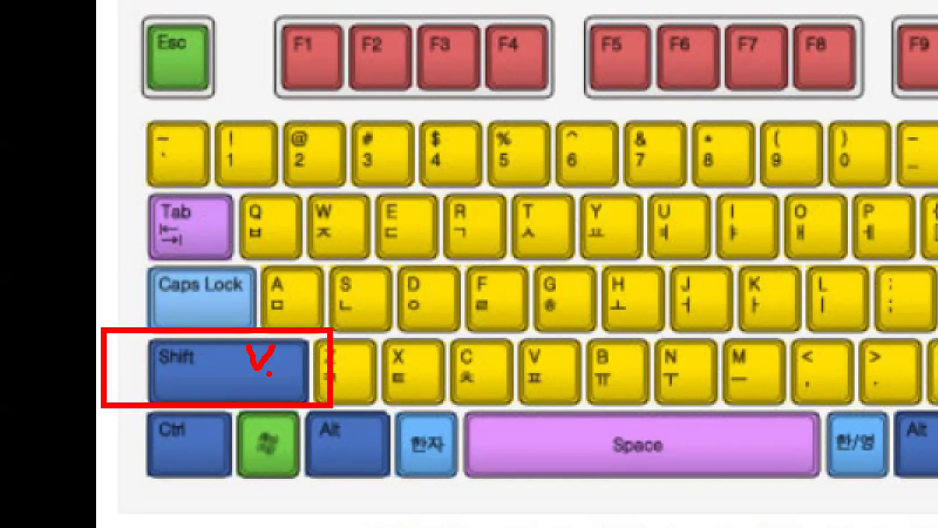
Switch to Photoshop and scale the pasted rose layer down proportionally to about 15% of its size.
key("alt+Tab")
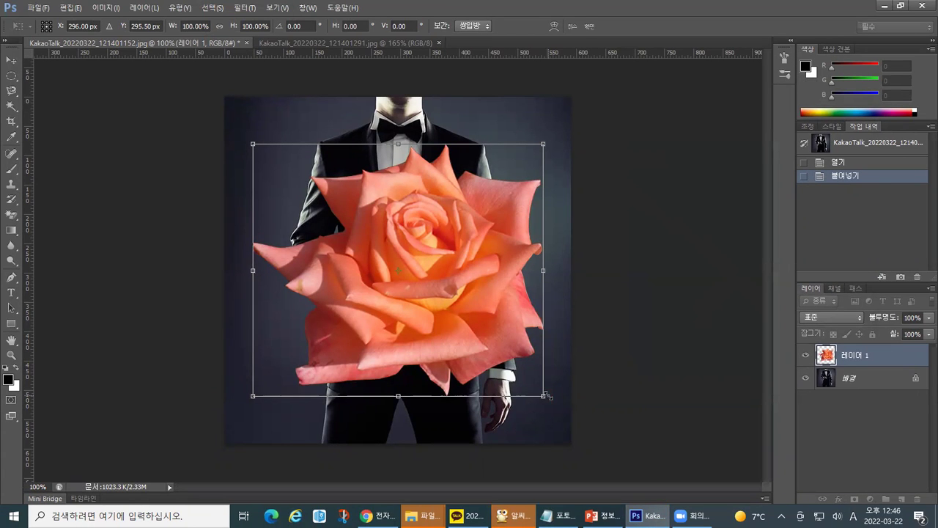
left_click_drag(547, 395, 291, 229)
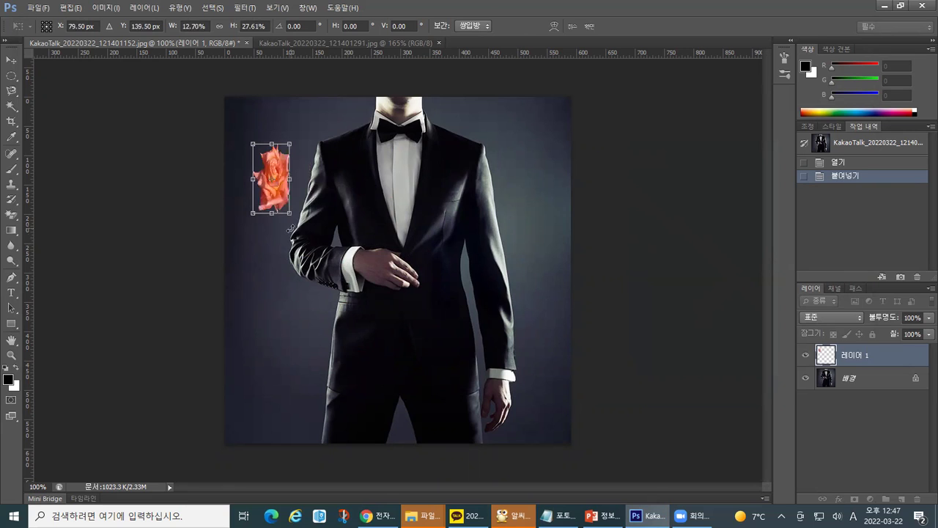
key("Escape")
key("ctrl+t")
left_click_drag(543, 397, 300, 183)
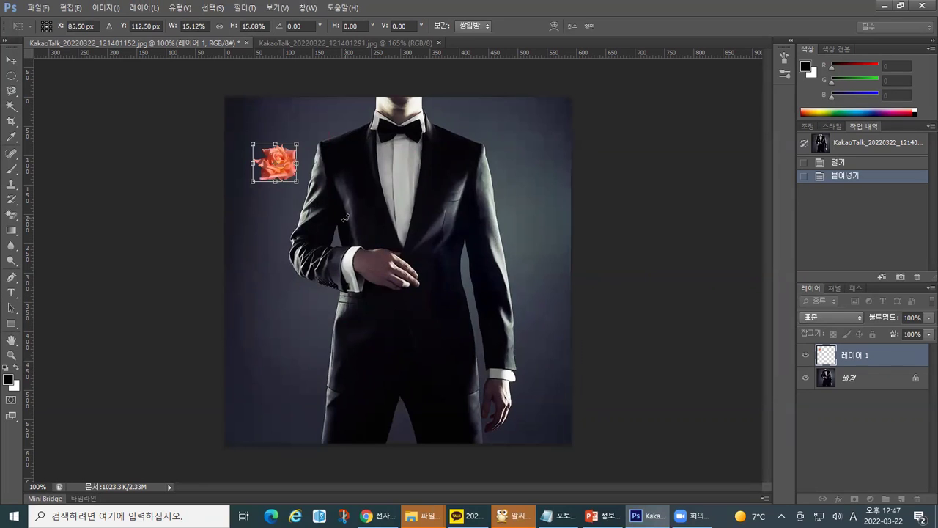
key("l")
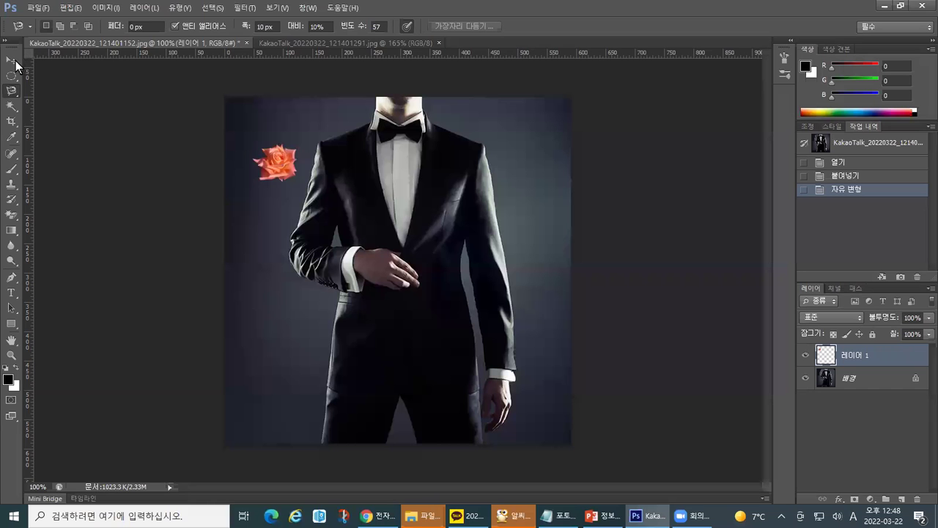
Move the small rose onto the chest of the suit jacket, just above the breast pocket.
left_click(22, 78)
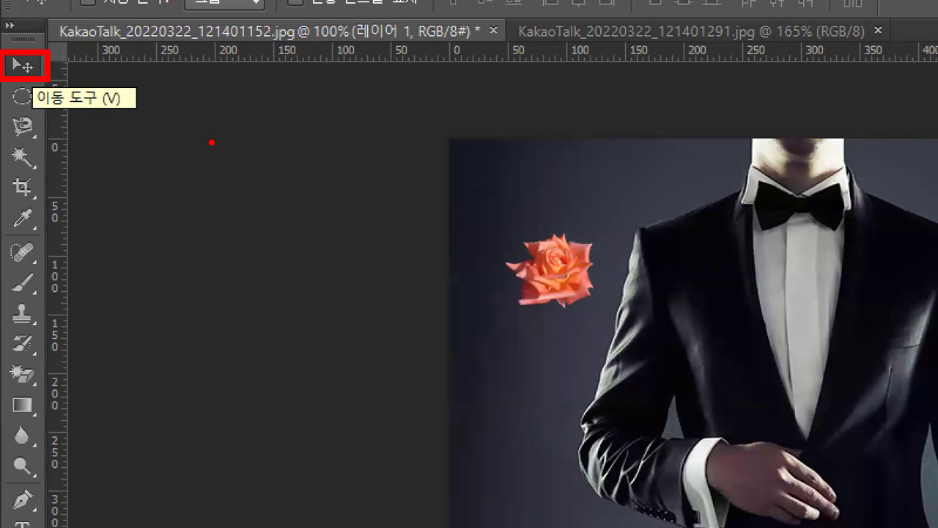
mouse_move(617, 295)
left_mouse_down()
mouse_move(487, 289)
mouse_move(621, 288)
mouse_move(601, 320)
left_mouse_up()
mouse_move(610, 268)
left_mouse_down()
mouse_move(731, 230)
mouse_move(838, 286)
mouse_move(855, 314)
mouse_move(838, 340)
left_mouse_up()
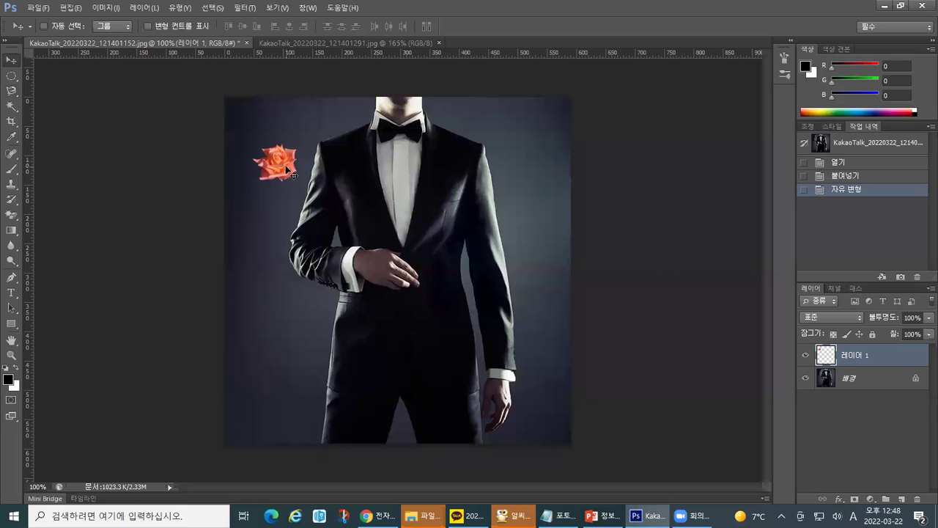
mouse_move(456, 233)
left_mouse_down()
mouse_move(642, 274)
mouse_move(724, 274)
left_mouse_up()
left_click_drag(454, 190, 461, 192)
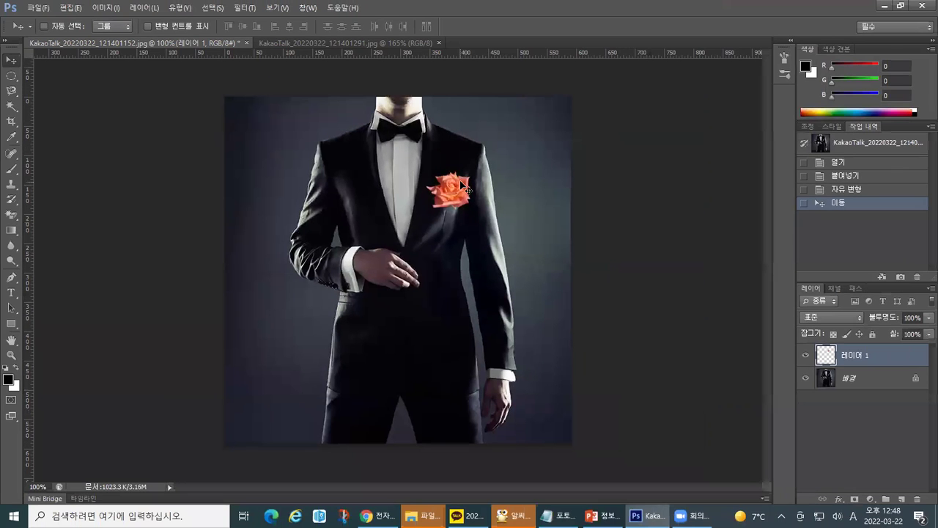
Start saving the composite under a new name, with the desktop folder ending in _포토샵 as the save location.
left_click(34, 8)
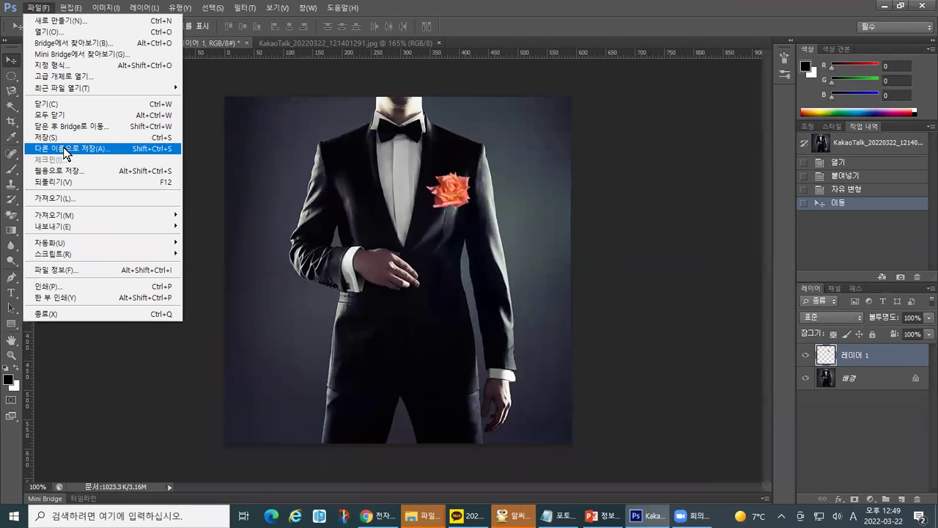
left_click(66, 149)
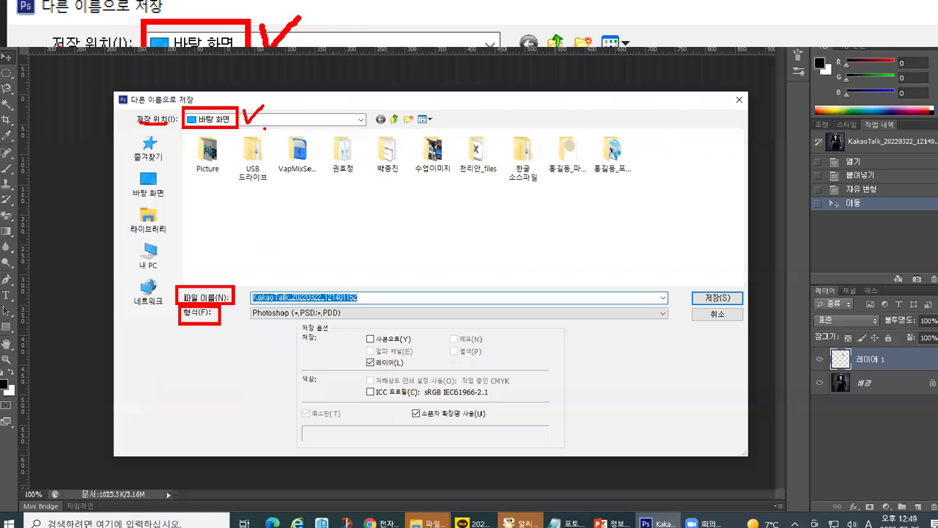
left_click(93, 189)
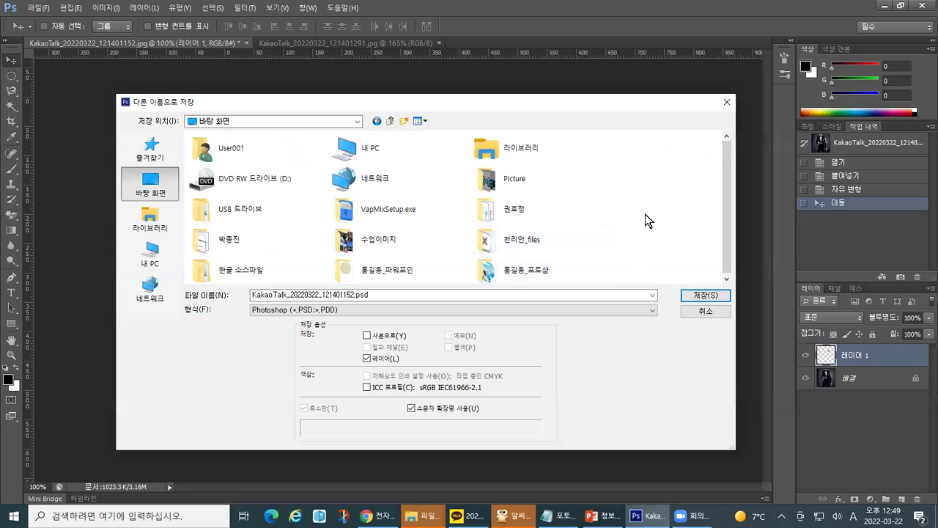
left_click(528, 276)
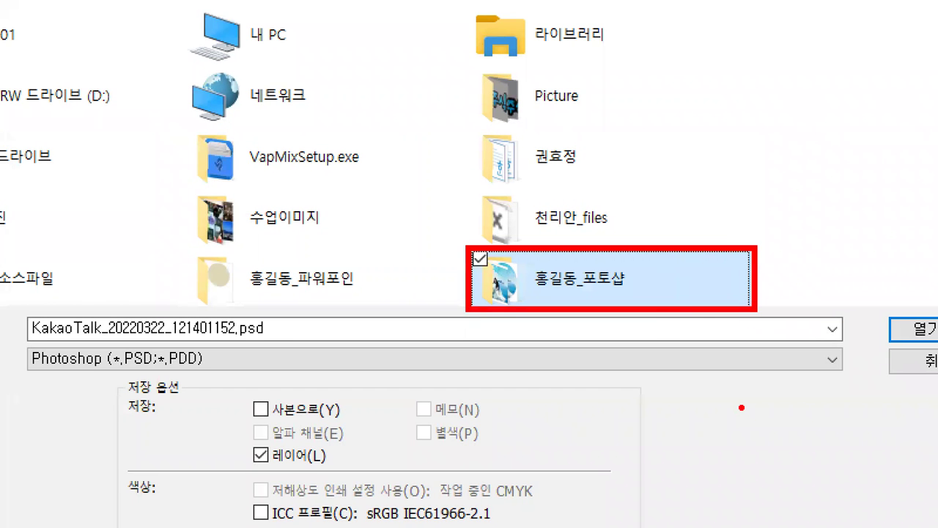
mouse_move(656, 236)
left_mouse_down()
mouse_move(667, 266)
mouse_move(707, 217)
left_mouse_up()
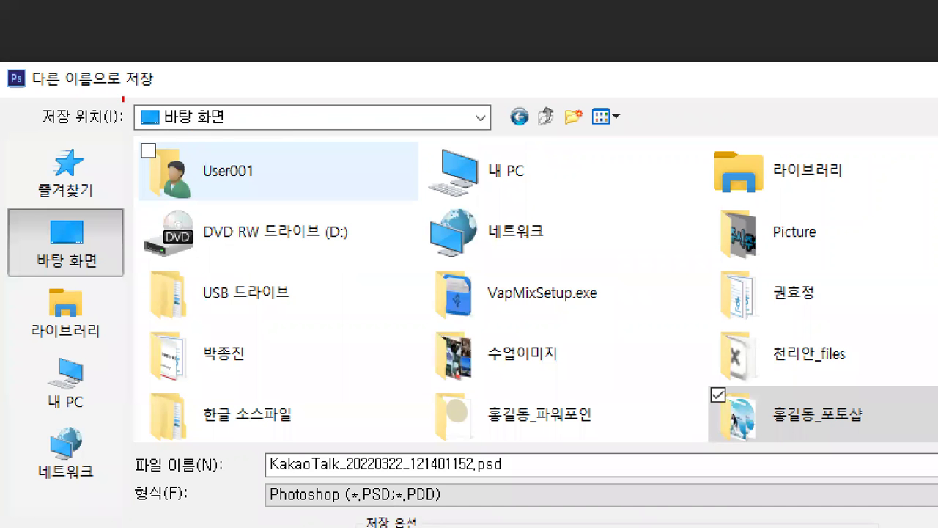
left_click_drag(123, 99, 316, 130)
left_click_drag(239, 88, 273, 79)
mouse_move(881, 430)
left_mouse_down()
mouse_move(840, 366)
mouse_move(533, 194)
mouse_move(301, 147)
mouse_move(326, 183)
mouse_move(374, 118)
left_mouse_up()
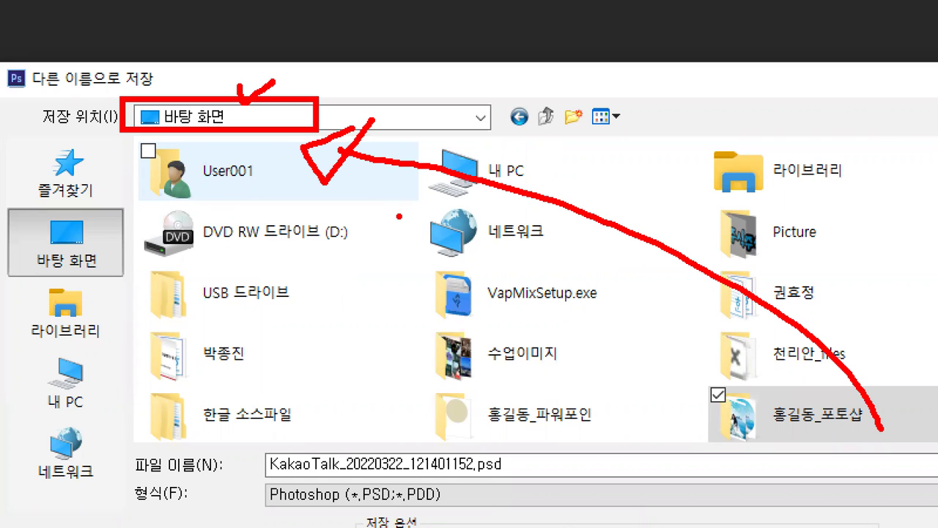
key("Escape")
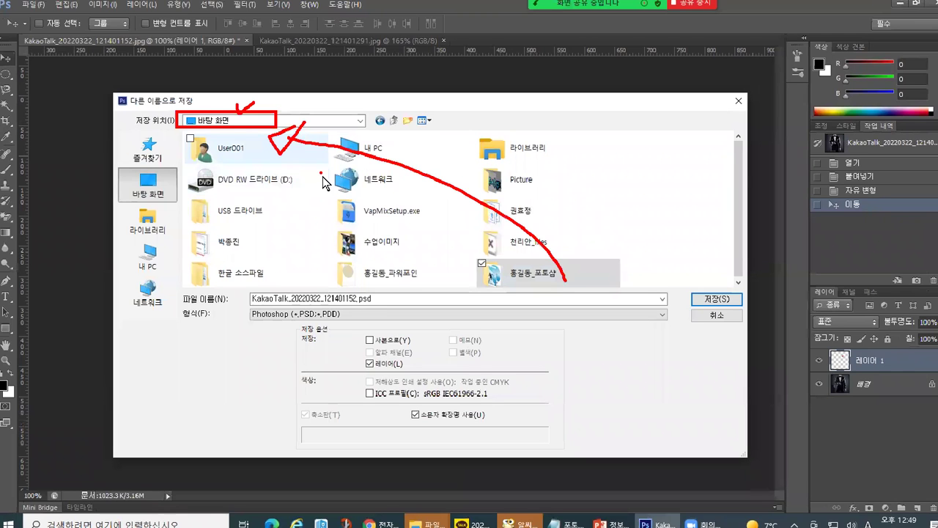
double_click(489, 264)
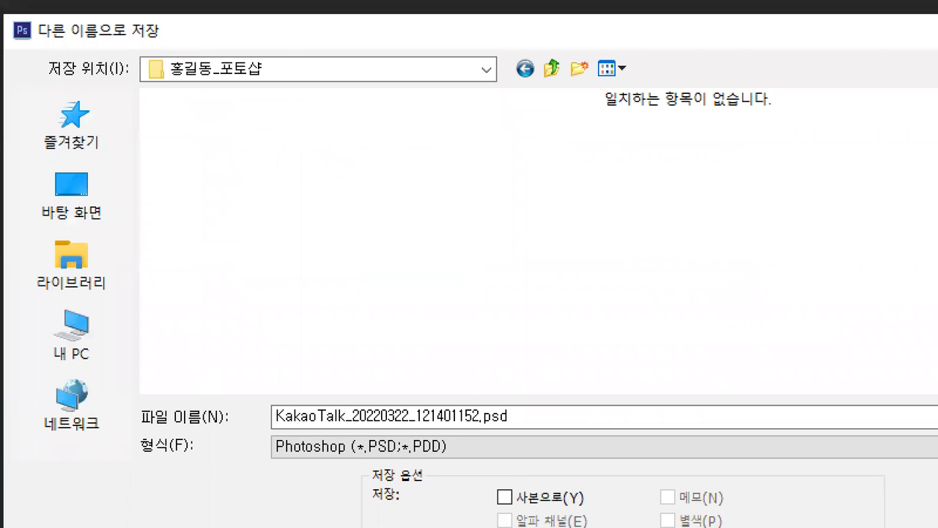
left_click_drag(139, 38, 287, 86)
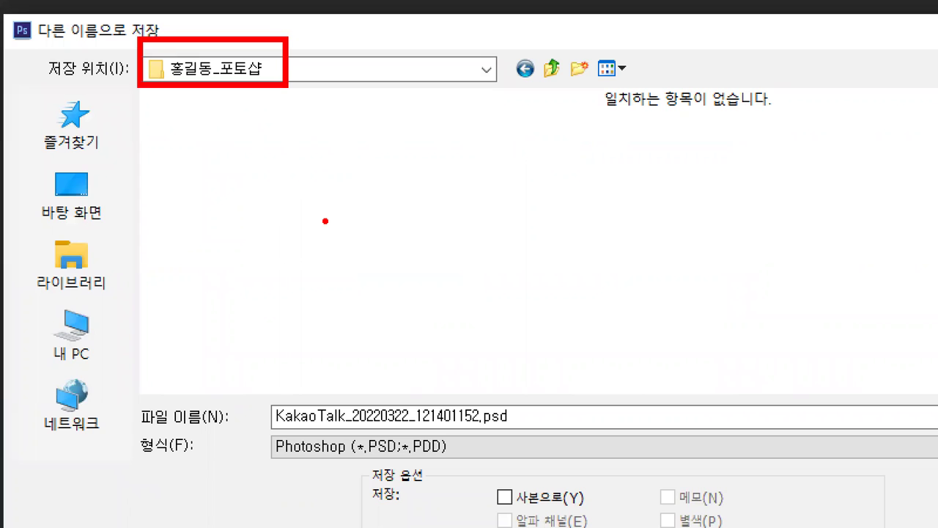
left_click_drag(269, 395, 525, 431)
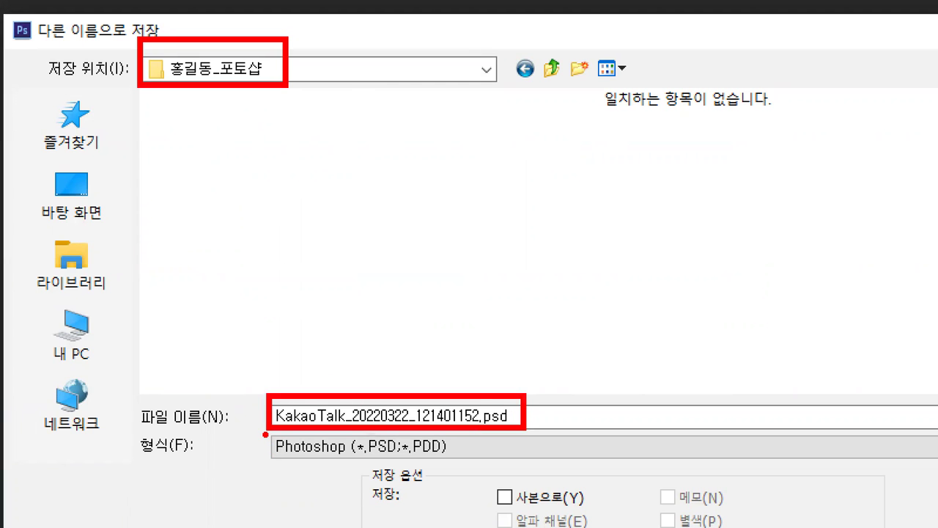
left_click_drag(264, 433, 467, 467)
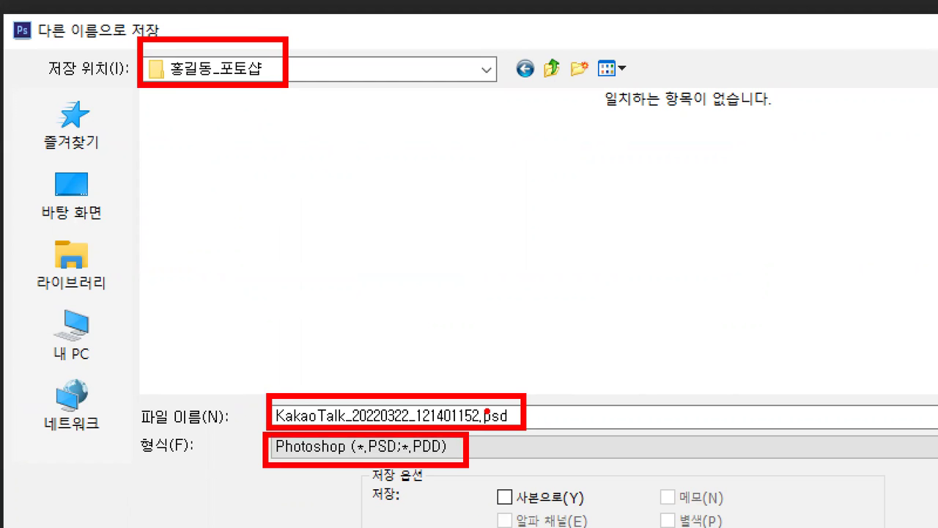
key("Escape")
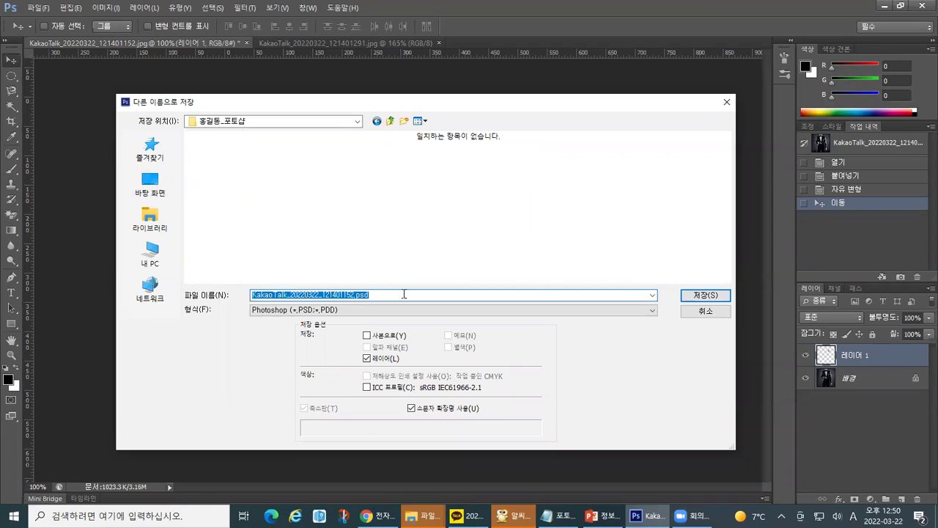
Name the file 3-2_완성 and set its format to JPEG (*.JPG;*.JPEG;*.JPE).
type("3-20")
type("1)")
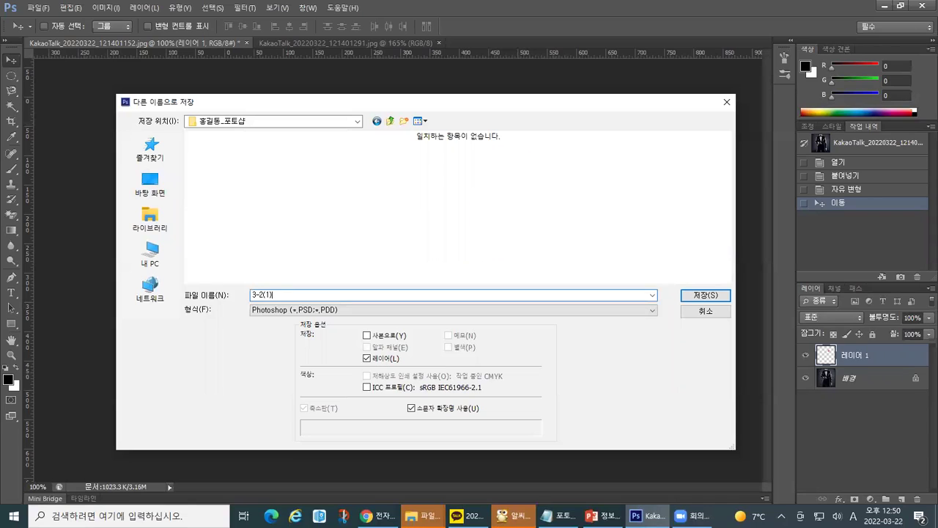
left_click_drag(261, 294, 273, 294)
type("_완성")
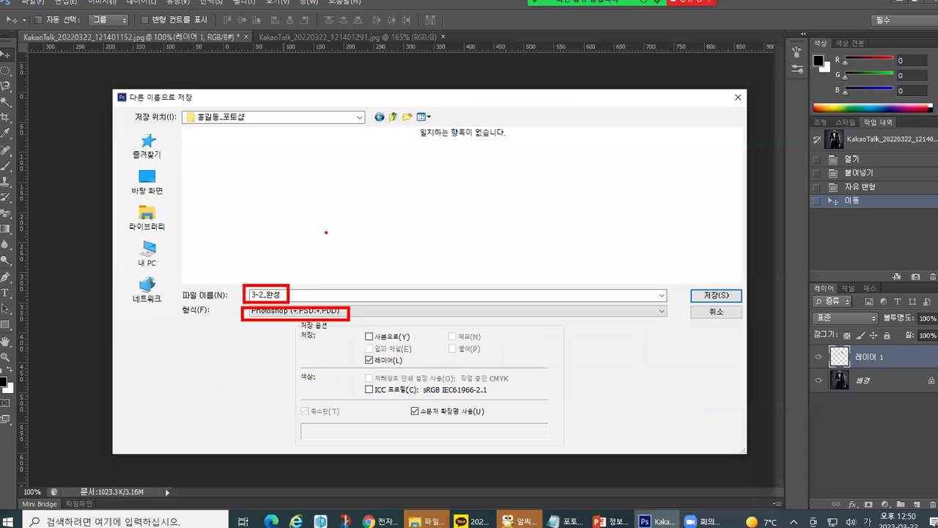
left_click(278, 310)
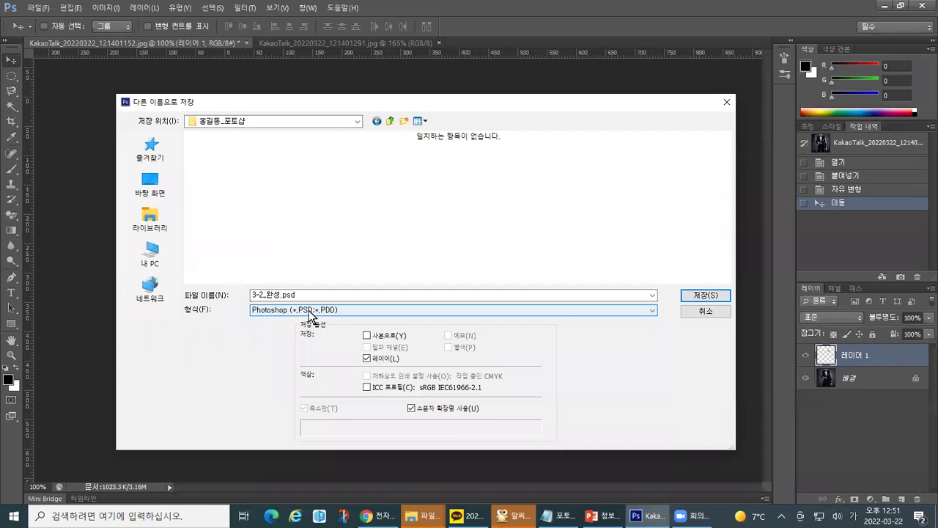
left_click(311, 316)
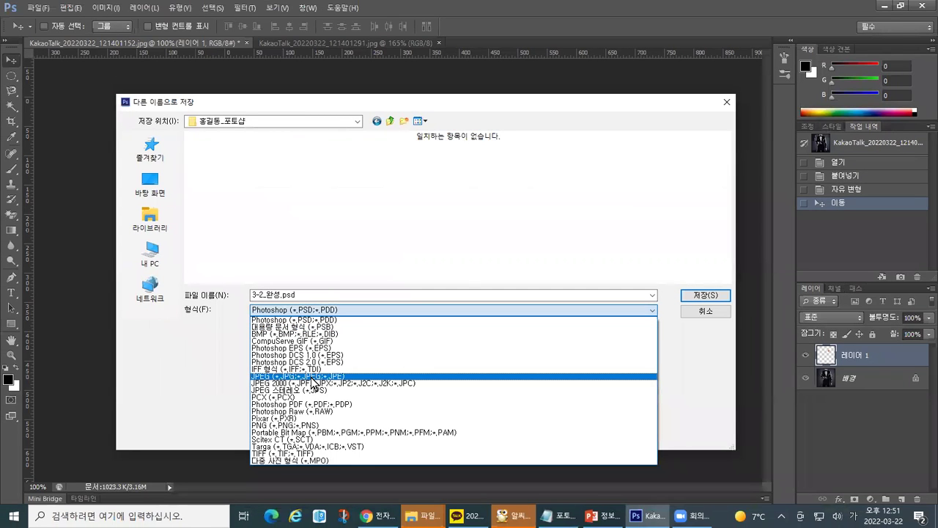
left_click(313, 376)
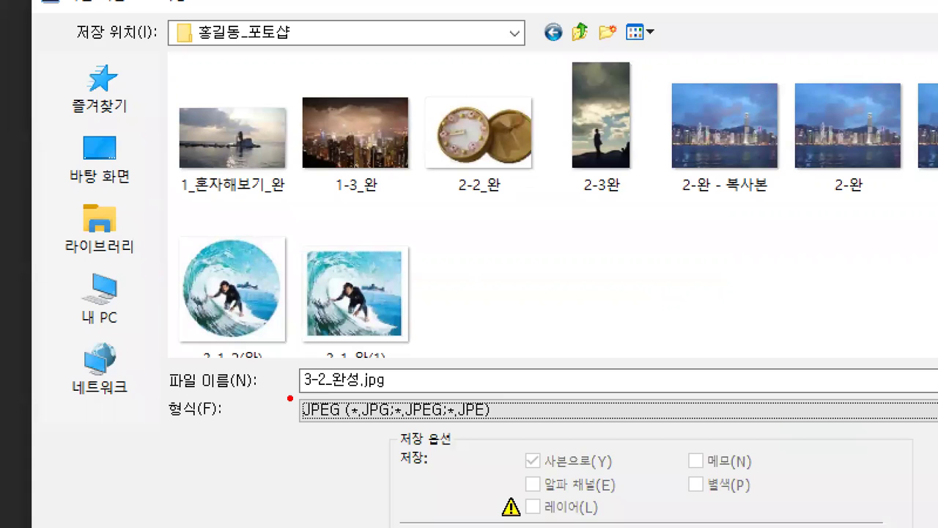
left_click_drag(290, 398, 517, 424)
mouse_move(554, 341)
left_mouse_down()
mouse_move(248, 325)
mouse_move(194, 228)
mouse_move(464, 106)
mouse_move(832, 77)
mouse_move(920, 163)
mouse_move(872, 277)
mouse_move(689, 335)
mouse_move(582, 339)
left_mouse_up()
mouse_move(587, 246)
left_mouse_down()
mouse_move(611, 276)
mouse_move(639, 235)
left_mouse_up()
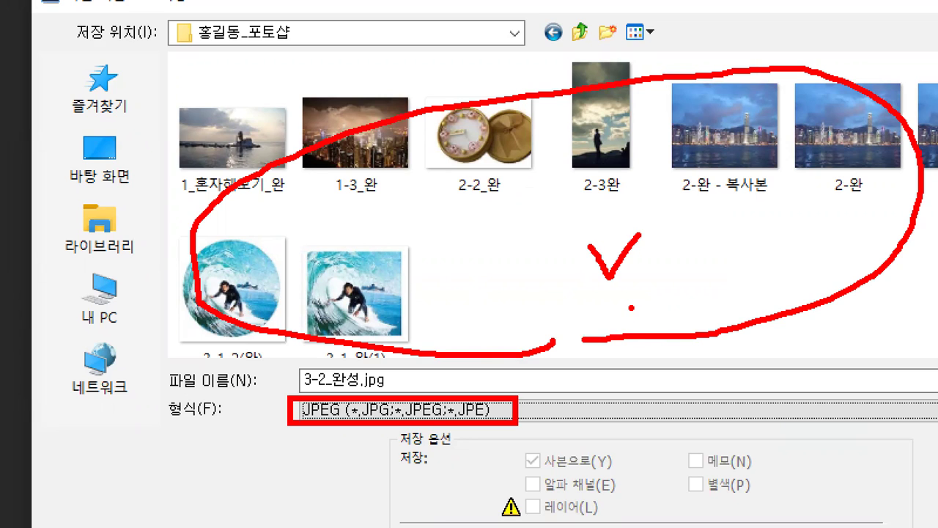
left_click_drag(290, 362, 400, 396)
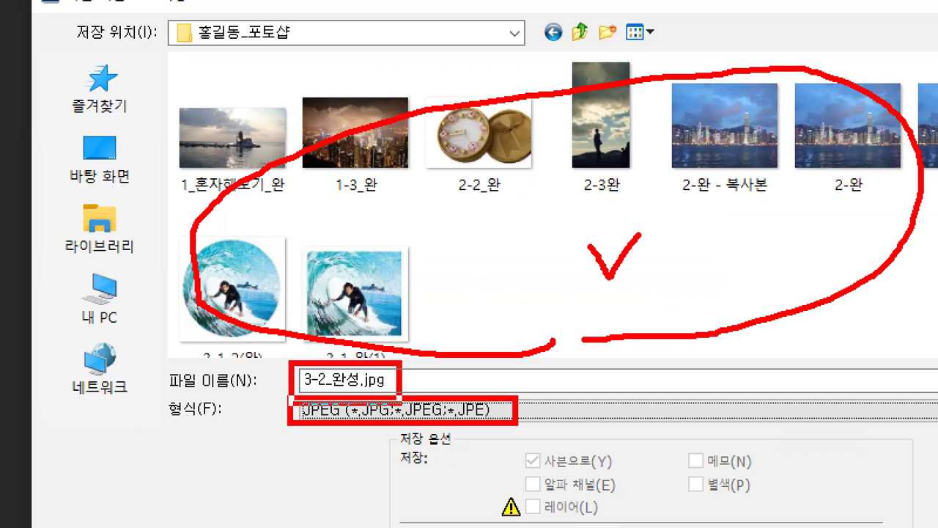
left_click_drag(172, 9, 345, 49)
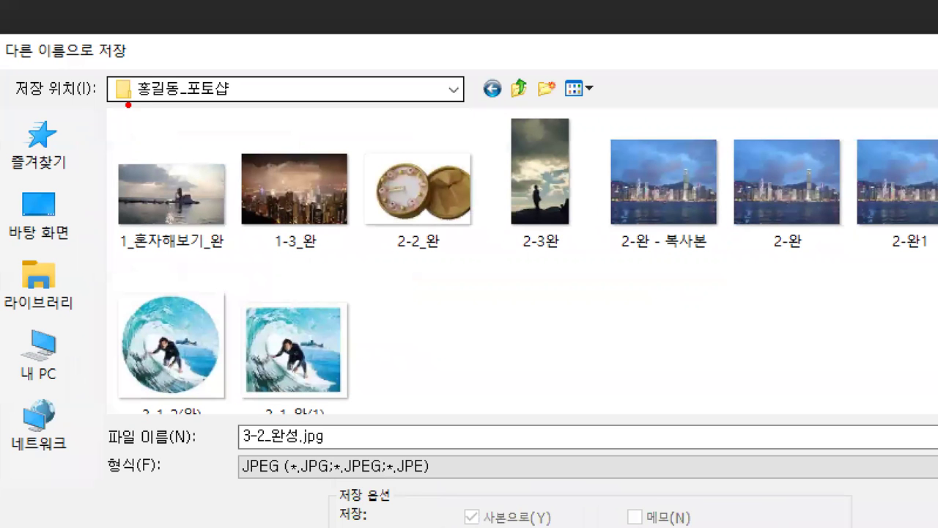
left_click_drag(62, 60, 299, 111)
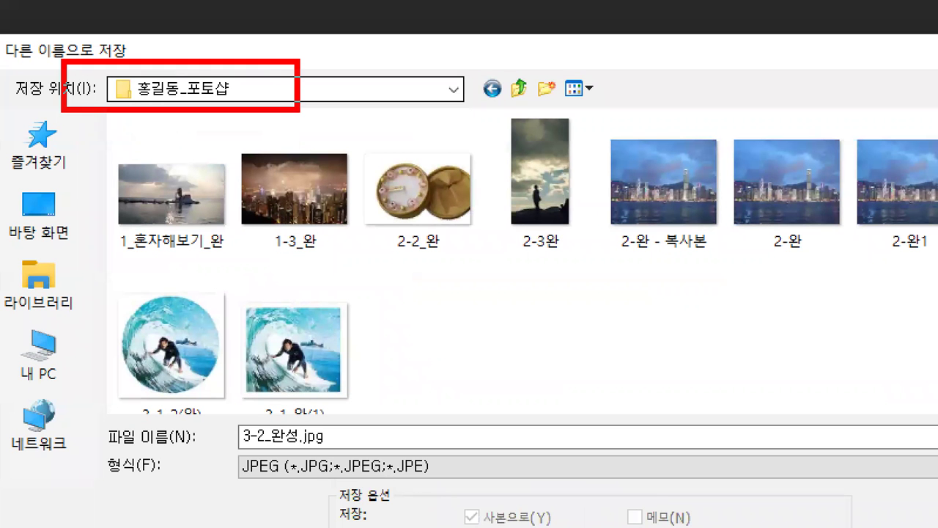
mouse_move(229, 414)
left_mouse_down()
mouse_move(320, 447)
mouse_move(355, 447)
left_mouse_up()
left_click_drag(216, 449, 453, 482)
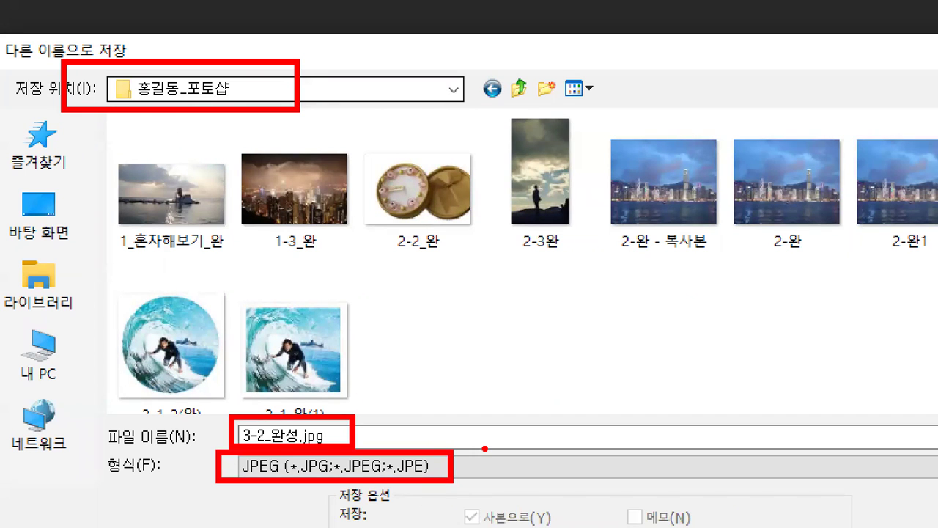
left_click_drag(469, 454, 487, 452)
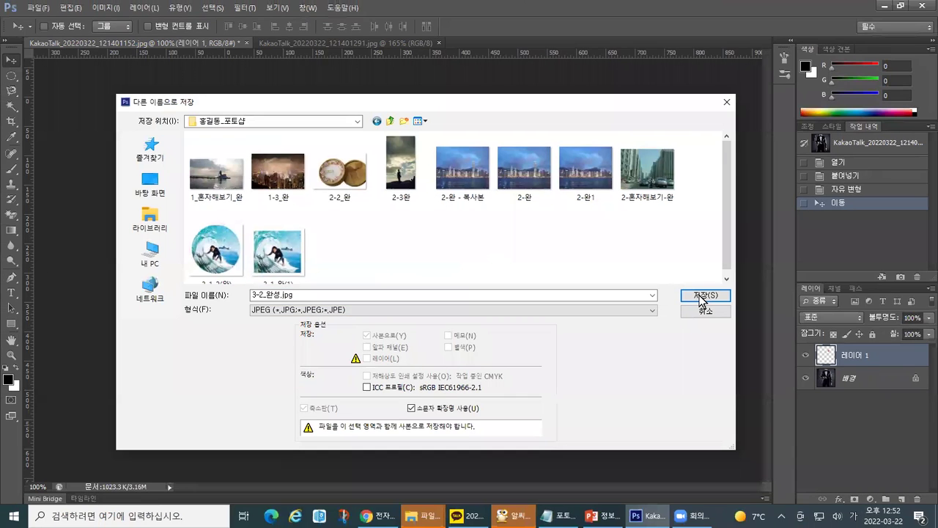
Save the image, accepting the JPEG options at quality 8 with the standard baseline format.
left_click(716, 298)
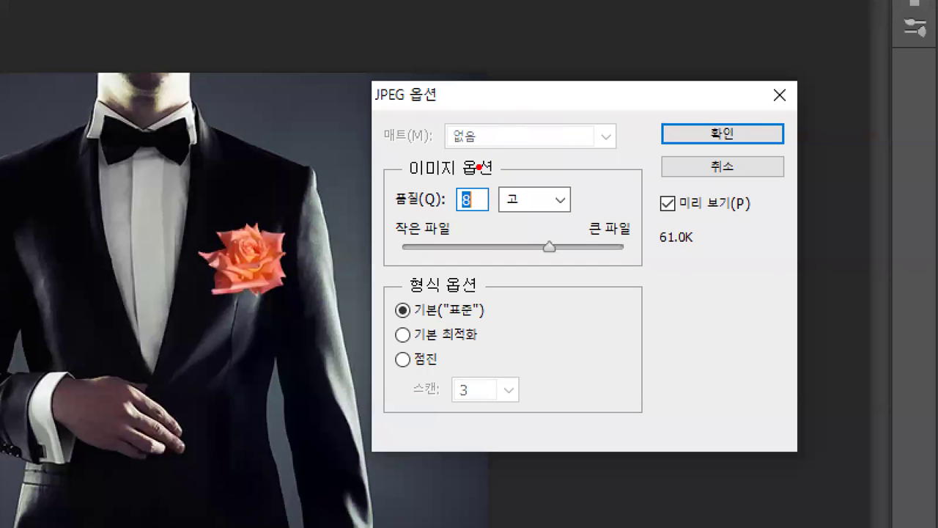
left_click_drag(525, 132, 394, 375)
mouse_move(567, 126)
left_mouse_down()
mouse_move(529, 205)
mouse_move(386, 414)
left_mouse_up()
mouse_move(680, 102)
left_mouse_down()
mouse_move(691, 125)
mouse_move(719, 93)
left_mouse_up()
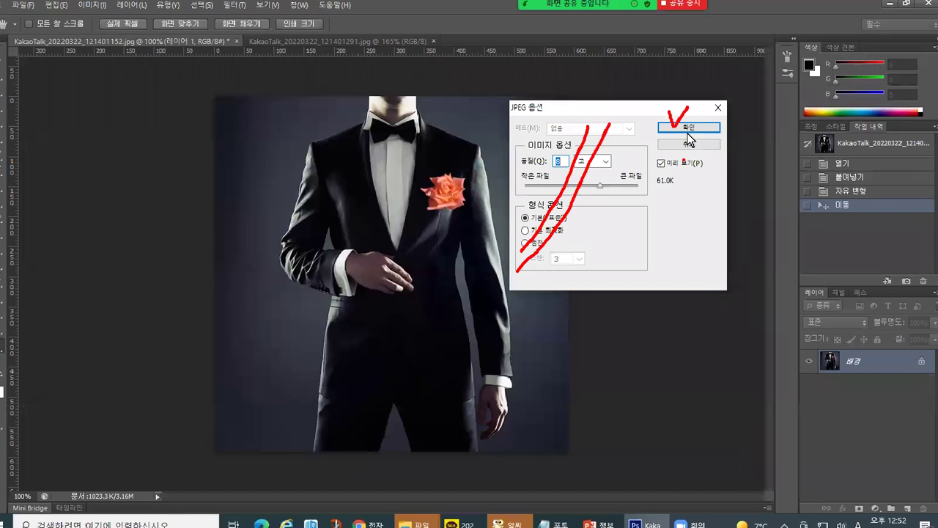
left_click(688, 129)
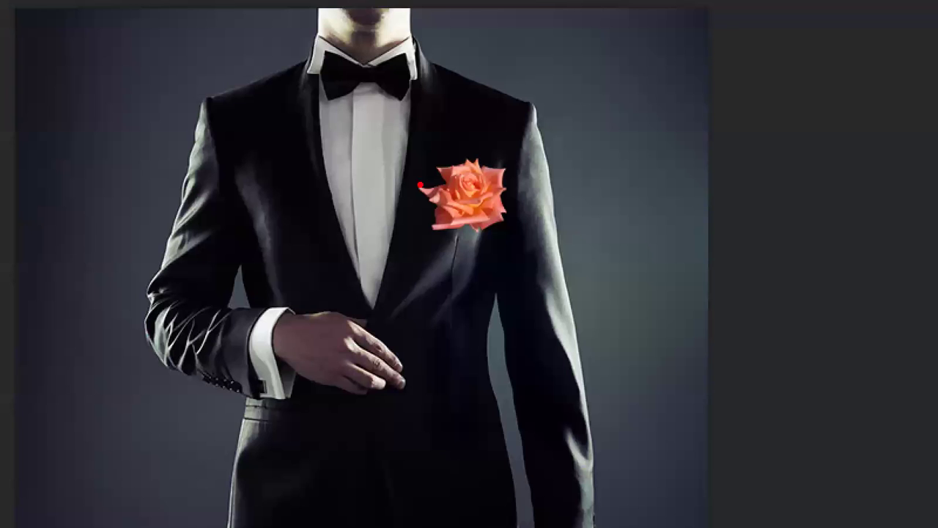
Switch to File Explorer and check the desktop folder ending in _포토샵 for the saved image 3-2_완성.
mouse_move(400, 385)
left_mouse_down()
mouse_move(209, 168)
mouse_move(565, 429)
left_mouse_up()
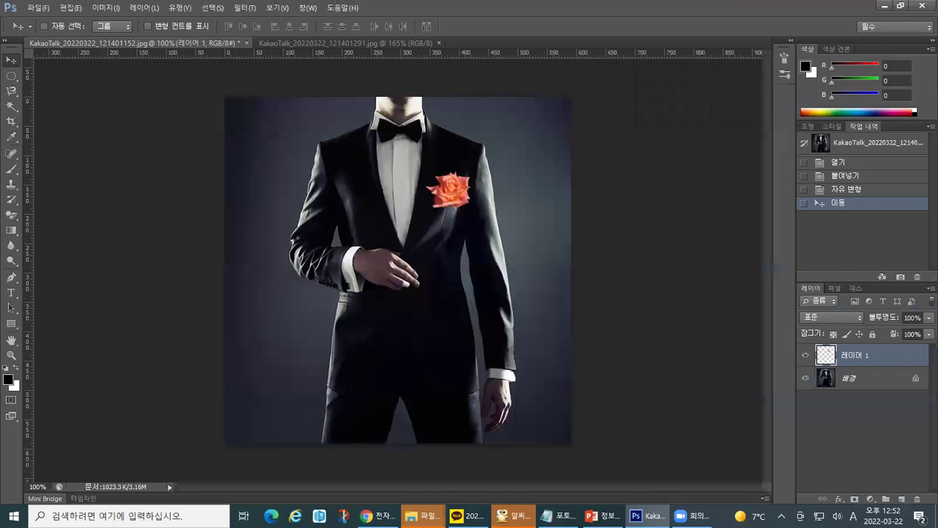
mouse_move(424, 515)
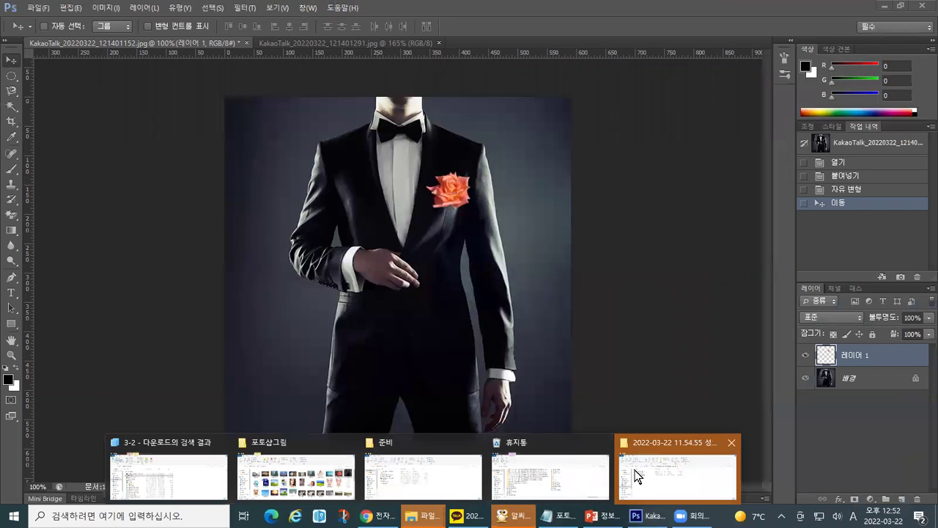
left_click(404, 468)
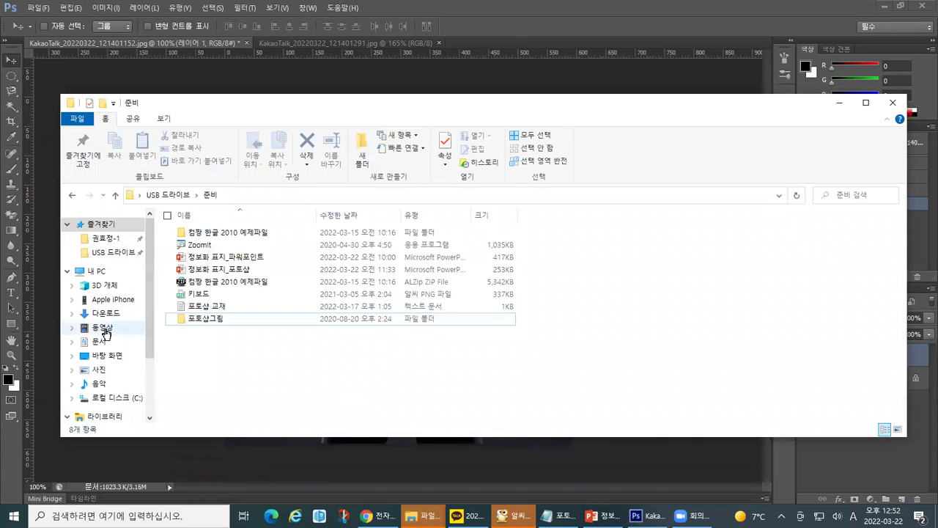
left_click(107, 355)
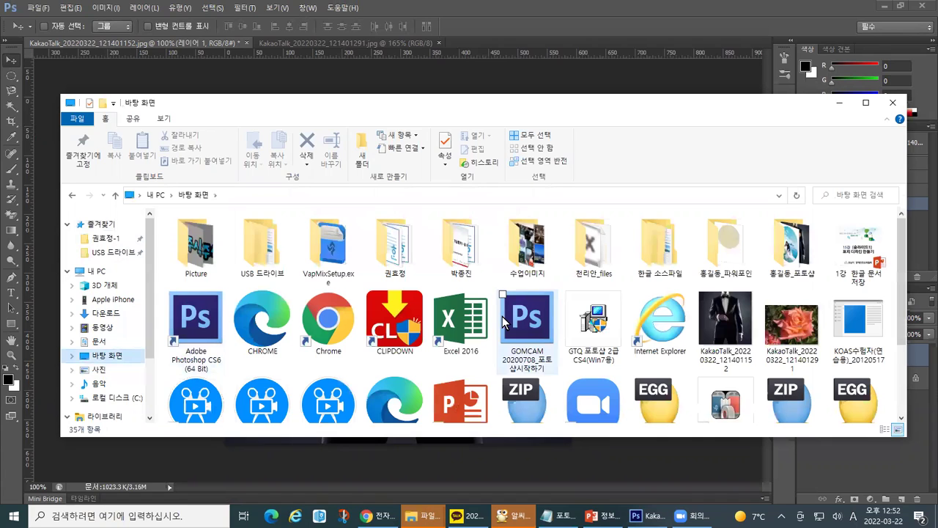
double_click(781, 268)
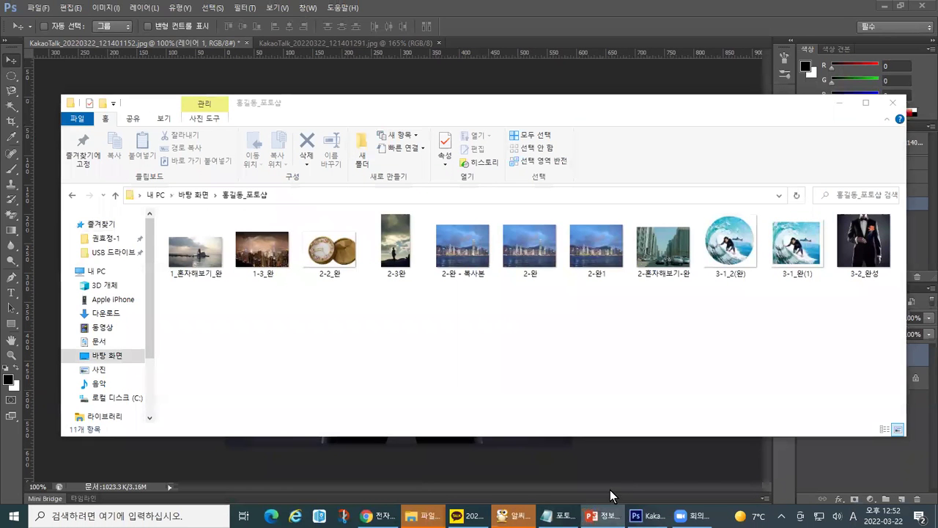
Switch to the PowerPoint presentation and examine the lesson outline on slide 3.
left_click(602, 515)
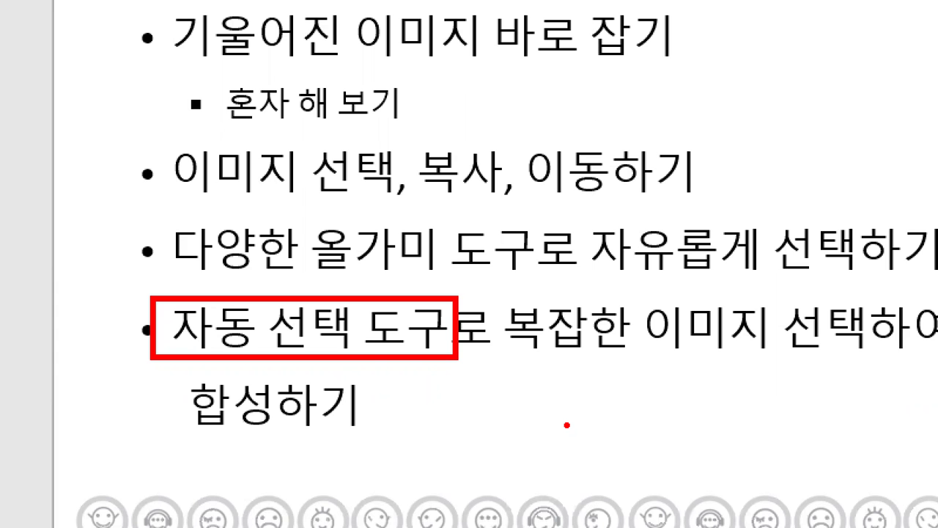
key("alt+Tab")
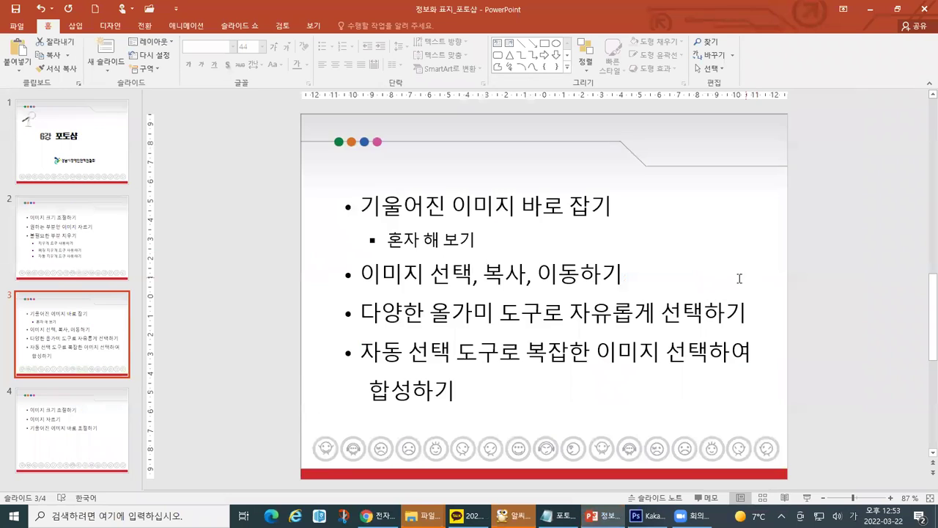
Send the pictures 3-3(1) and 3-3(2) from the 포토샵그림 folder to the 2022포토샵 KakaoTalk group chat.
key("alt+Tab")
left_click(762, 257)
key("alt+Tab")
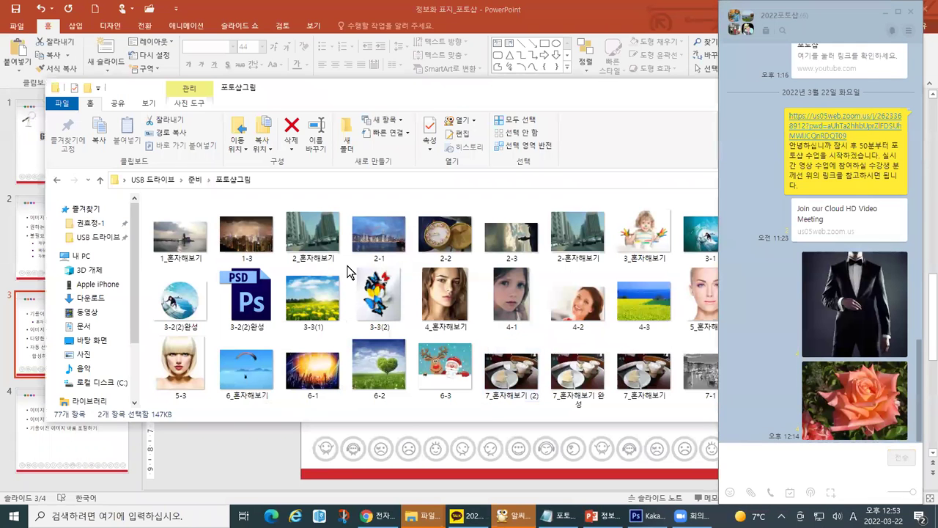
left_click(313, 297)
left_click(385, 302, "ctrl")
left_click_drag(381, 302, 757, 456)
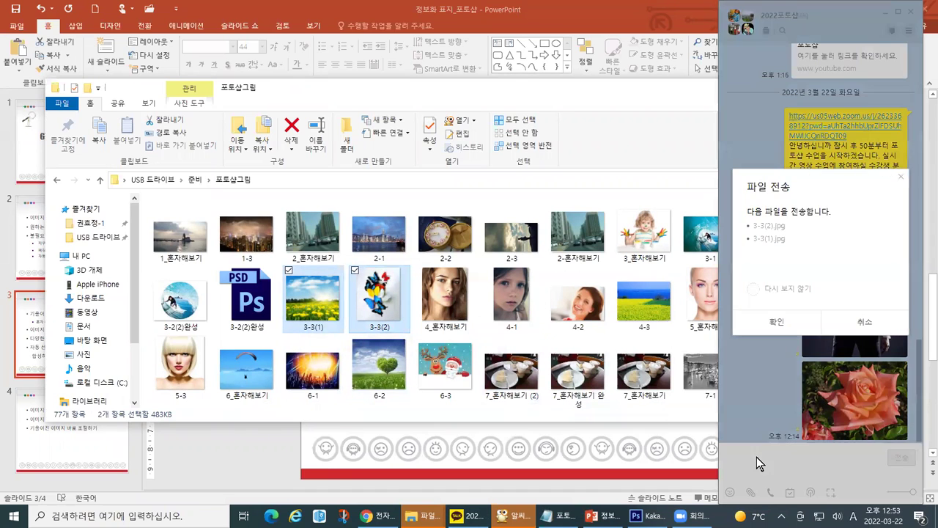
left_click(775, 323)
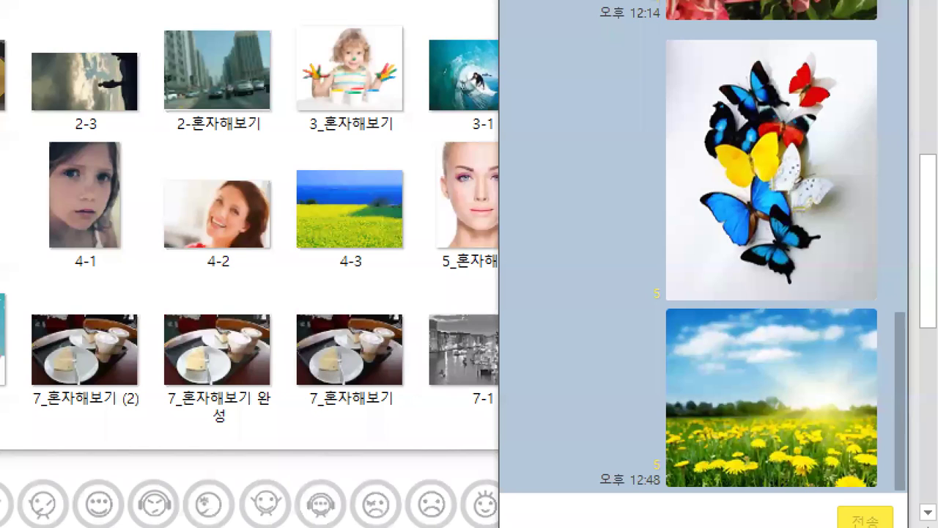
left_click_drag(799, 219, 814, 234)
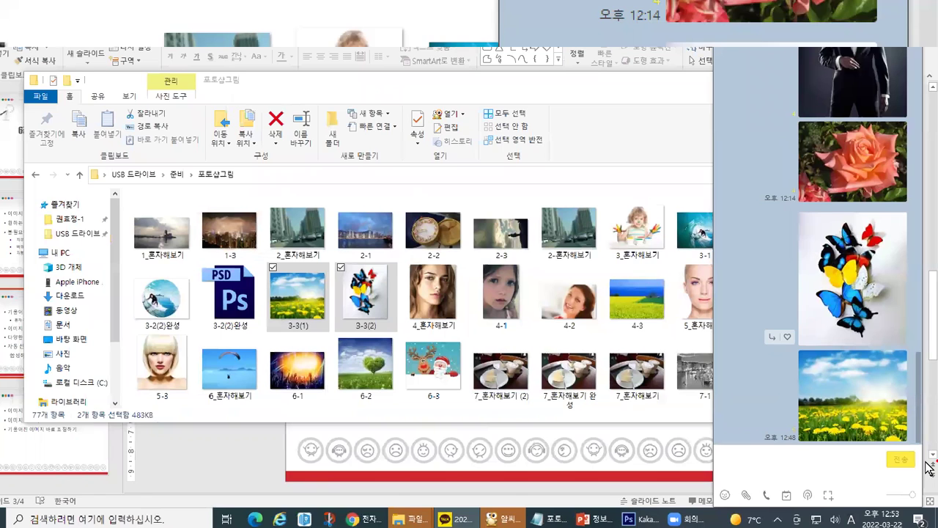
Show the desktop, bring the KakaoTalk group chat back up and open the butterfly picture at full size.
key("super+d")
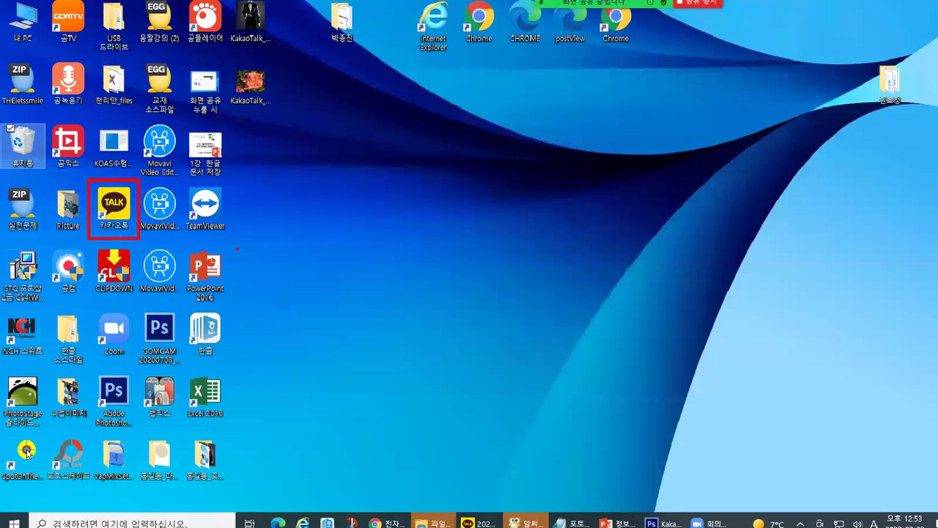
left_click(465, 515)
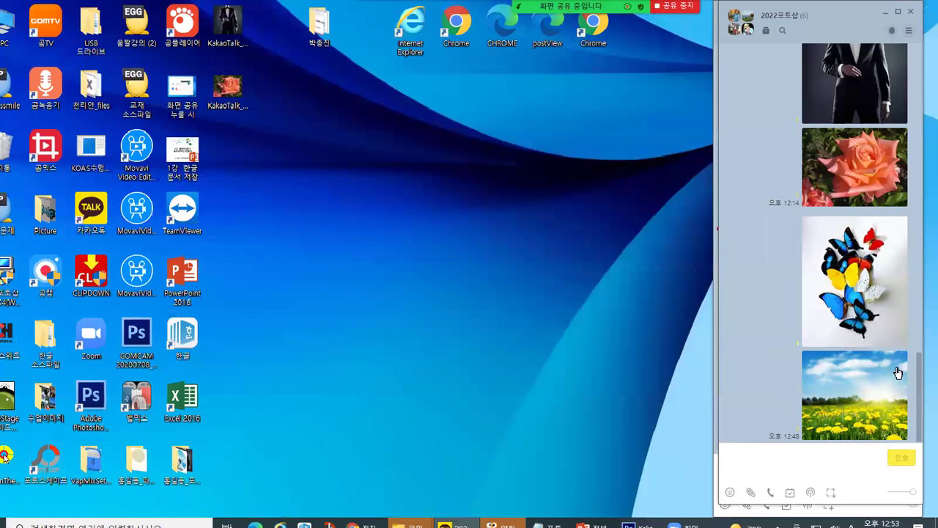
mouse_move(744, 304)
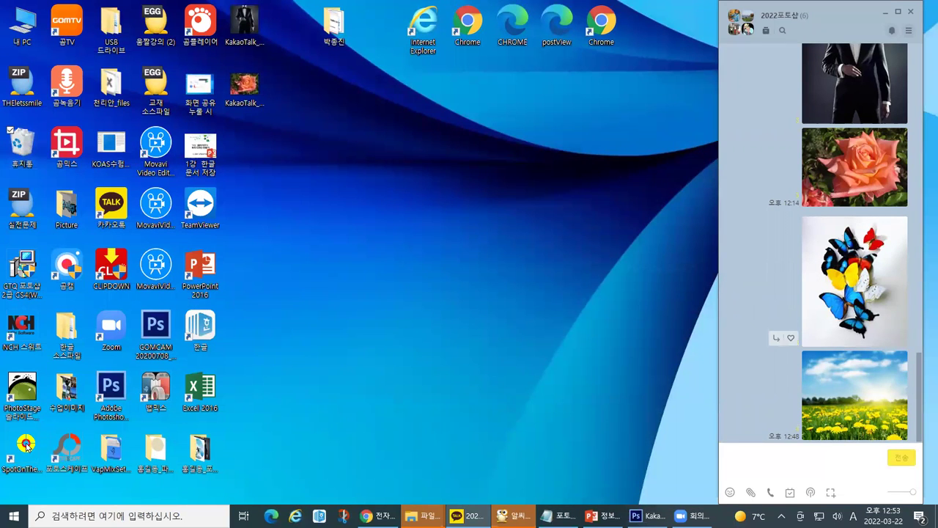
left_click_drag(842, 279, 867, 272)
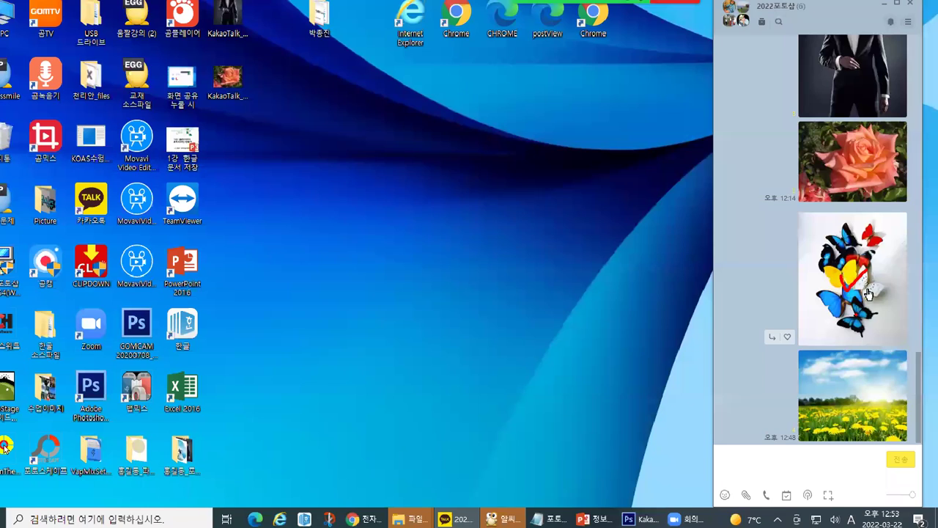
left_click(799, 237)
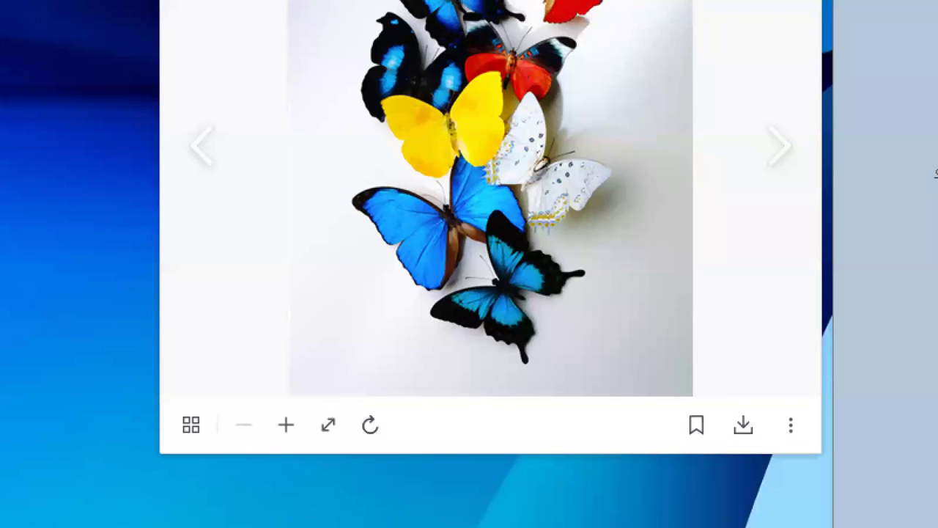
left_click_drag(664, 313, 684, 339)
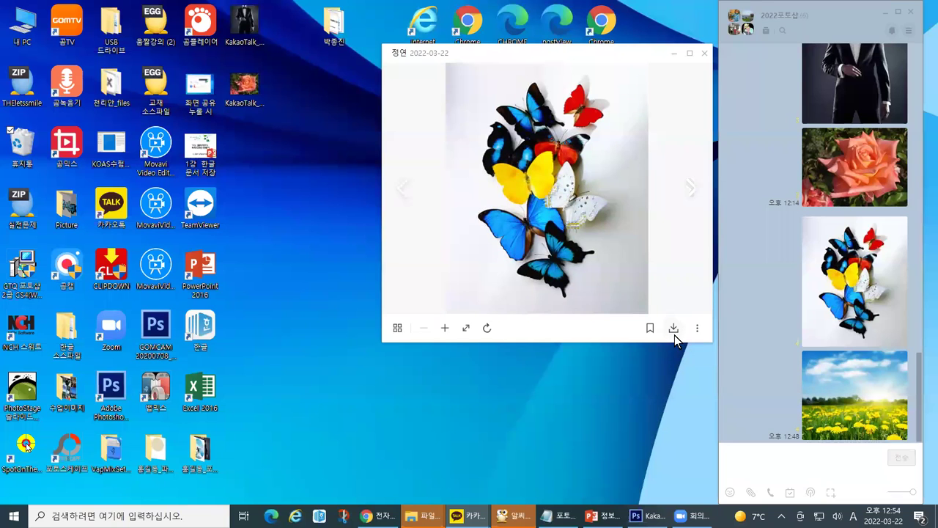
Start downloading the butterfly picture and choose the desktop (바탕 화면) as its save location.
left_click(743, 424)
left_click_drag(438, 45, 440, 57)
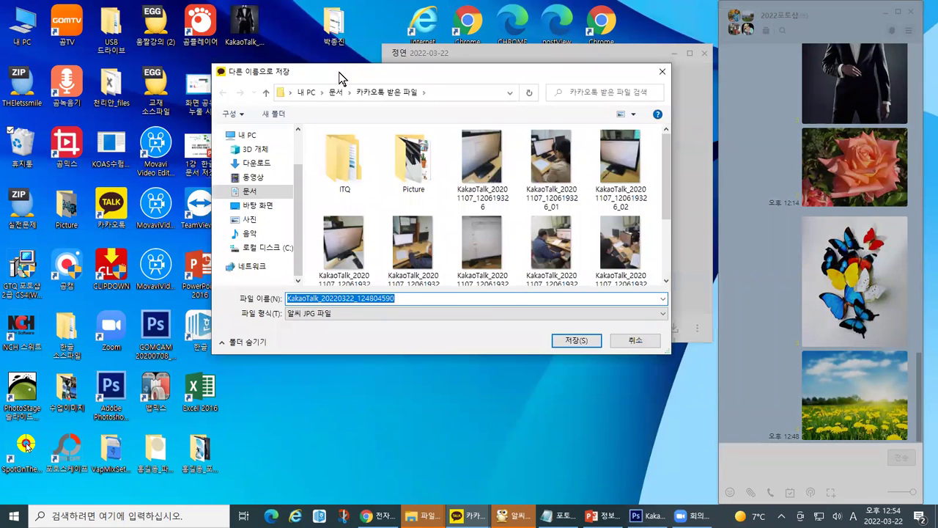
left_click_drag(342, 81, 350, 96)
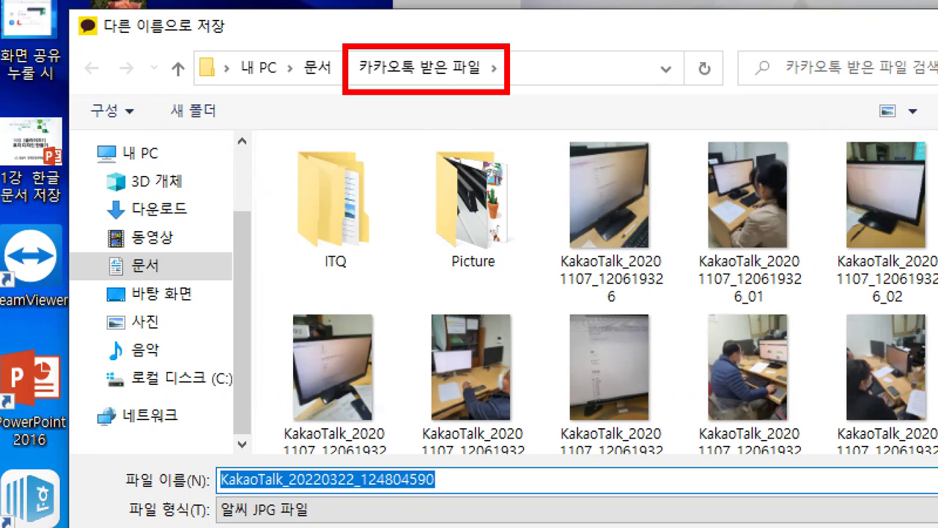
left_click_drag(538, 23, 587, 11)
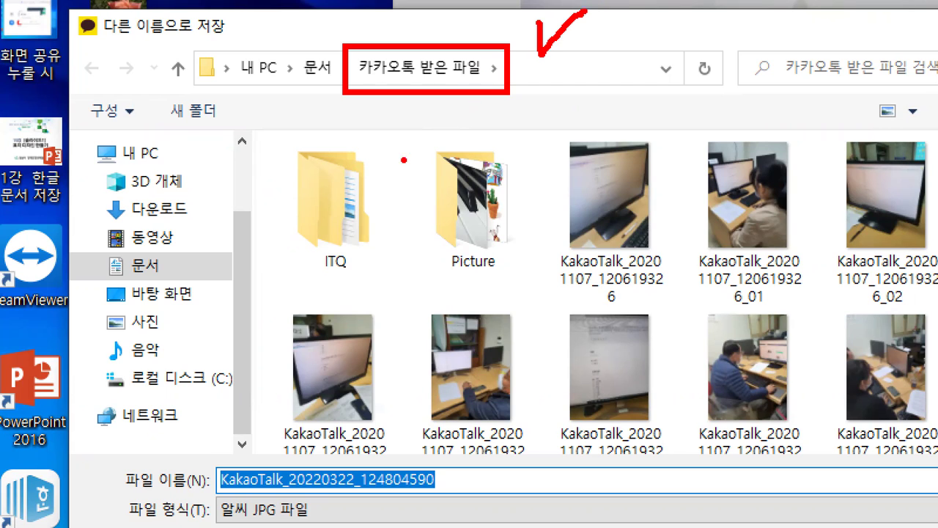
mouse_move(85, 274)
left_mouse_down()
mouse_move(225, 313)
mouse_move(206, 301)
mouse_move(221, 282)
left_mouse_up()
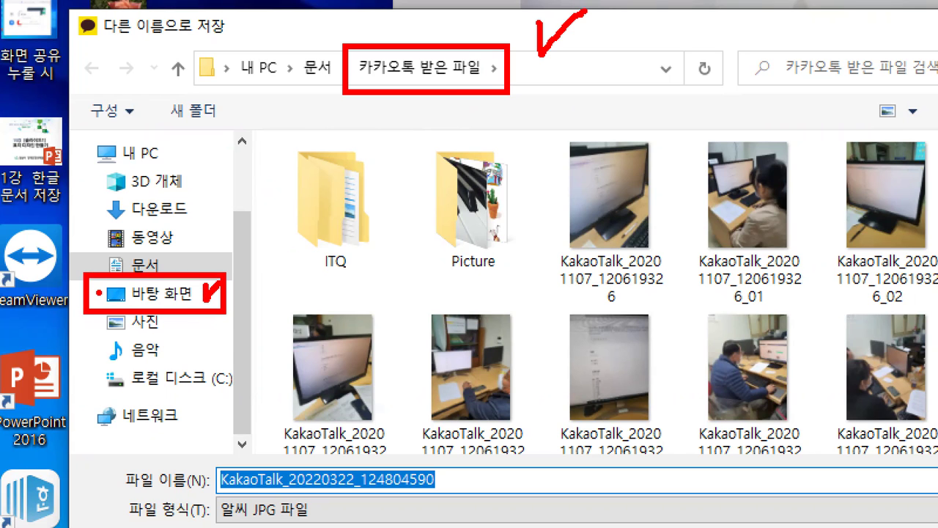
key("Escape")
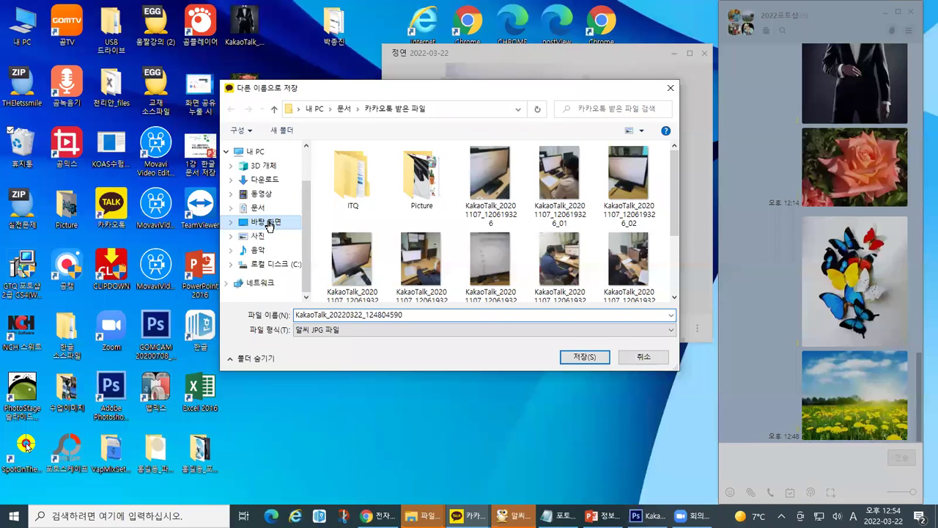
left_click(268, 224)
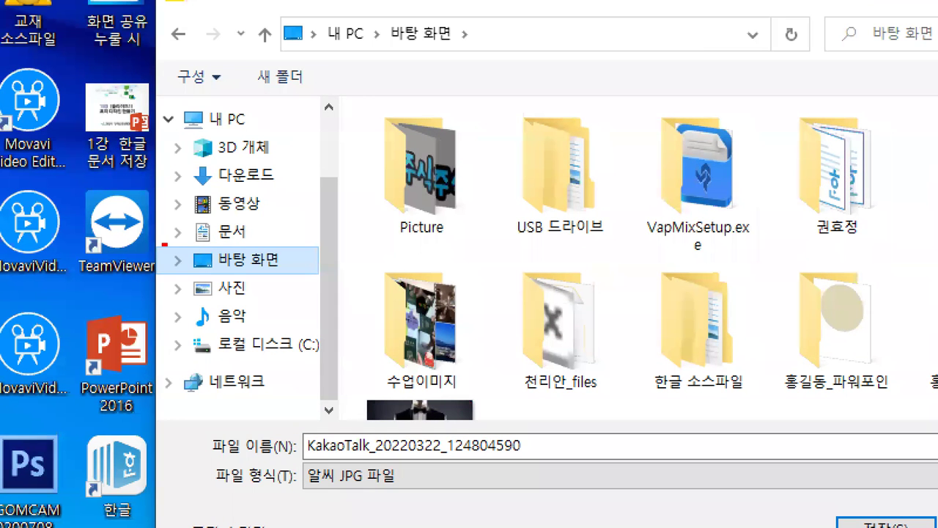
Save the butterfly picture on the desktop under the suggested name KakaoTalk_20220322_124804590.
left_click_drag(177, 205, 311, 240)
mouse_move(384, 16)
left_mouse_down()
mouse_move(476, 49)
mouse_move(481, 61)
left_mouse_up()
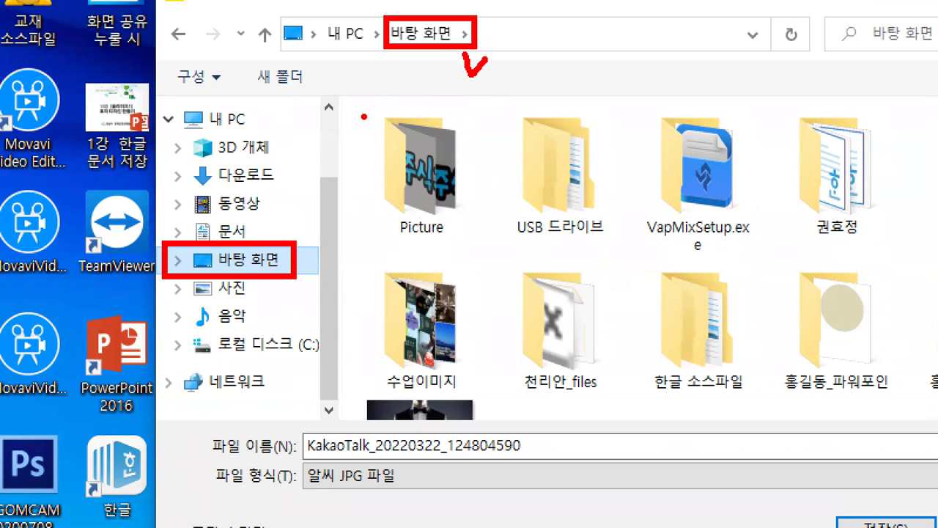
left_click_drag(362, 113, 937, 392)
mouse_move(892, 268)
left_mouse_down()
mouse_move(460, 200)
mouse_move(782, 249)
mouse_move(551, 344)
left_mouse_up()
left_click(517, 345)
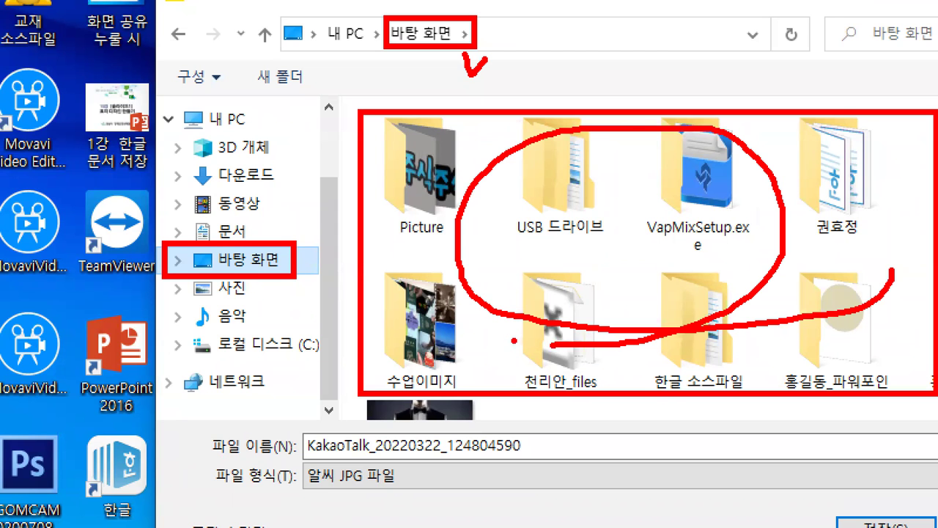
key("Escape")
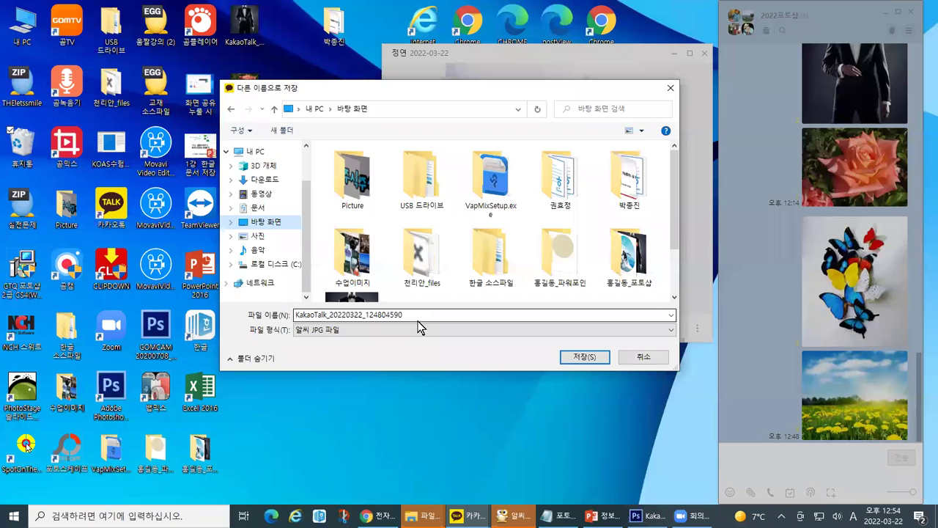
key("ctrl+1")
left_click_drag(187, 289, 430, 320)
mouse_move(702, 349)
left_mouse_down()
mouse_move(834, 407)
mouse_move(831, 415)
left_mouse_up()
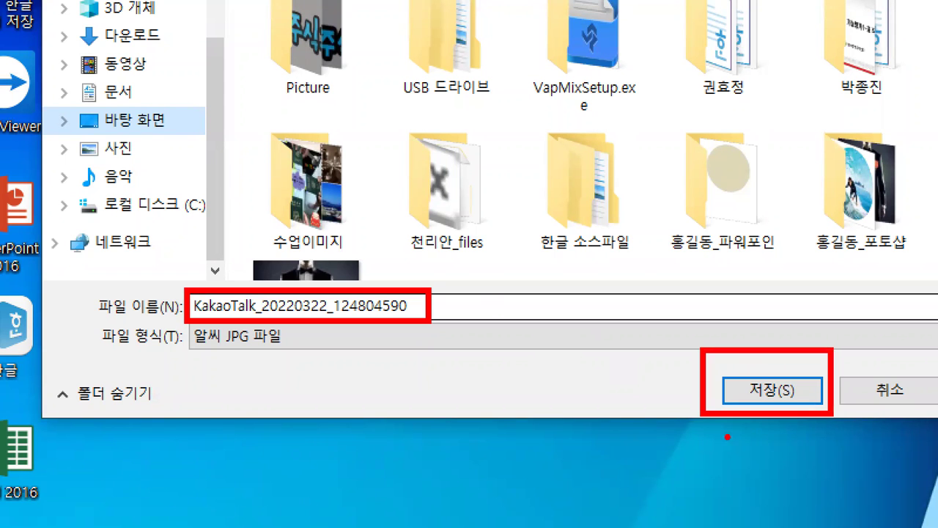
key("Escape")
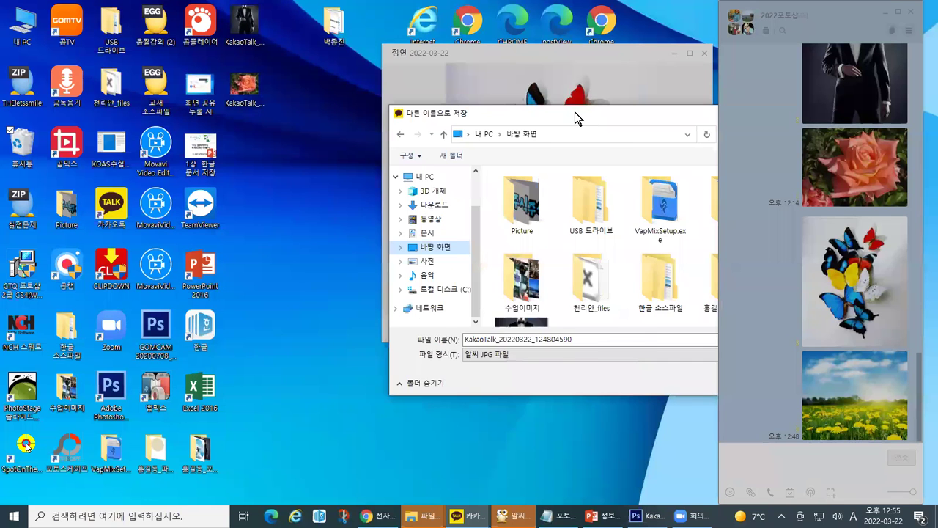
left_click(572, 402)
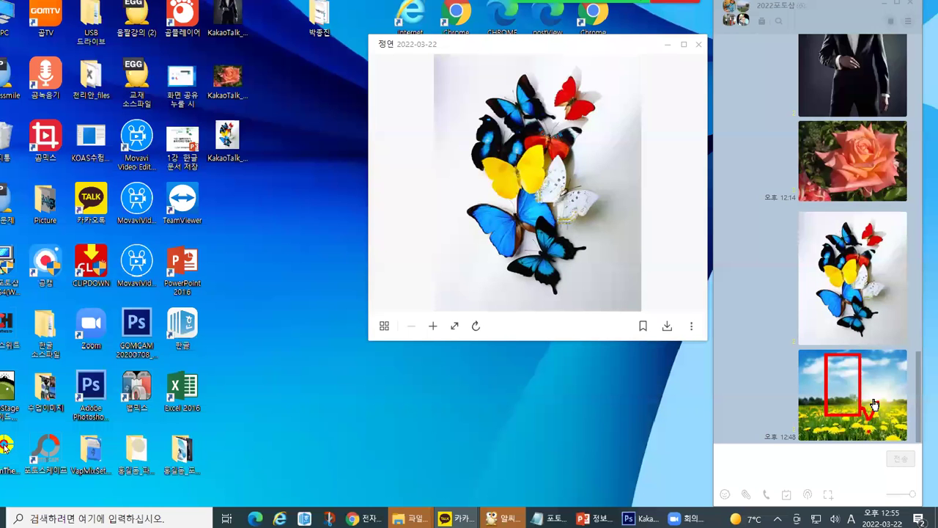
Open the dandelion field picture from the group chat at full size.
left_click(874, 404)
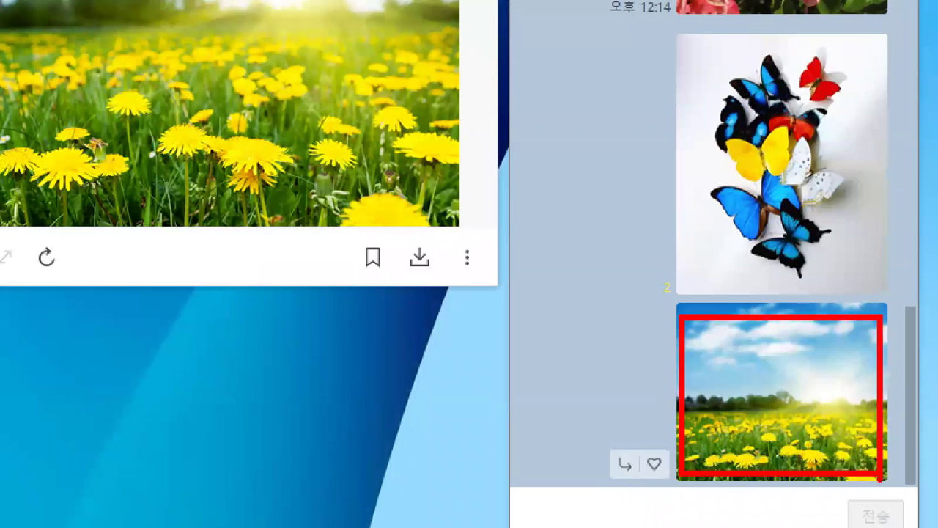
mouse_move(801, 379)
left_mouse_down()
mouse_move(828, 402)
mouse_move(846, 373)
left_mouse_up()
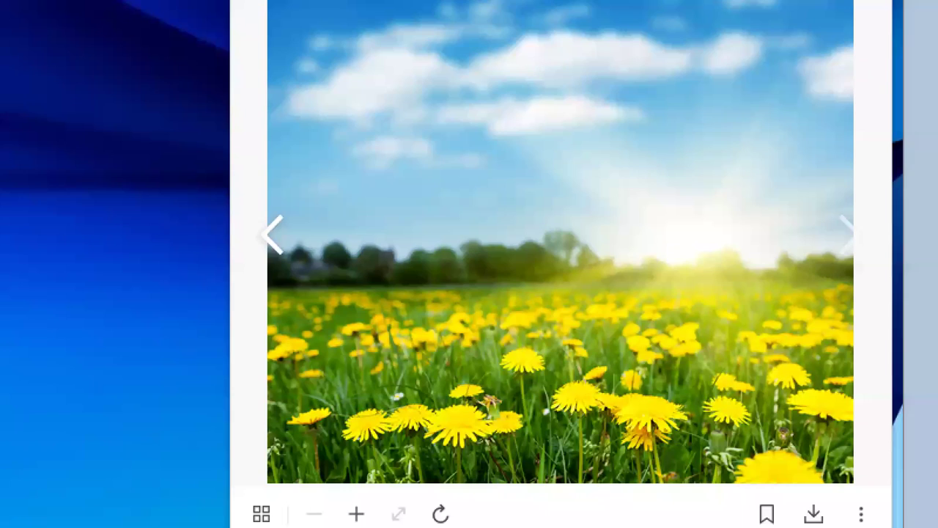
mouse_move(511, 245)
left_mouse_down()
mouse_move(477, 120)
mouse_move(573, 234)
left_mouse_up()
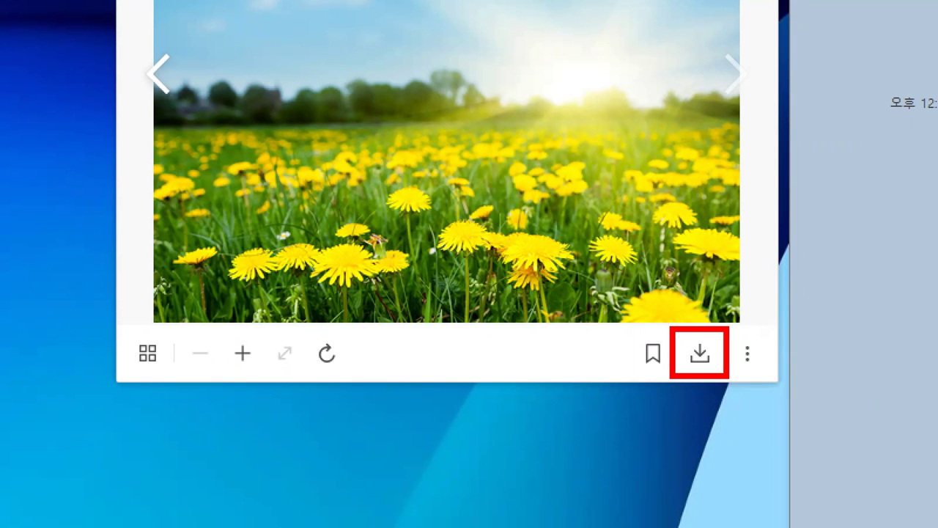
Start downloading the dandelion field picture and choose the desktop (바탕 화면) as its save location.
left_click_drag(696, 297, 731, 279)
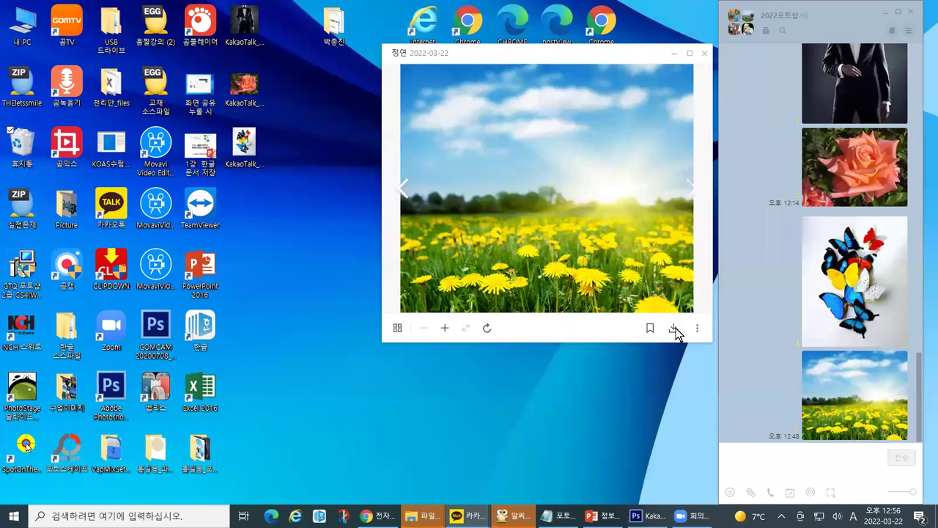
left_click(673, 328)
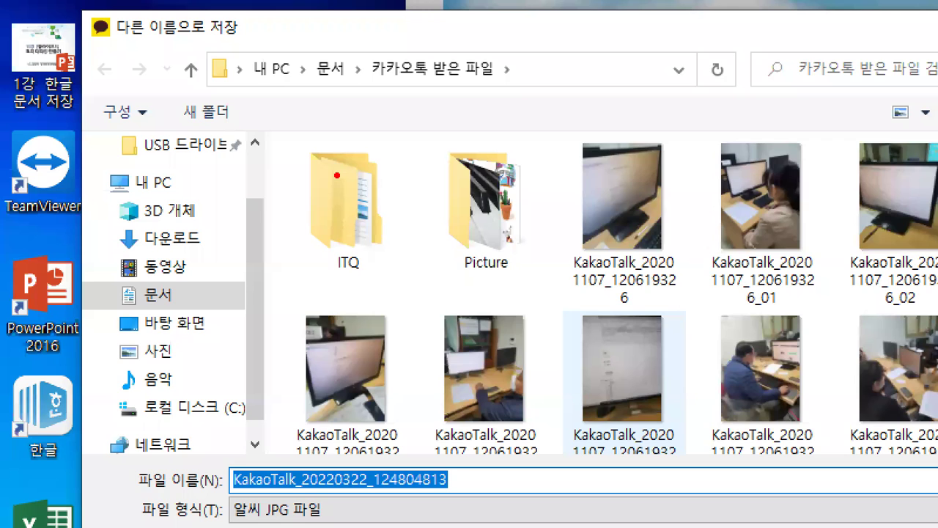
left_click_drag(342, 36, 533, 98)
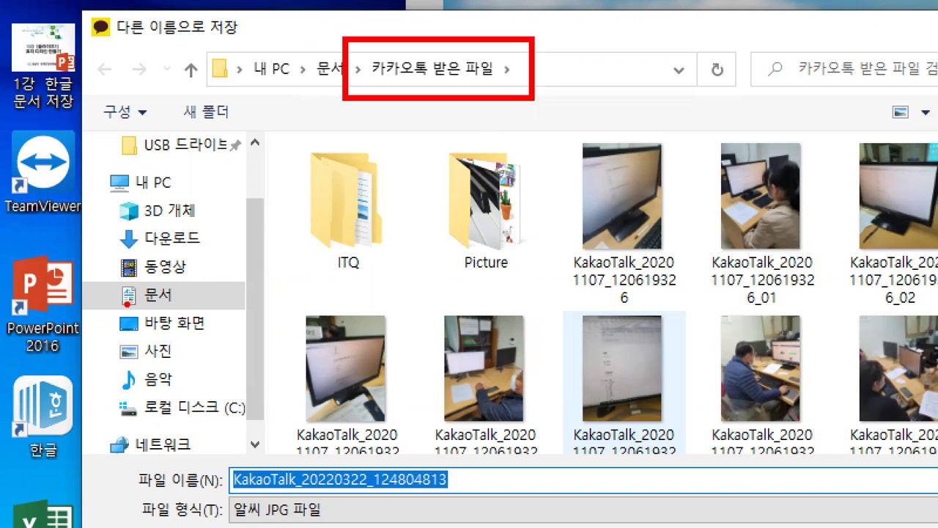
mouse_move(108, 302)
left_mouse_down()
mouse_move(213, 340)
mouse_move(228, 335)
left_mouse_up()
mouse_move(228, 303)
left_mouse_down()
mouse_move(230, 332)
mouse_move(268, 305)
left_mouse_up()
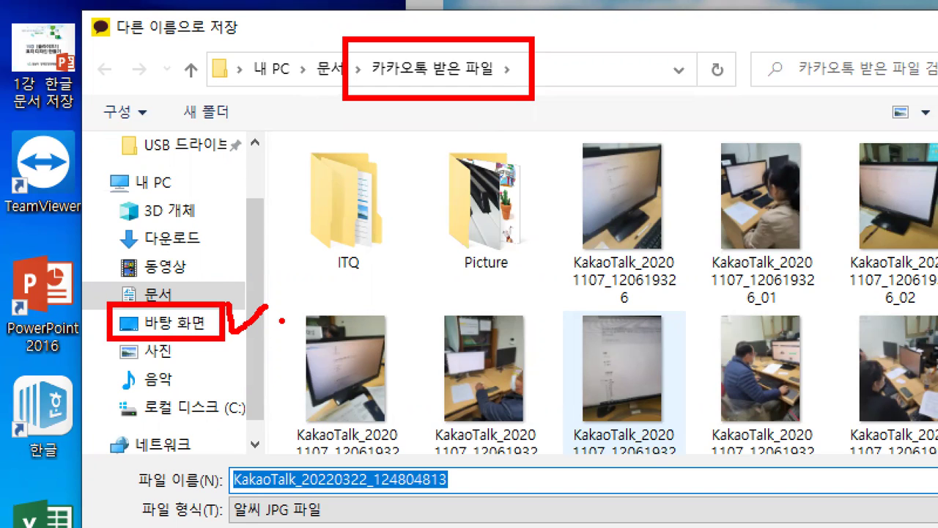
key("Escape")
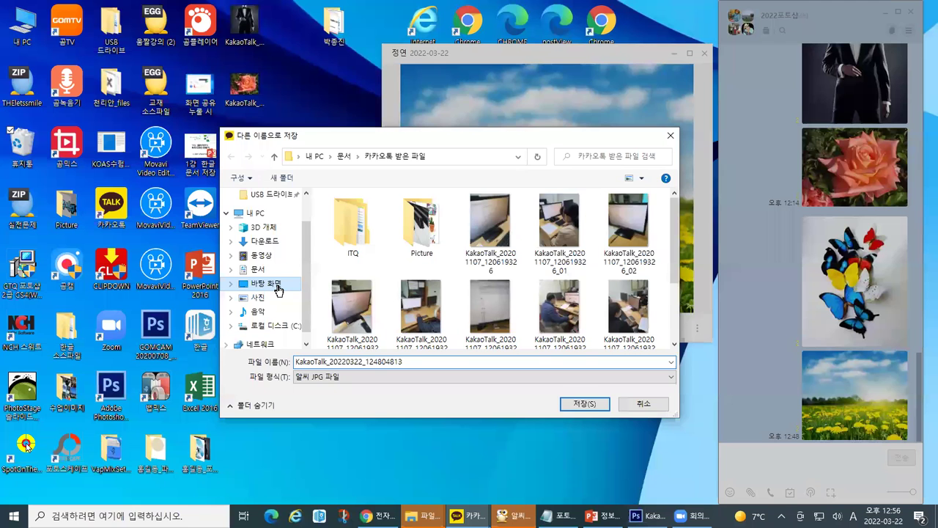
left_click(265, 283)
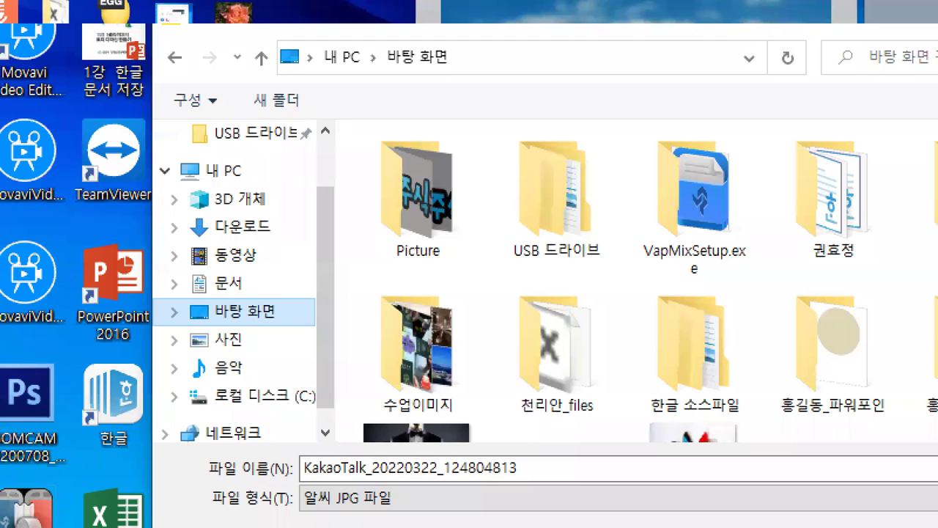
Save the dandelion field picture on the desktop as a JPG under the suggested name KakaoTalk_20220322_124804813.
left_click_drag(162, 291, 291, 332)
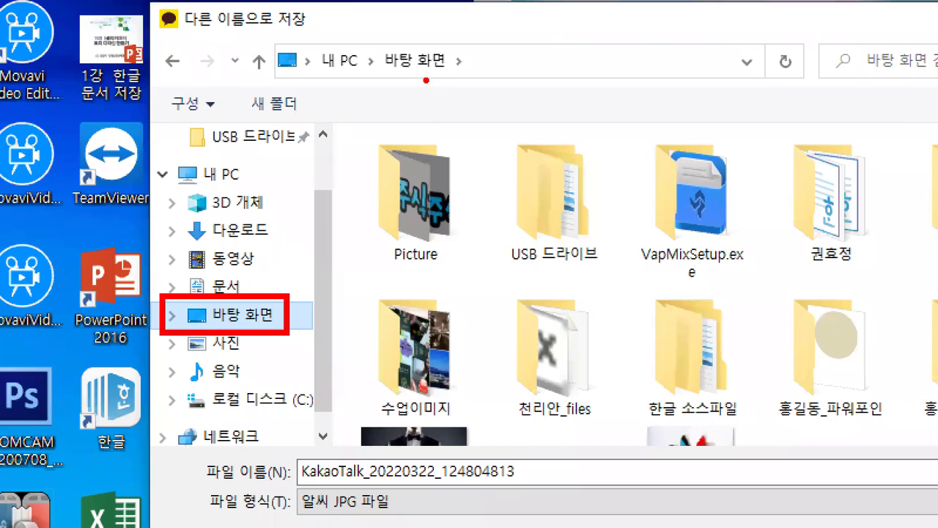
left_click_drag(369, 38, 470, 78)
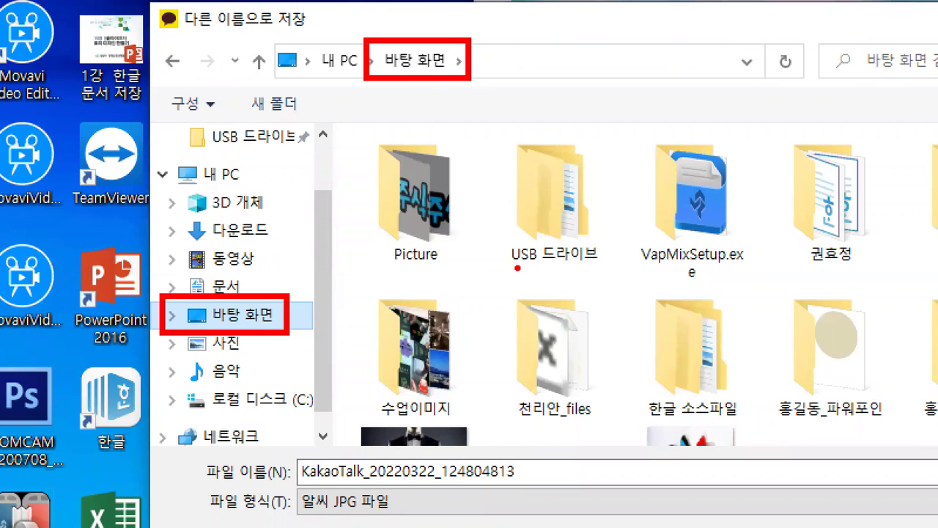
left_click_drag(366, 151, 935, 419)
mouse_move(888, 392)
left_mouse_down()
mouse_move(747, 404)
mouse_move(471, 336)
mouse_move(629, 226)
mouse_move(810, 281)
mouse_move(676, 373)
mouse_move(574, 310)
mouse_move(676, 276)
mouse_move(647, 328)
left_mouse_up()
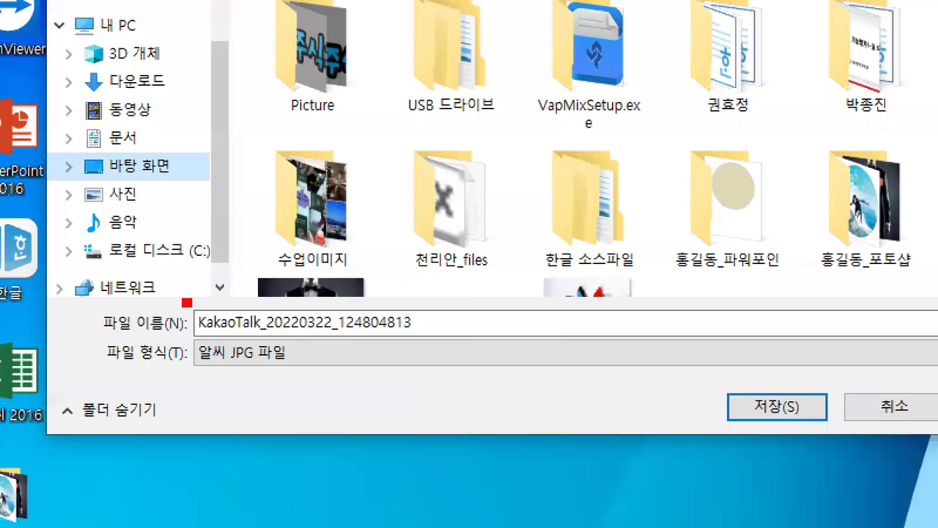
left_click_drag(251, 334, 442, 388)
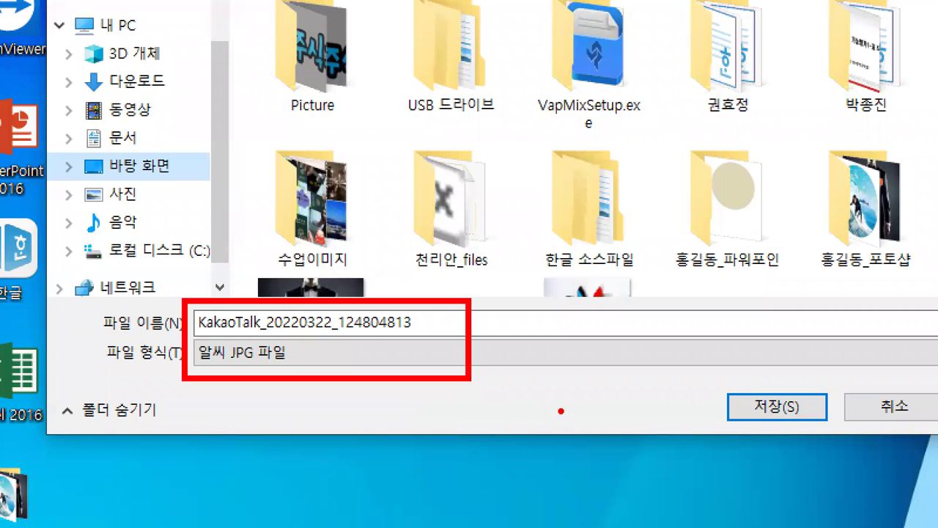
left_click_drag(720, 383, 834, 442)
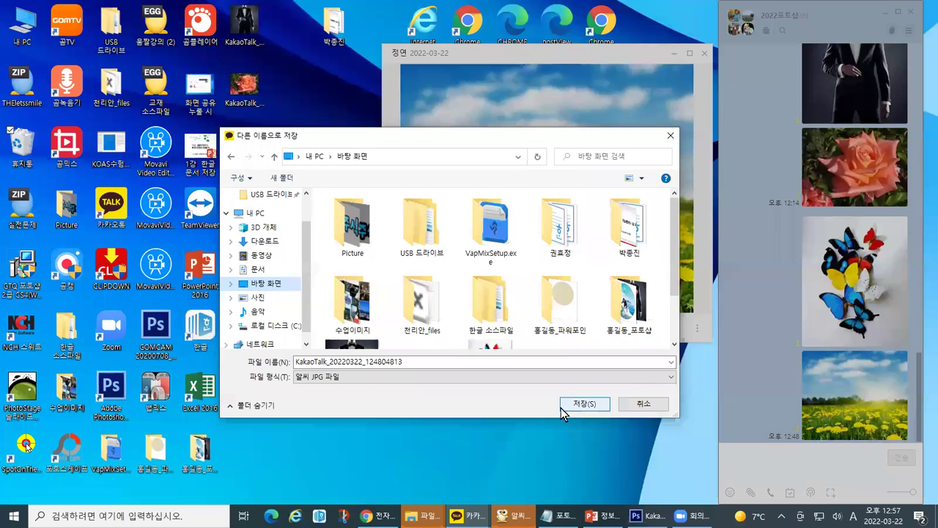
left_click(562, 411)
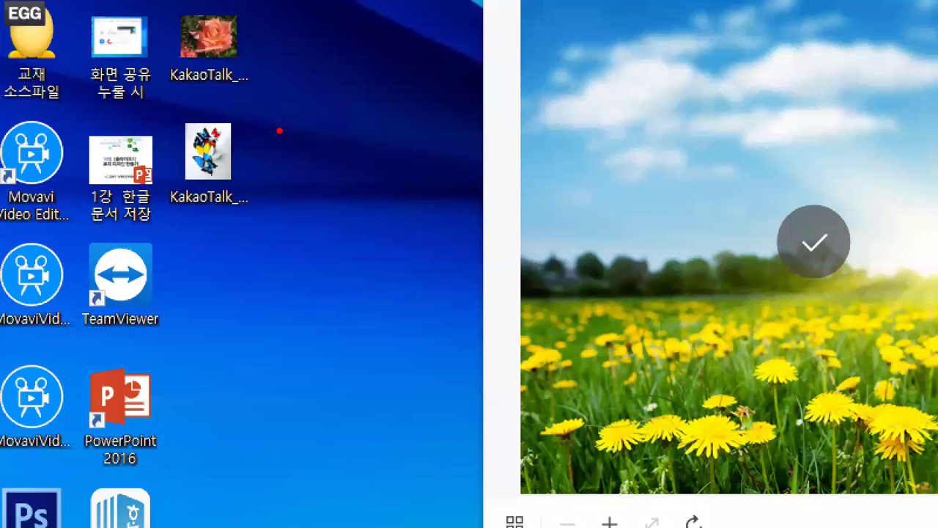
left_click_drag(181, 225, 264, 340)
left_click_drag(229, 274, 256, 258)
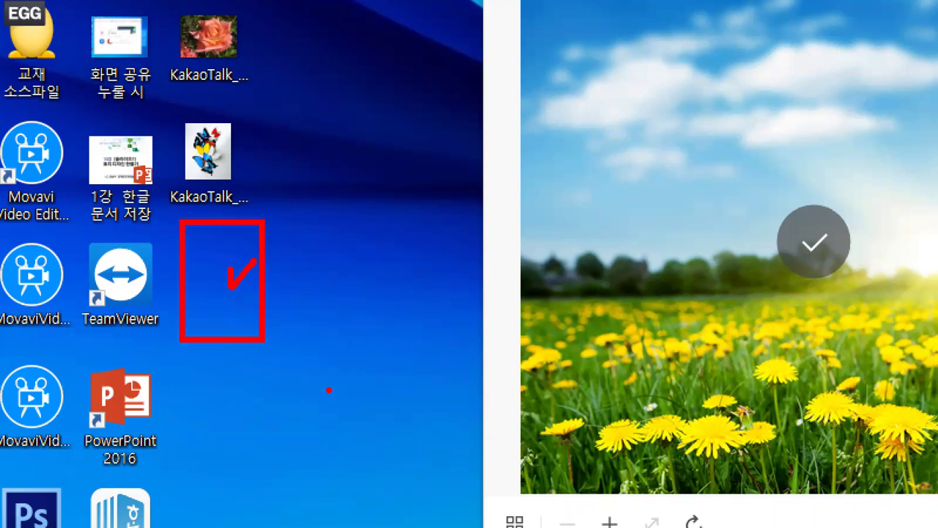
mouse_move(936, 400)
left_mouse_down()
mouse_move(597, 275)
mouse_move(845, 226)
mouse_move(606, 392)
left_mouse_up()
mouse_move(642, 280)
left_mouse_down()
mouse_move(615, 263)
mouse_move(383, 233)
mouse_move(257, 252)
left_mouse_up()
mouse_move(293, 214)
left_mouse_down()
mouse_move(252, 257)
mouse_move(302, 293)
left_mouse_up()
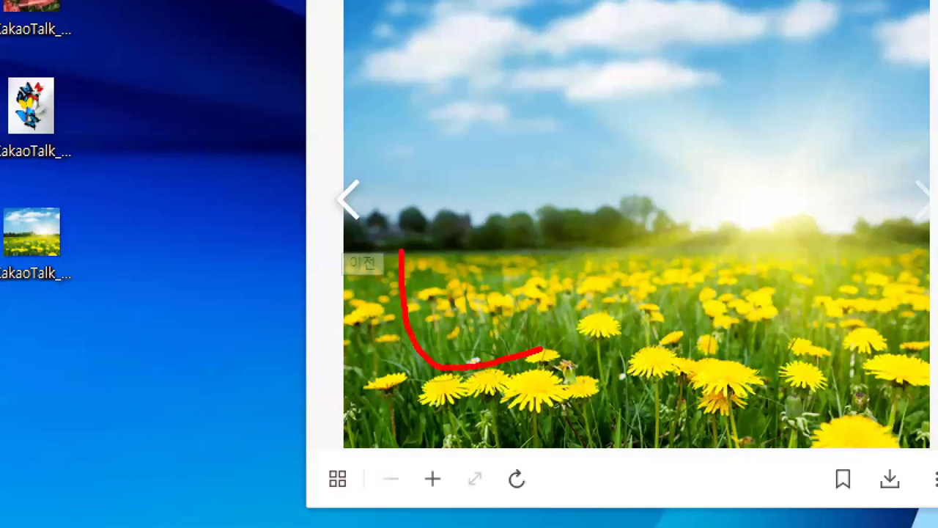
left_click_drag(401, 252, 423, 404)
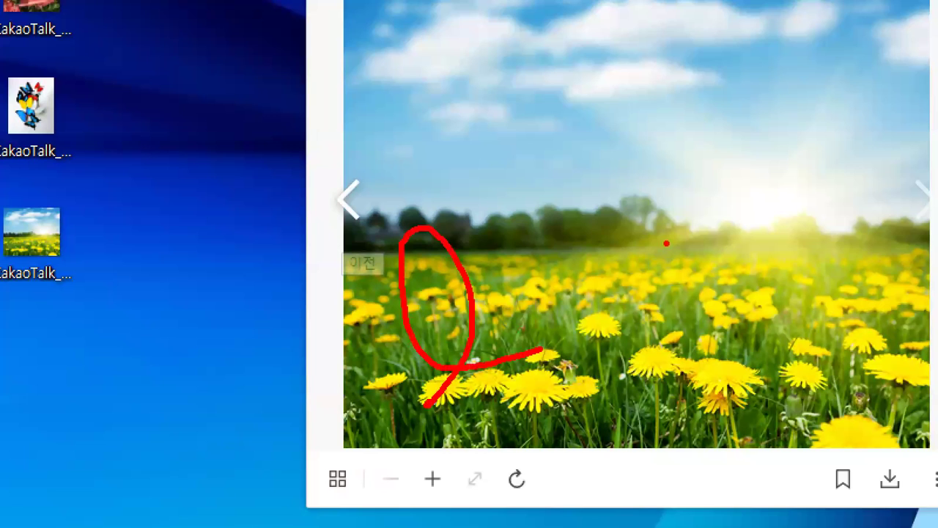
left_click_drag(667, 242, 595, 194)
left_click_drag(650, 196, 630, 258)
mouse_move(770, 277)
left_mouse_down()
mouse_move(751, 359)
mouse_move(779, 282)
left_mouse_up()
left_click_drag(853, 247, 855, 339)
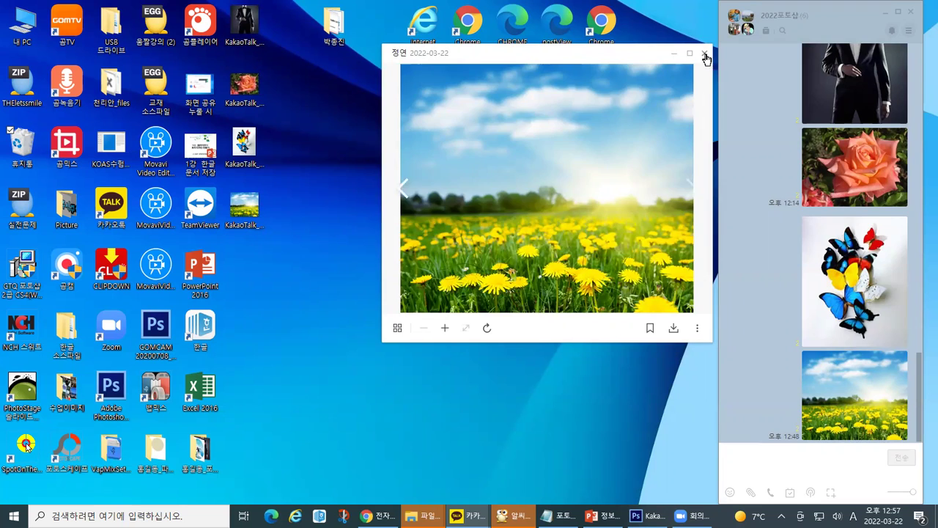
Close the enlarged picture, switch to Photoshop and browse to the desktop (바탕 화면) pictures in the Open dialog.
left_click(774, 19)
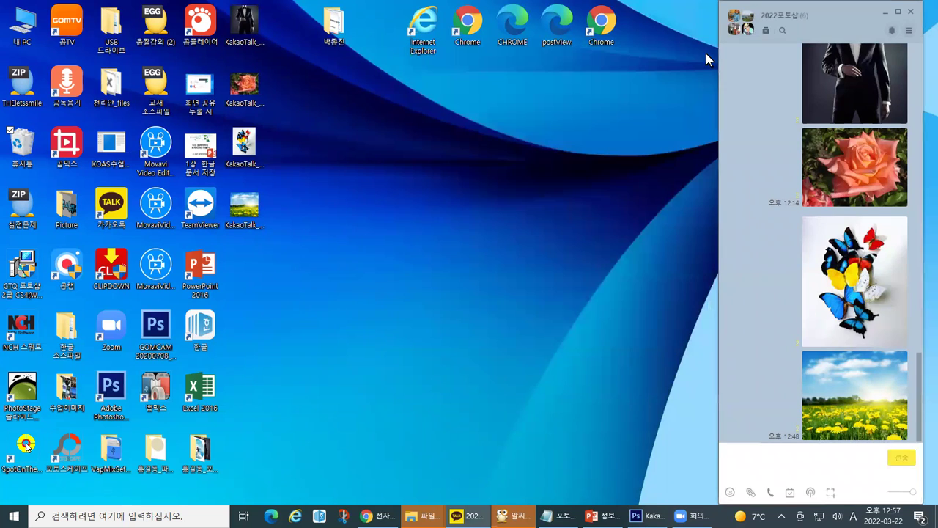
key("alt+Tab")
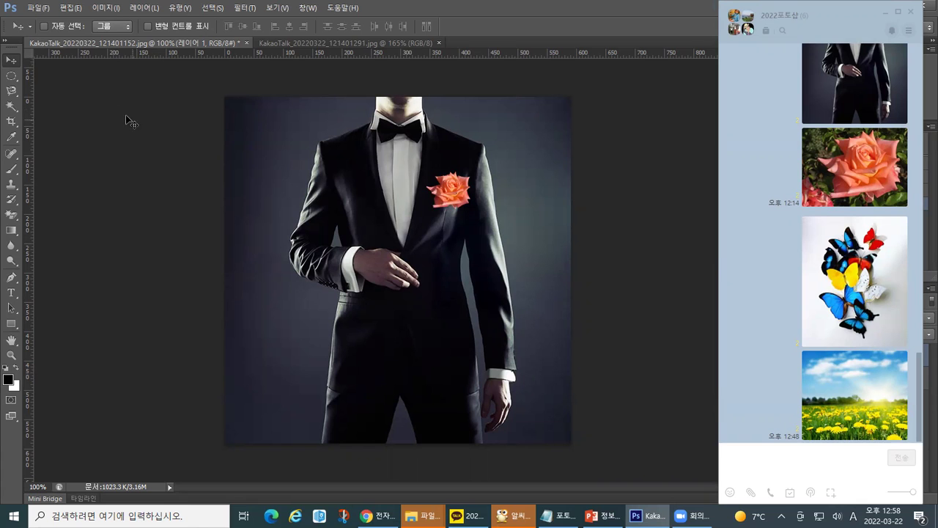
left_click(38, 8)
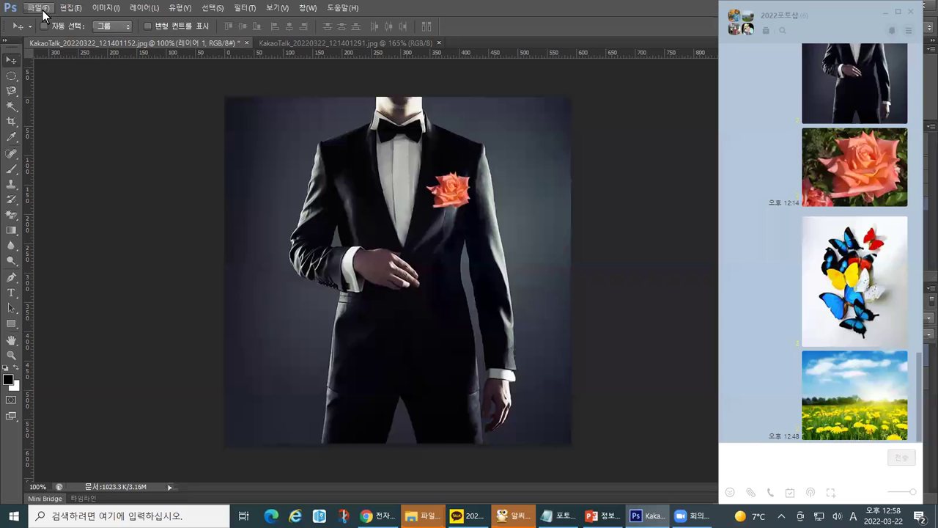
left_click(82, 18)
left_click(44, 34)
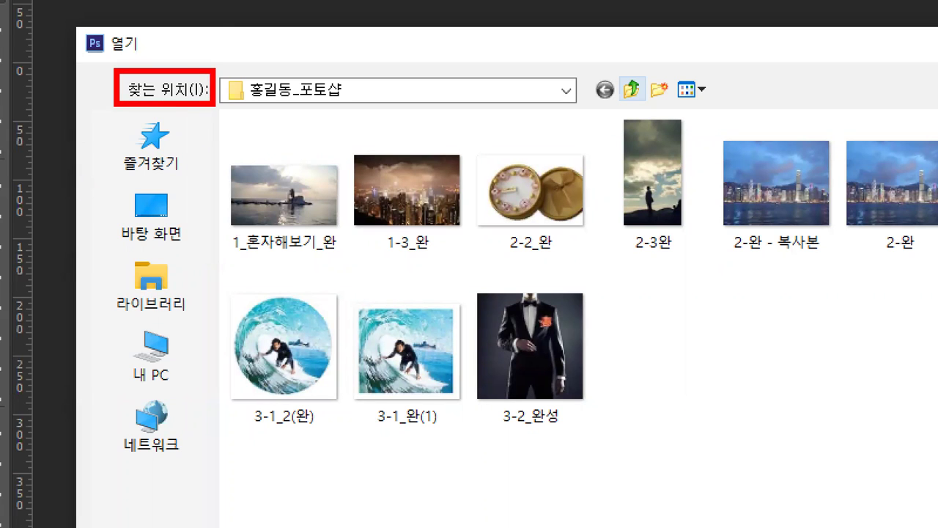
mouse_move(78, 195)
left_mouse_down()
mouse_move(88, 217)
mouse_move(99, 197)
left_mouse_up()
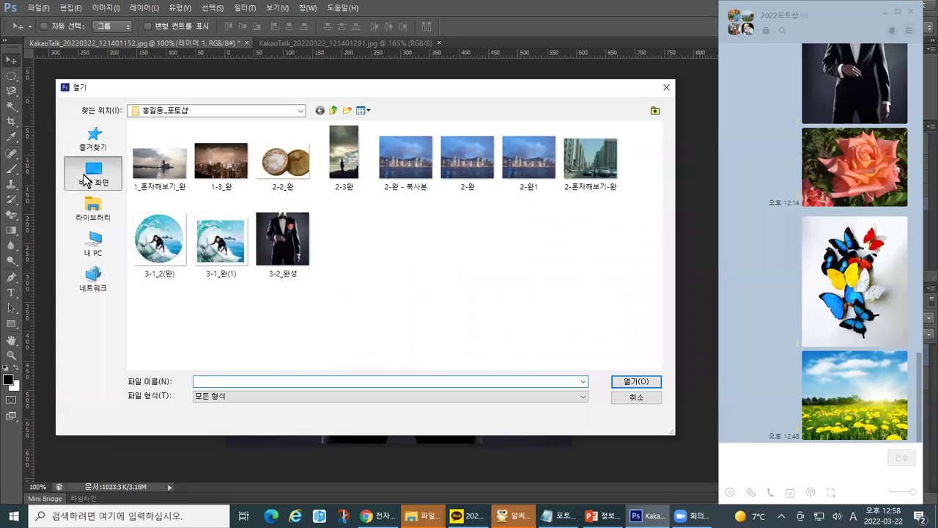
left_click(136, 227)
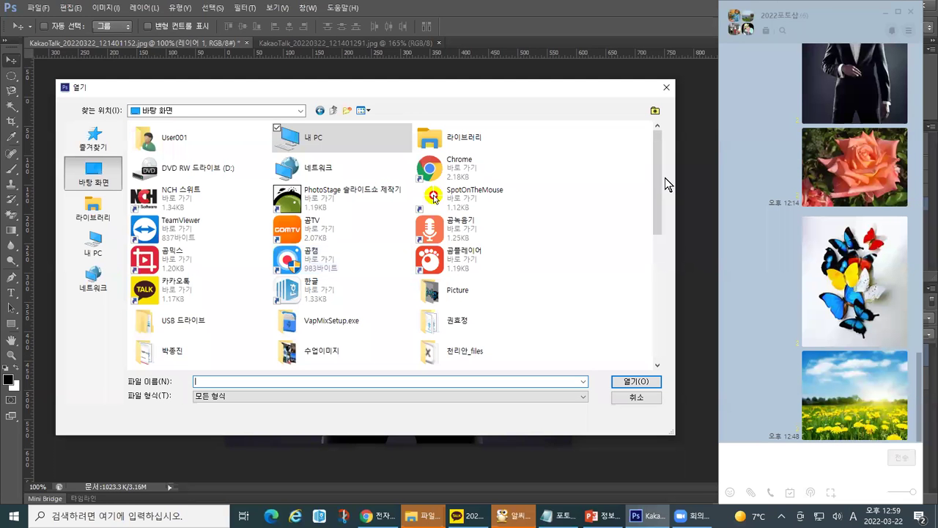
left_click_drag(655, 150, 651, 248)
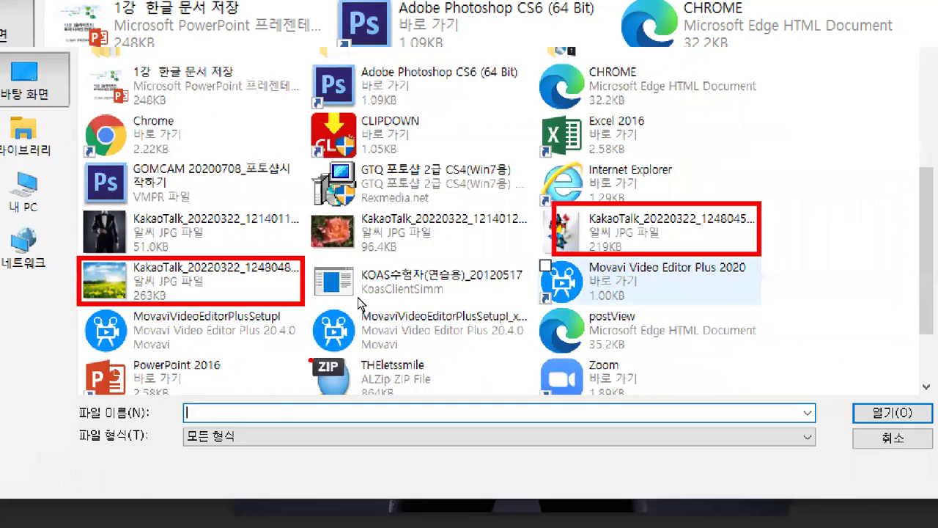
Switch to the keyboard picture 키보드.png in 알씨, examine where the Ctrl key is, and return to Photoshop's Open dialog.
key("alt+Tab")
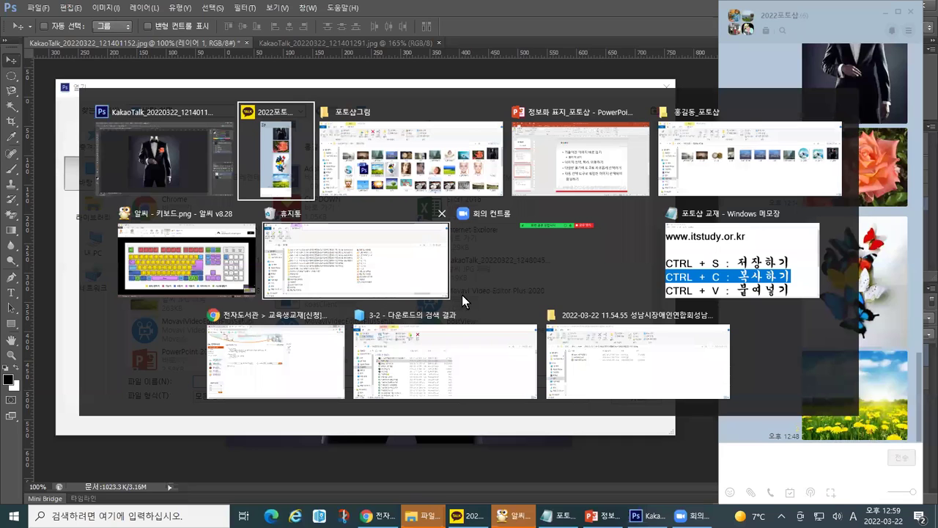
left_click(146, 288)
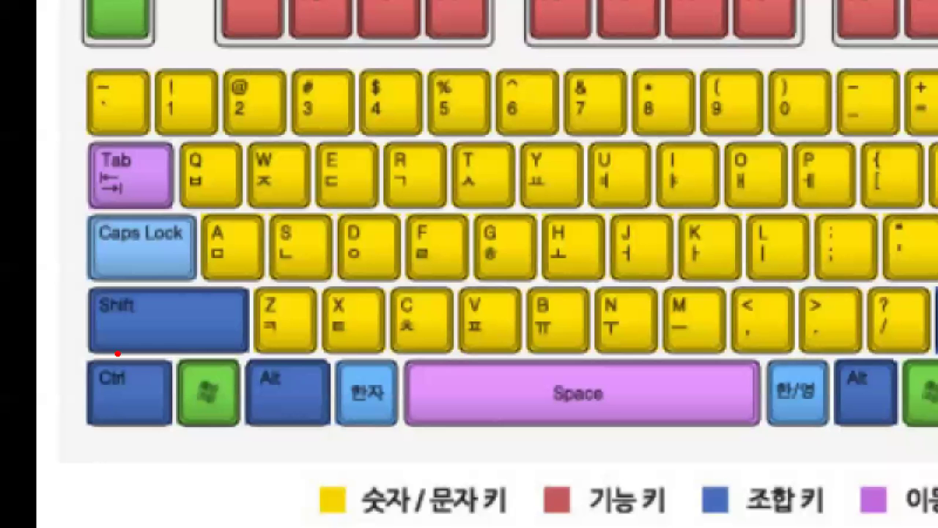
left_click_drag(81, 351, 183, 429)
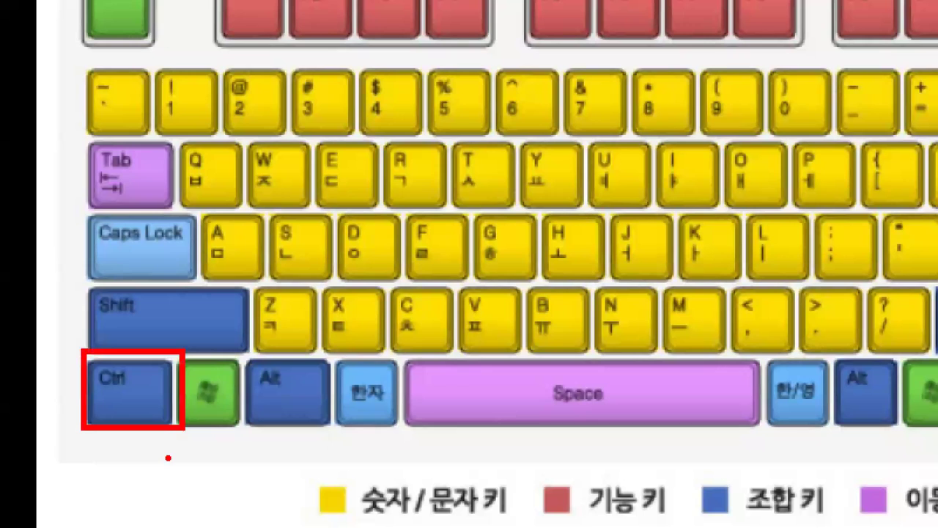
mouse_move(133, 396)
left_mouse_down()
mouse_move(136, 411)
mouse_move(156, 396)
left_mouse_up()
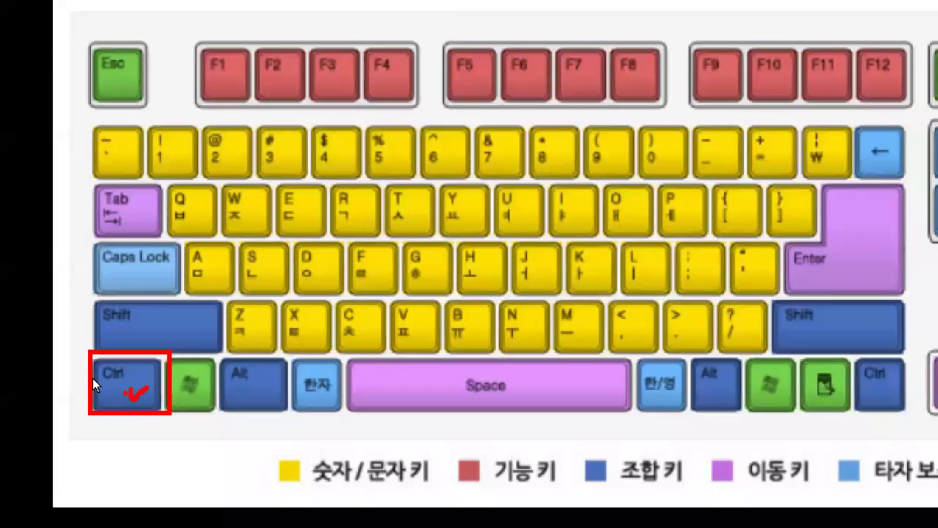
key("alt+Tab")
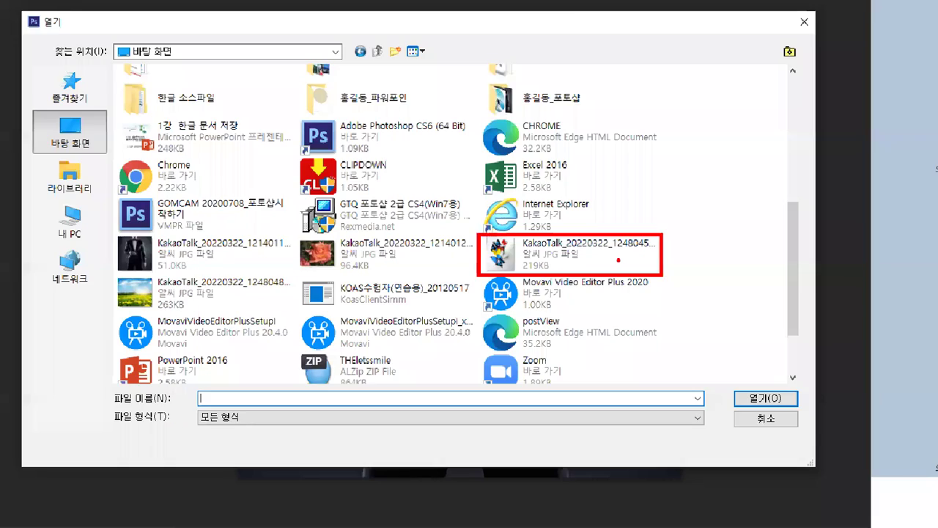
Select the butterfly picture KakaoTalk_20220322_124804590.jpg together with the dandelion field picture KakaoTalk_20220322_124804813.jpg and open both.
left_click(867, 228)
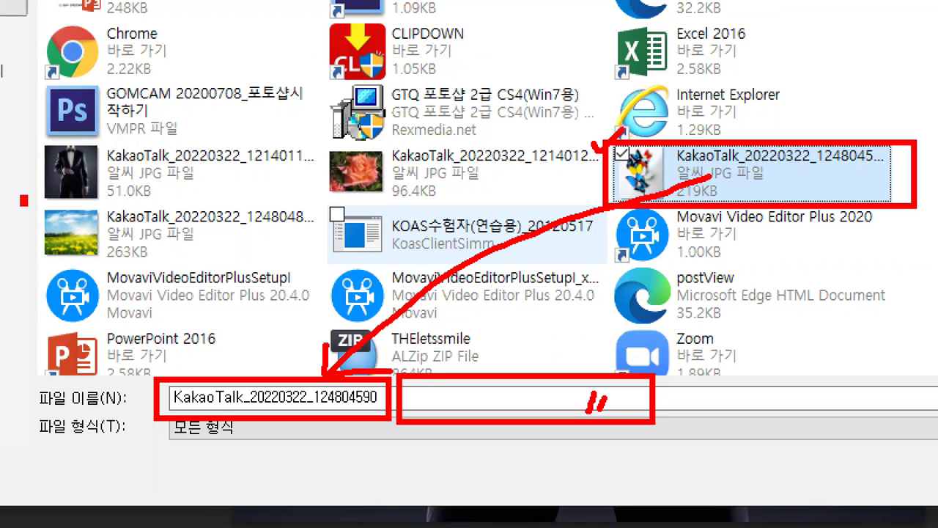
left_click_drag(21, 197, 326, 265)
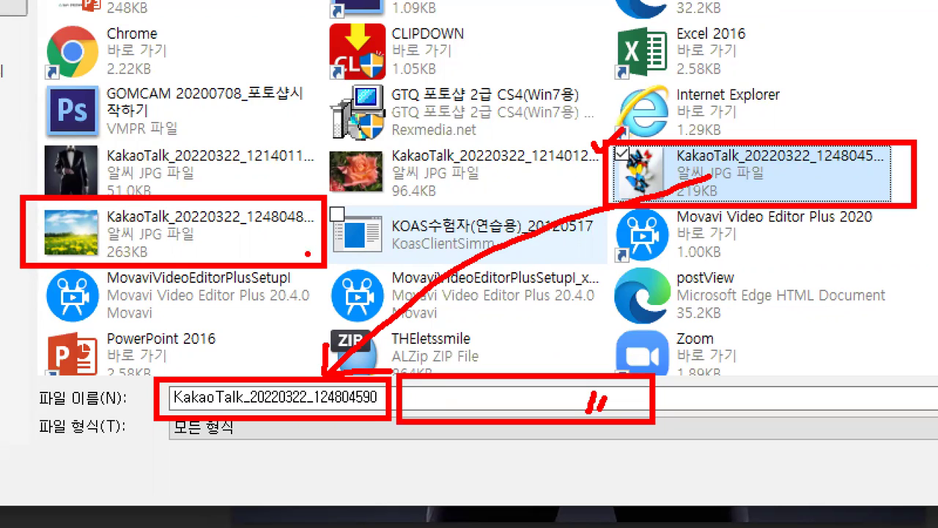
mouse_move(238, 218)
left_mouse_down()
mouse_move(239, 245)
mouse_move(268, 252)
left_mouse_up()
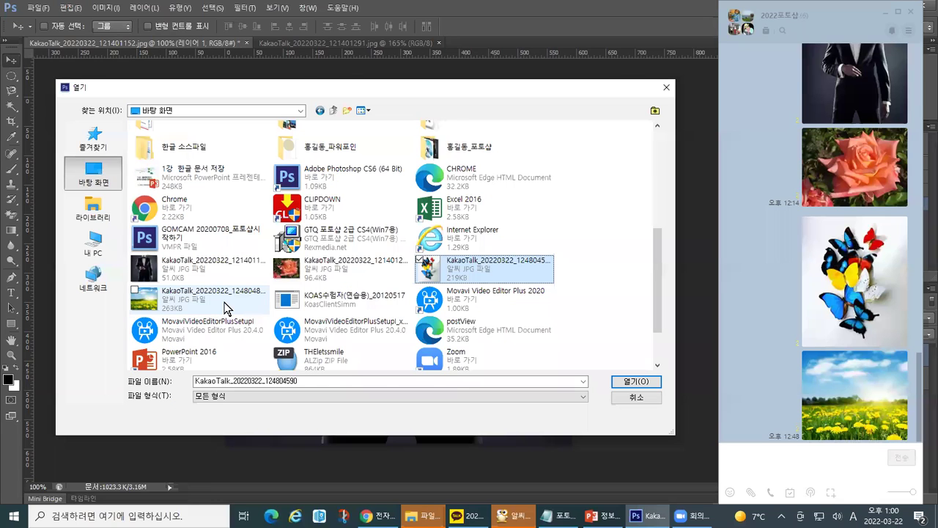
left_click(226, 308, "ctrl")
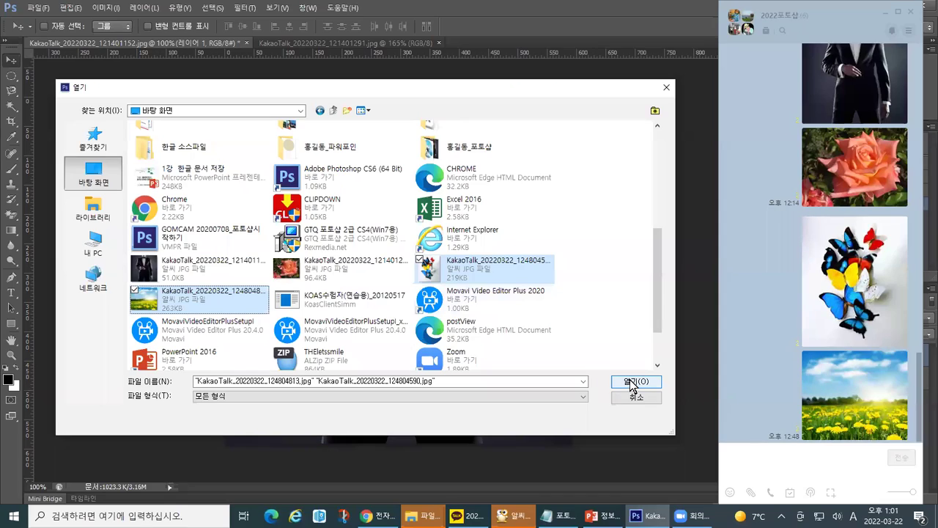
left_click(663, 378)
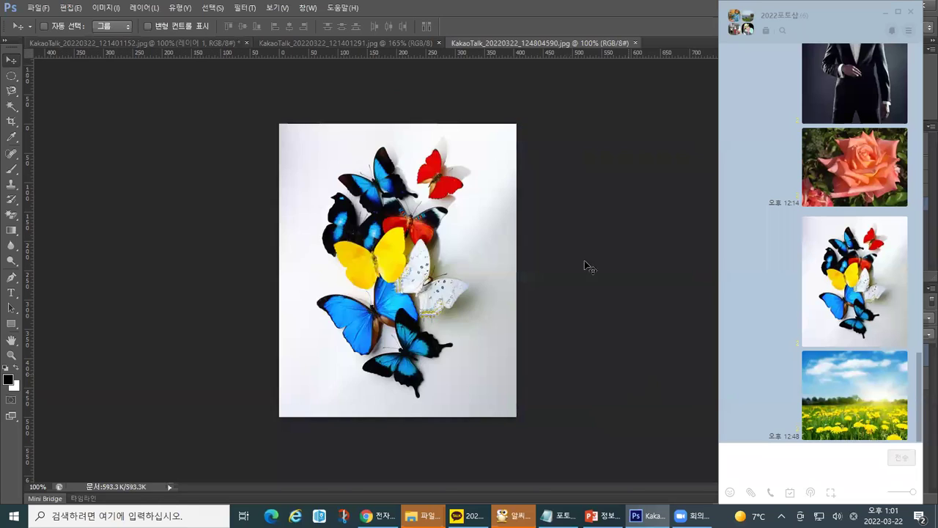
Minimize the KakaoTalk group chat and bring the butterfly picture's document to the front in Photoshop.
left_click(882, 12)
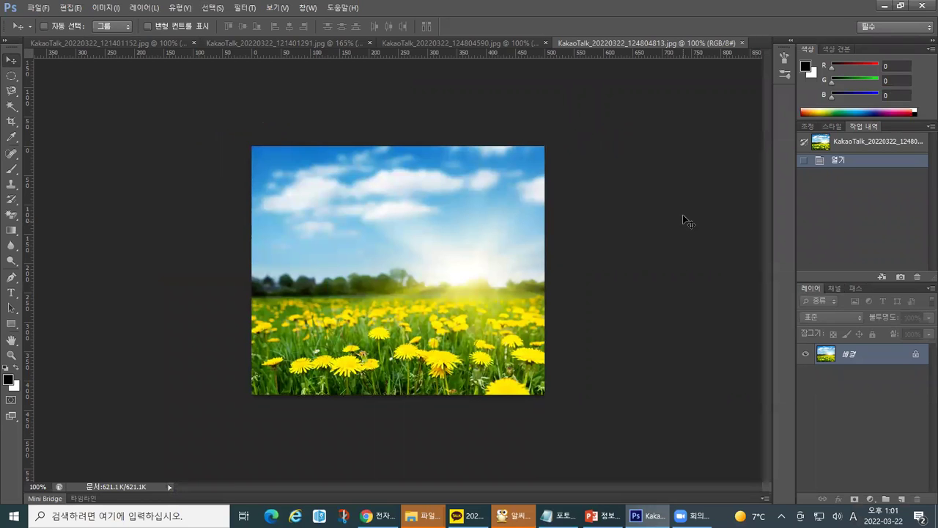
left_click(518, 44)
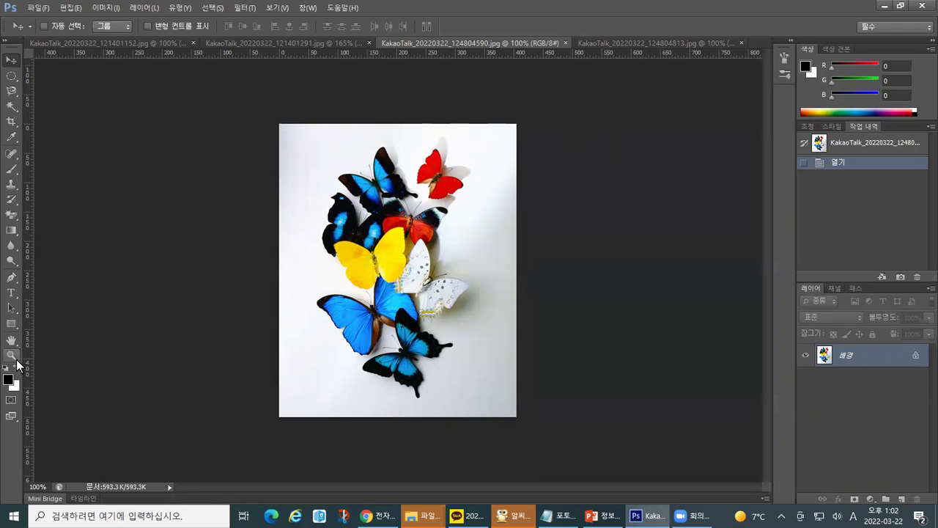
Enlarge the butterfly picture to 300% and bring the lowest black-and-blue butterfly fully into view.
left_click(22, 387)
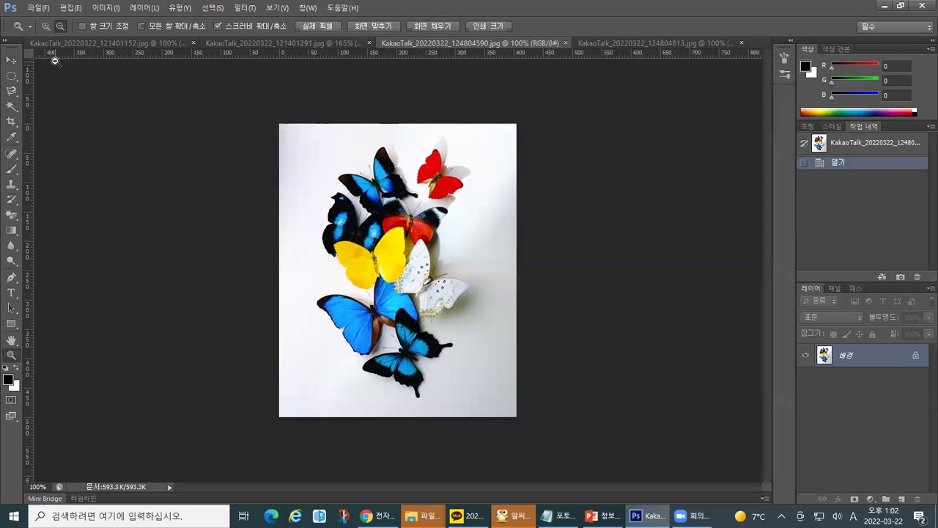
left_click(41, 27)
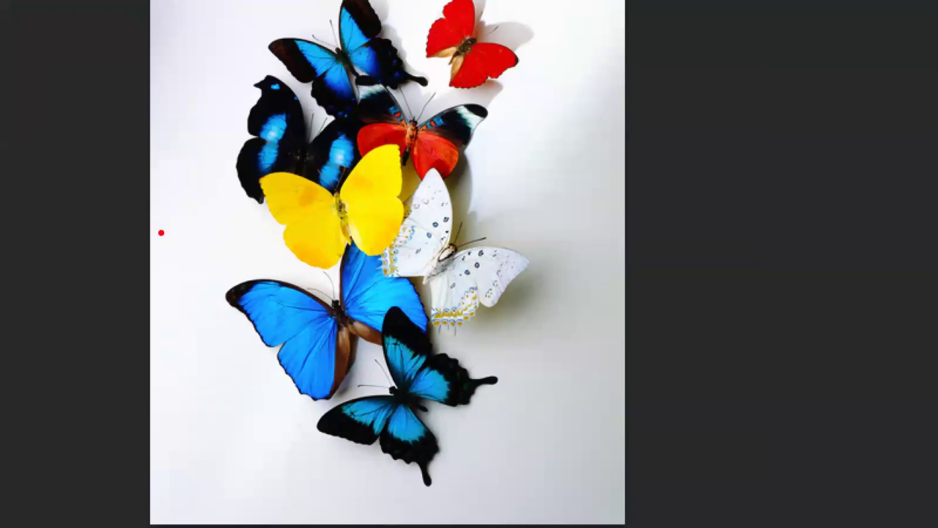
left_click_drag(154, 233, 540, 489)
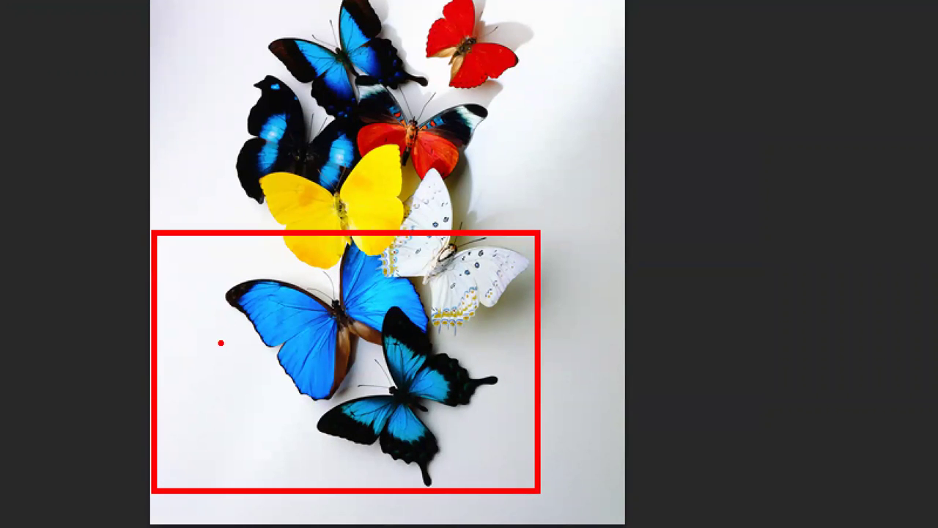
mouse_move(314, 465)
left_mouse_down()
mouse_move(228, 403)
mouse_move(279, 267)
mouse_move(426, 260)
mouse_move(481, 392)
mouse_move(372, 451)
mouse_move(310, 409)
mouse_move(357, 316)
mouse_move(401, 339)
mouse_move(363, 392)
left_mouse_up()
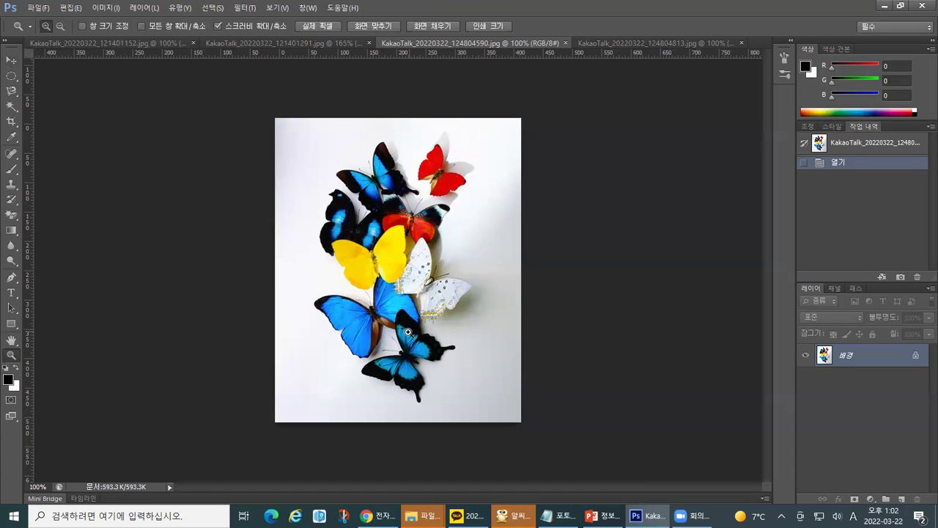
left_click(364, 384)
left_click(363, 384)
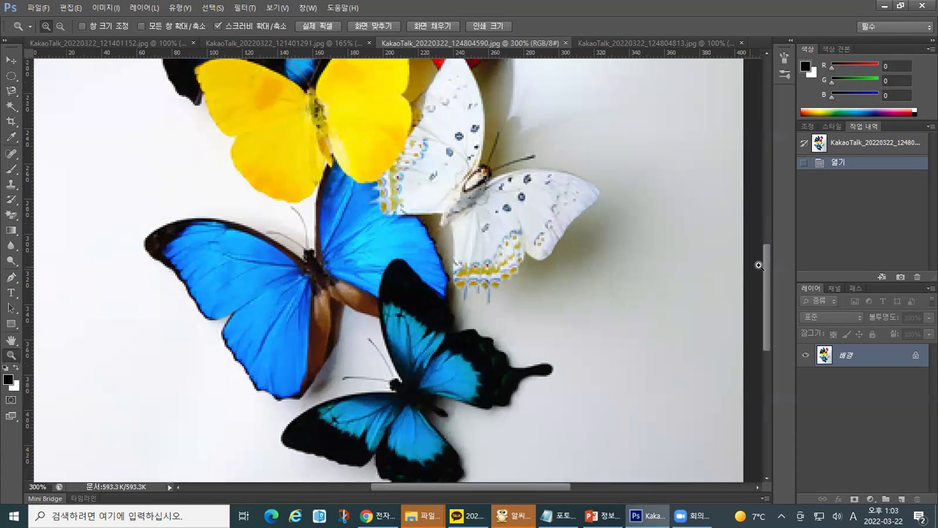
left_click_drag(764, 259, 763, 275)
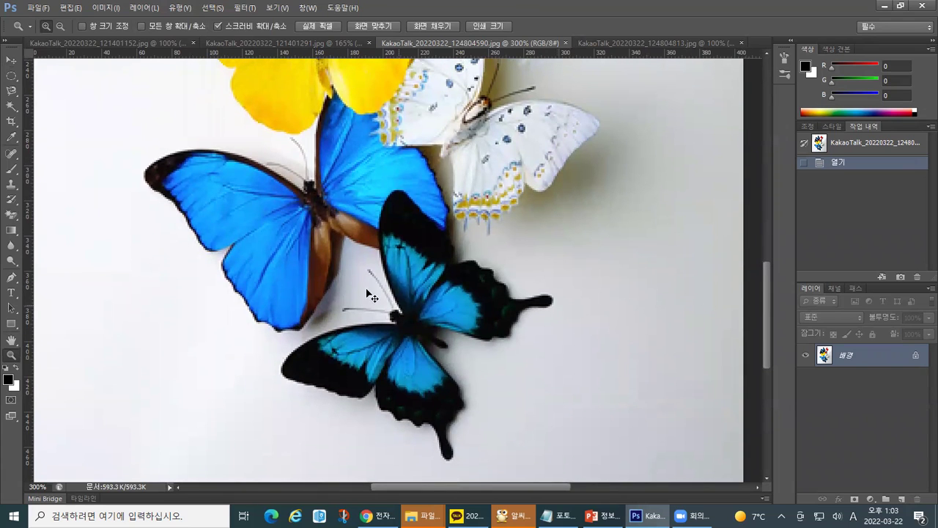
left_click(344, 220)
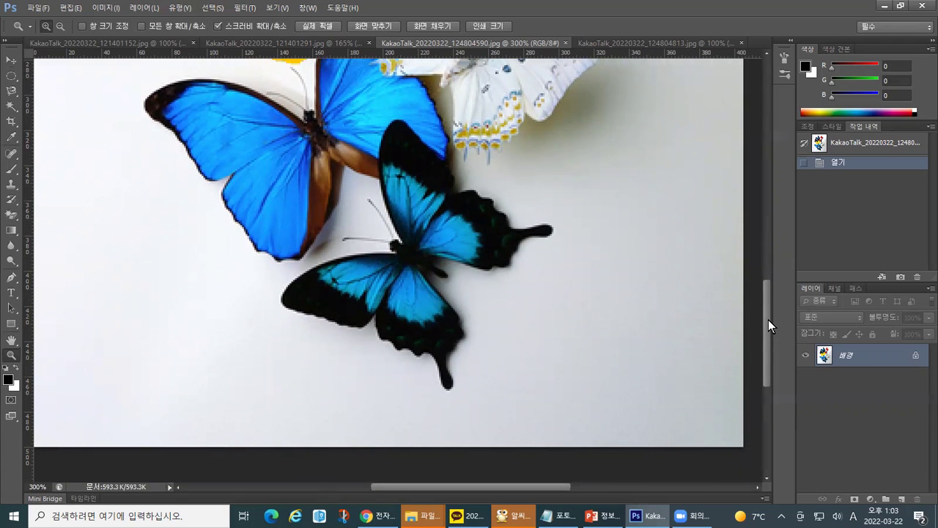
mouse_move(768, 316)
left_mouse_down()
mouse_move(769, 260)
mouse_move(757, 315)
mouse_move(770, 268)
mouse_move(769, 332)
mouse_move(769, 268)
mouse_move(768, 316)
left_mouse_up()
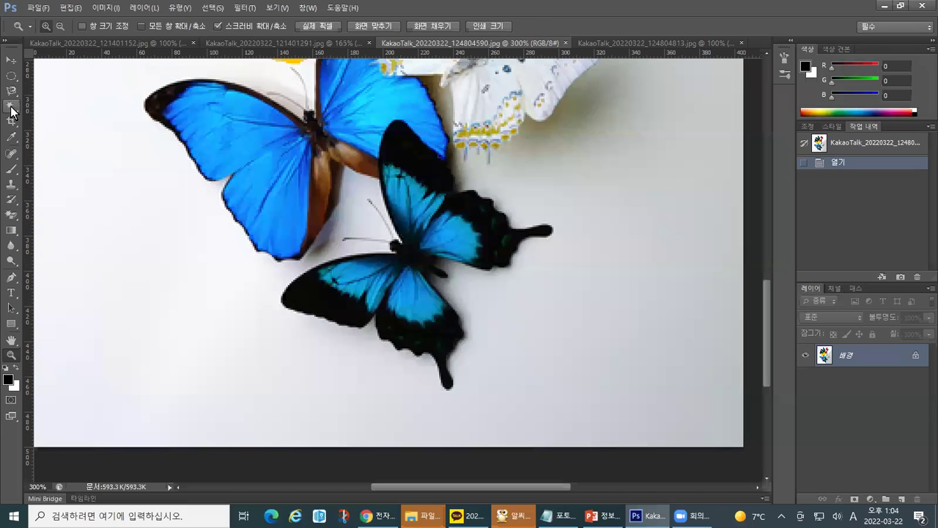
Activate the Magic Wand tool (자동 선택 도구) and set it to add to the selection.
right_click(14, 134)
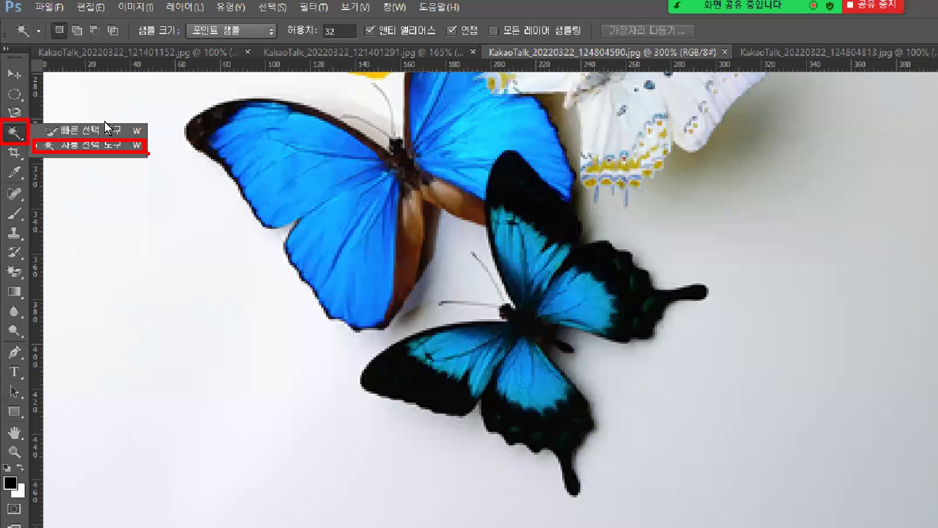
left_click(139, 189)
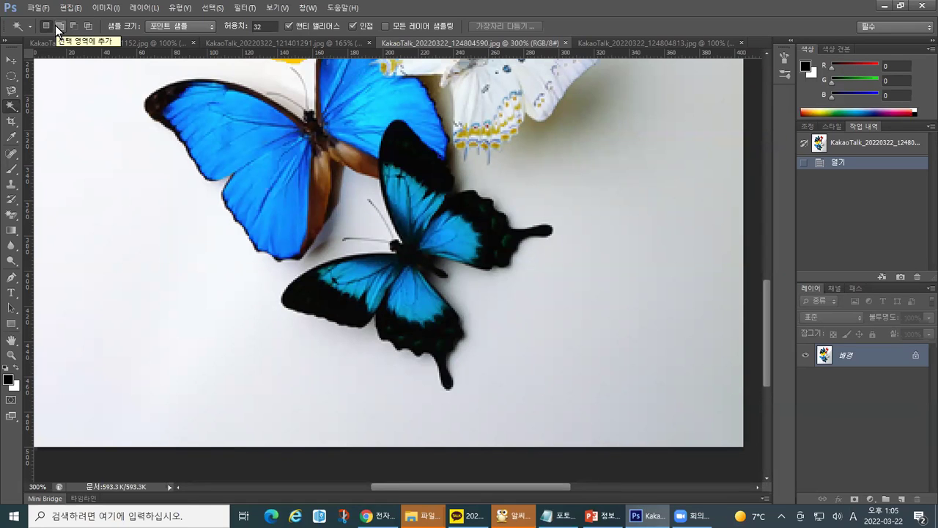
left_click(59, 27)
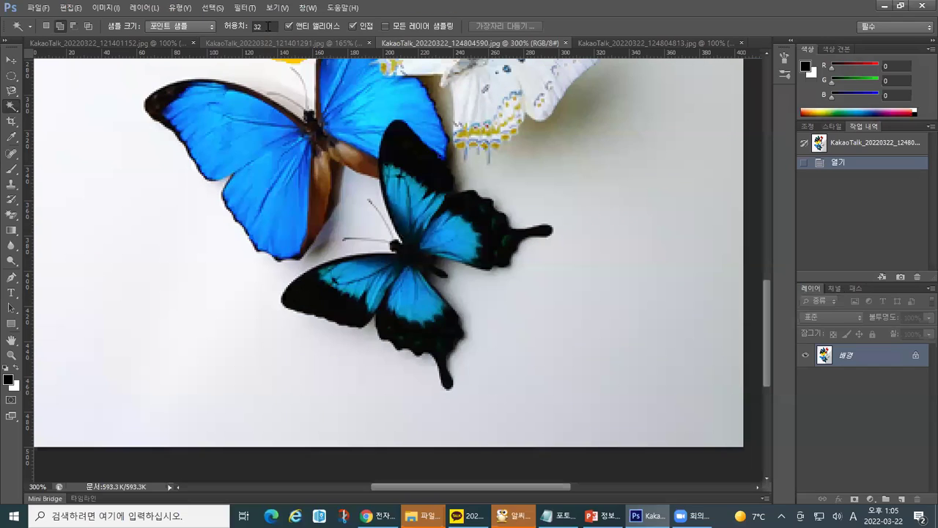
Set the Magic Wand tolerance (허용치) to 50 and select the black wing areas of the lowest butterfly.
left_click(528, 53)
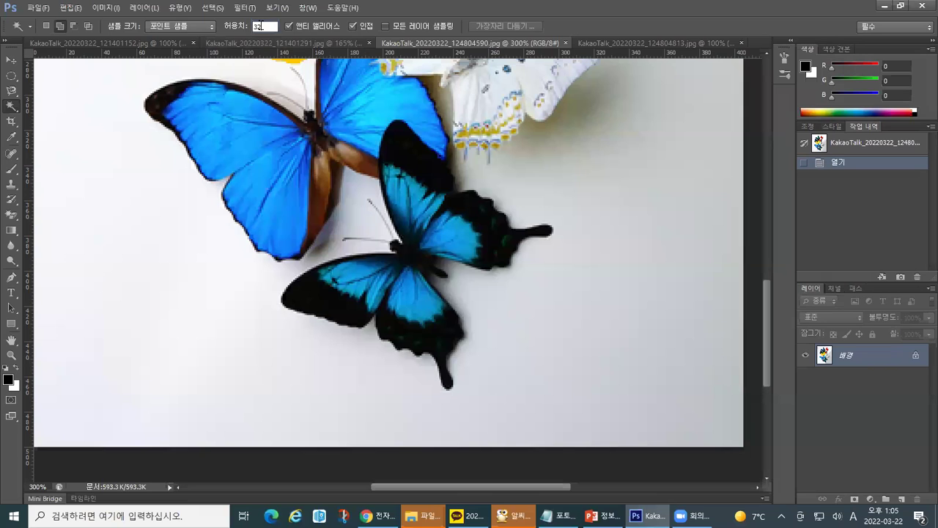
type("50")
key("Return")
left_click(426, 181)
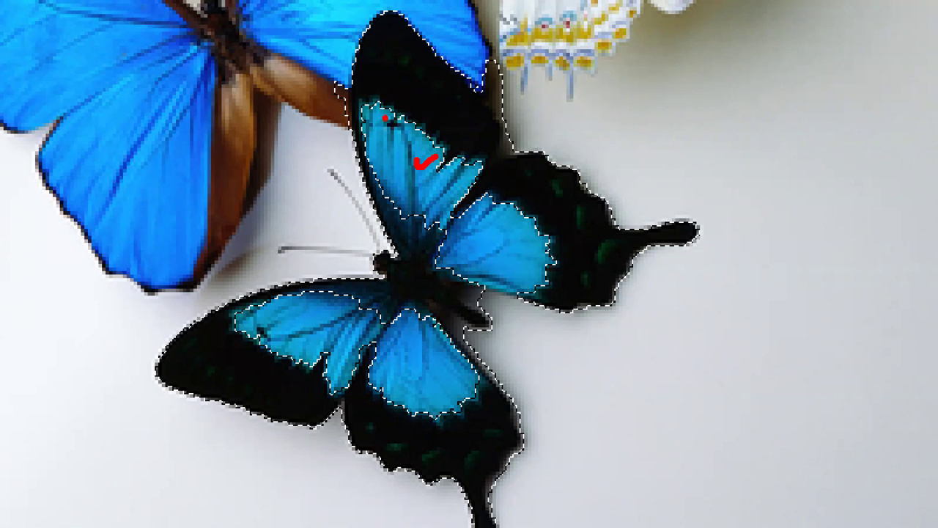
Examine up close which black and blue wing areas of the lowest butterfly lie inside the selection outline.
left_click_drag(385, 33, 376, 77)
mouse_move(394, 50)
left_mouse_down()
mouse_move(396, 82)
mouse_move(444, 115)
left_mouse_up()
mouse_move(474, 108)
left_mouse_down()
mouse_move(478, 147)
mouse_move(522, 187)
left_mouse_up()
mouse_move(550, 209)
left_mouse_down()
mouse_move(558, 241)
mouse_move(572, 231)
left_mouse_up()
left_click_drag(591, 237, 587, 261)
left_click_drag(620, 268, 615, 276)
left_click_drag(211, 351, 212, 363)
mouse_move(279, 305)
left_mouse_down()
mouse_move(324, 312)
mouse_move(342, 362)
left_mouse_up()
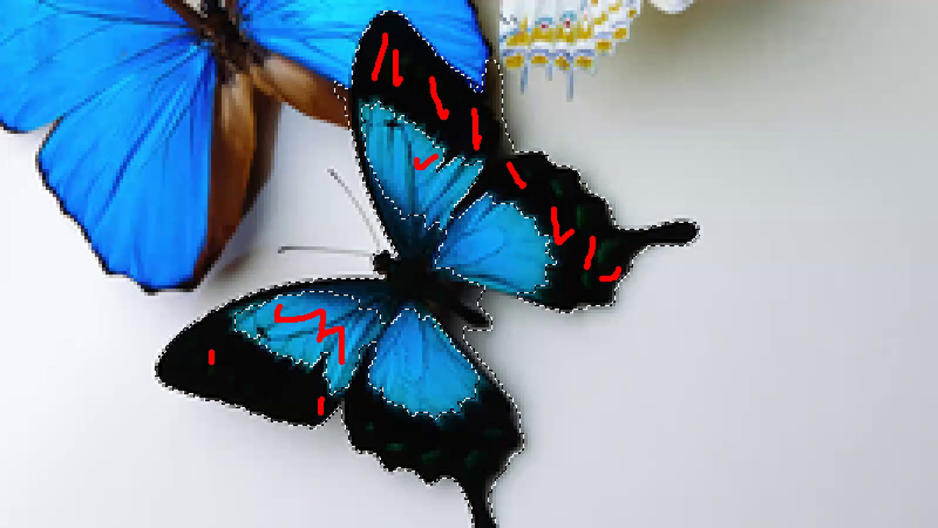
mouse_move(397, 342)
left_mouse_down()
mouse_move(386, 368)
mouse_move(425, 375)
left_mouse_up()
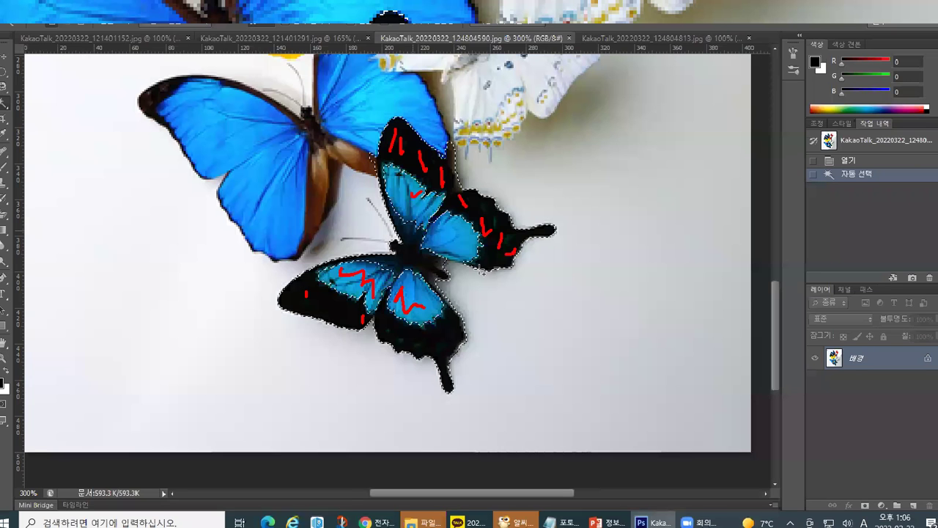
key("Escape")
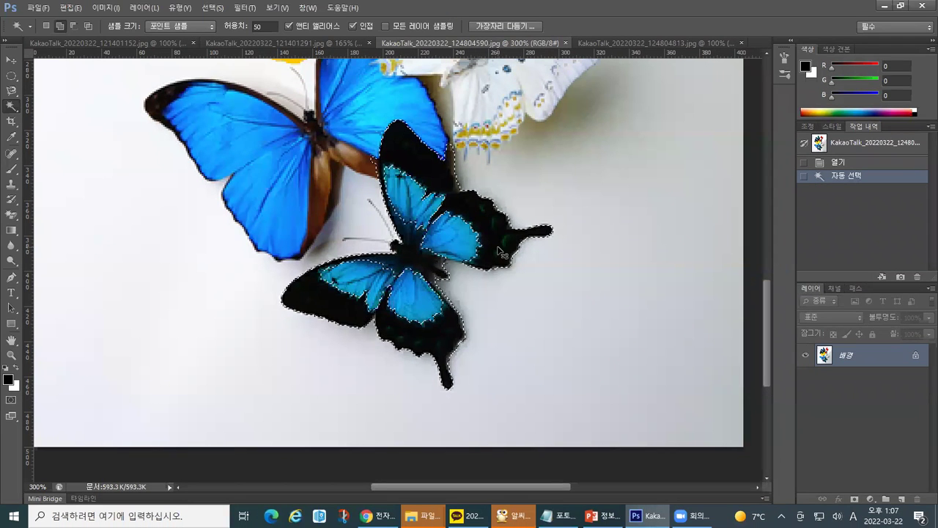
Clear the selection and try the Magic Wand on different dark parts of the lowest butterfly, undoing each attempt.
key("ctrl+d")
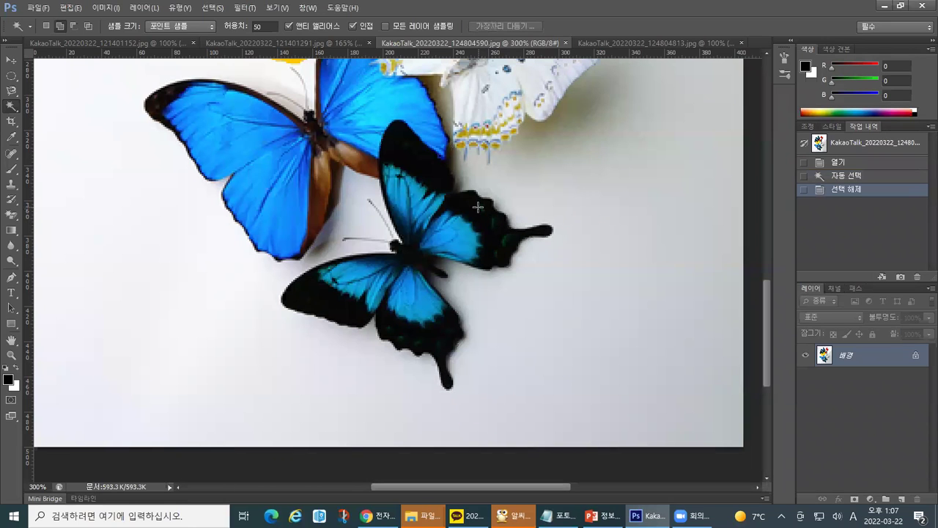
left_click(438, 172)
left_click(540, 233)
key("ctrl+z")
left_click(461, 233)
key("ctrl+z")
left_click(412, 262)
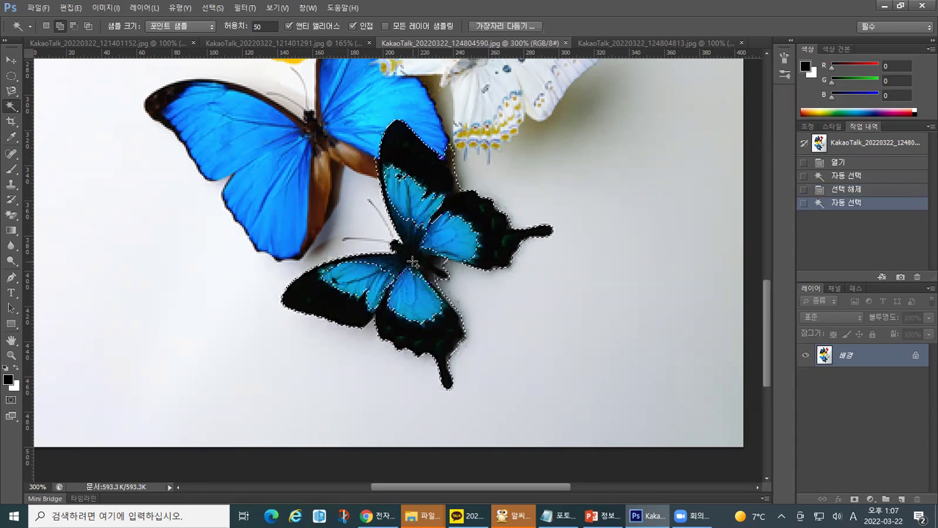
key("ctrl+z")
left_click(313, 294)
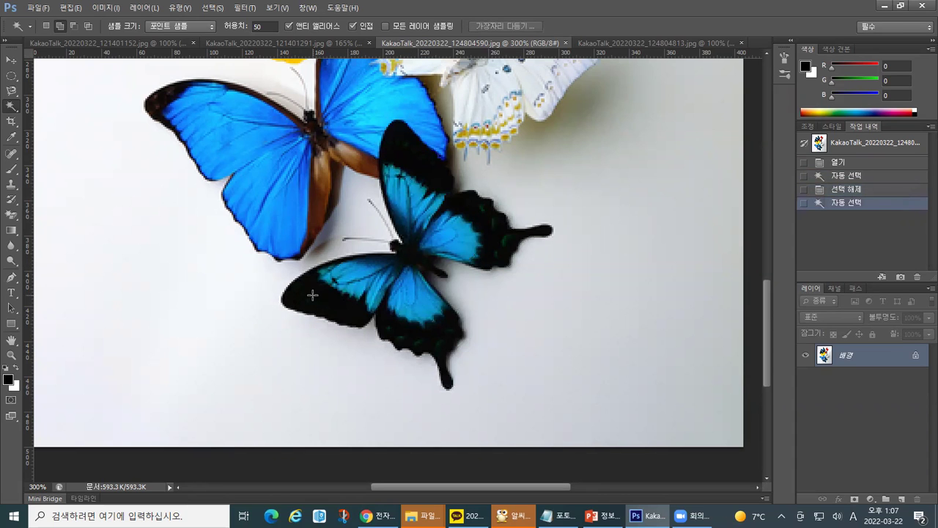
key("ctrl+z")
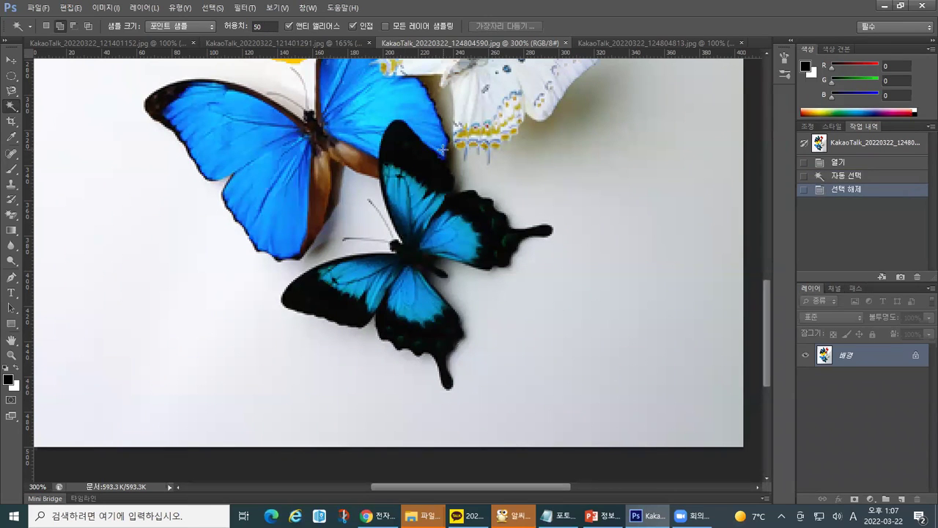
Test selecting the butterfly's black area again from its body and wing at tolerance 50, and deselect it.
left_click(436, 270)
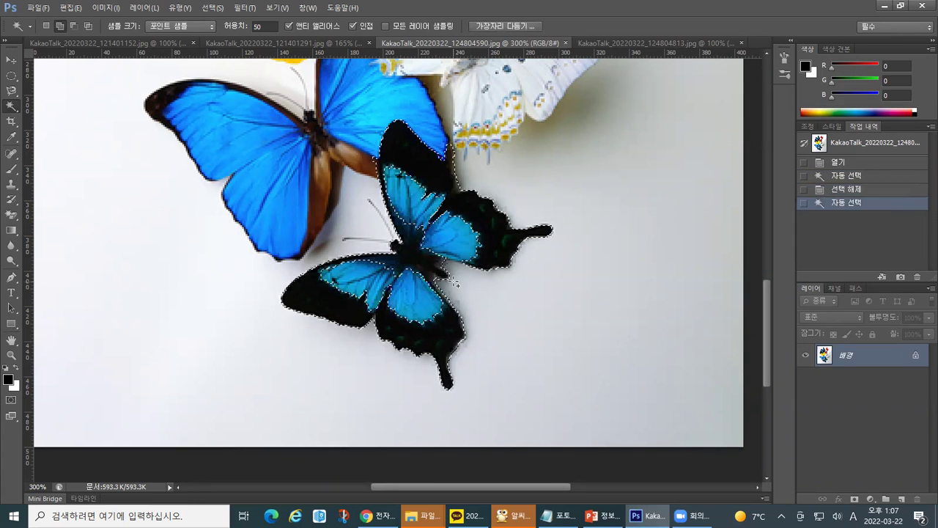
left_click(495, 244)
left_click(540, 232)
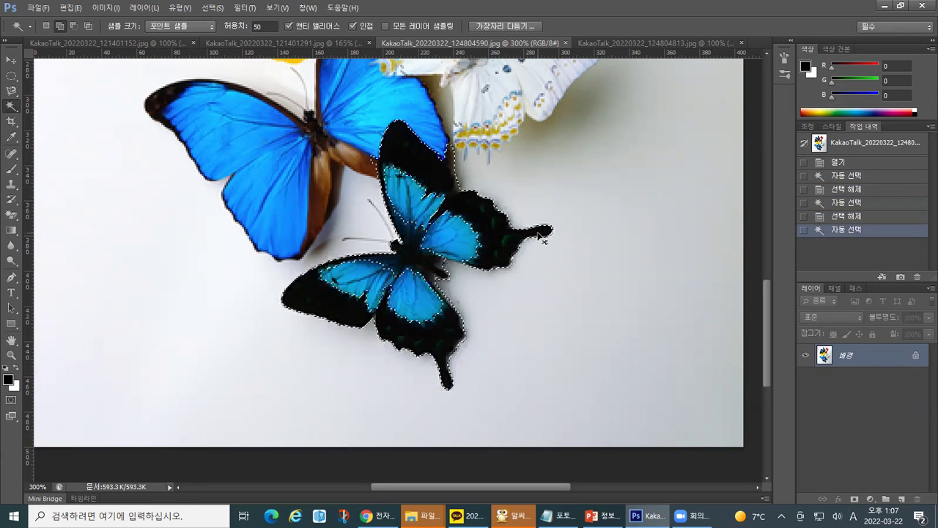
key("ctrl+d")
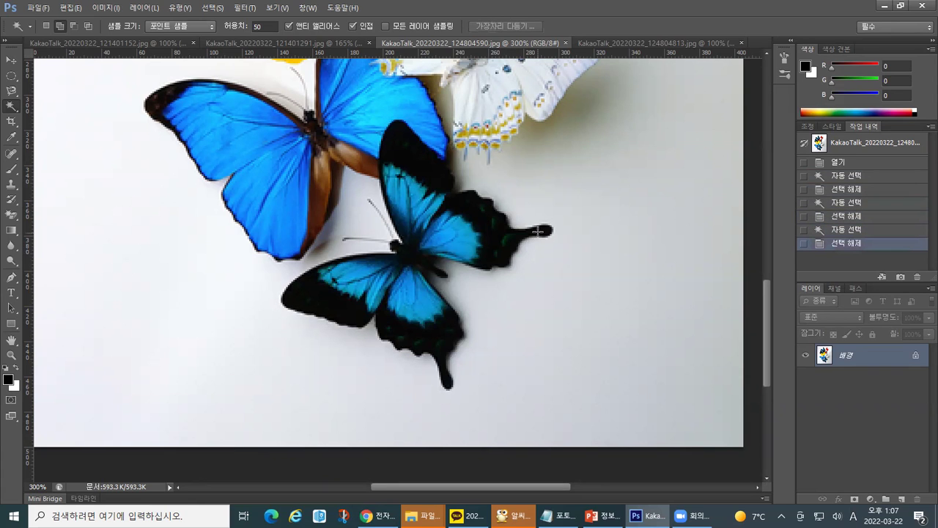
Select the black wing areas at tolerance 30, try cutting them out, undo the cut and deselect.
left_click(267, 27)
type("30")
key("Return")
left_click(496, 221)
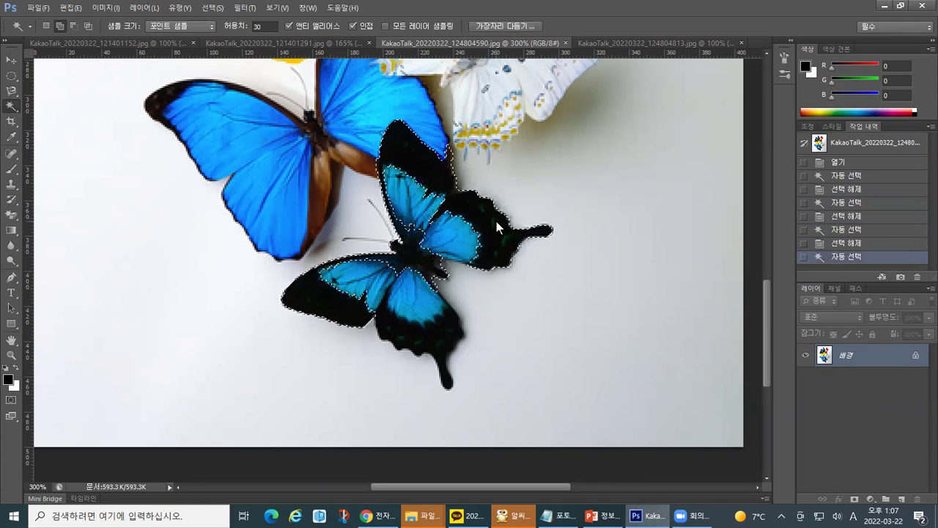
key("ctrl+x")
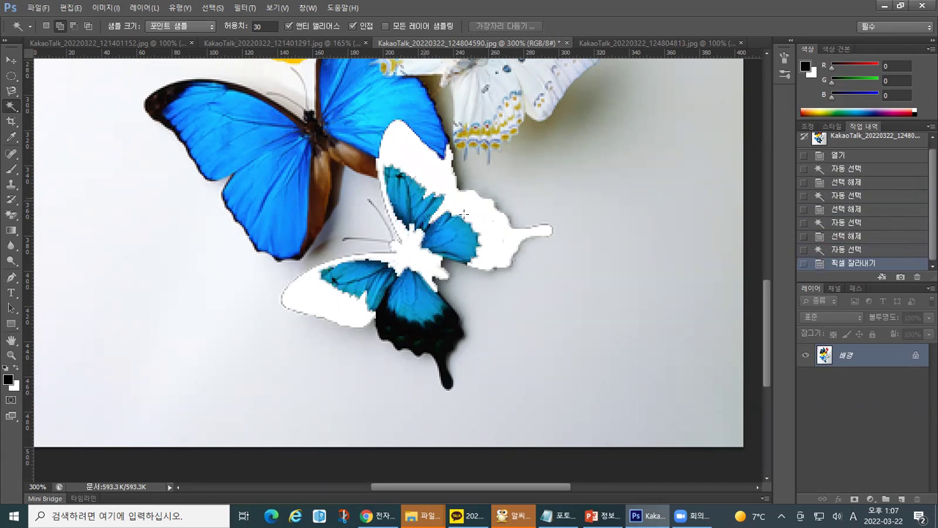
key("ctrl+z")
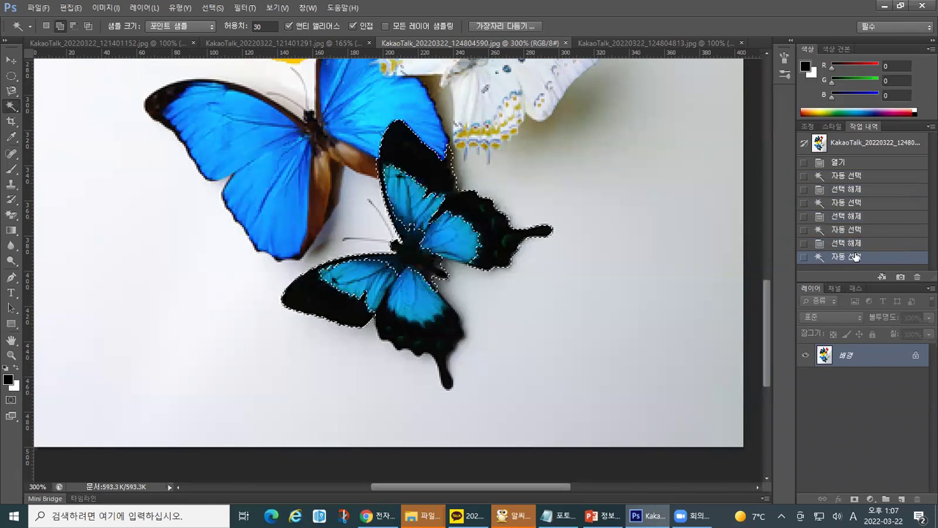
key("ctrl+d")
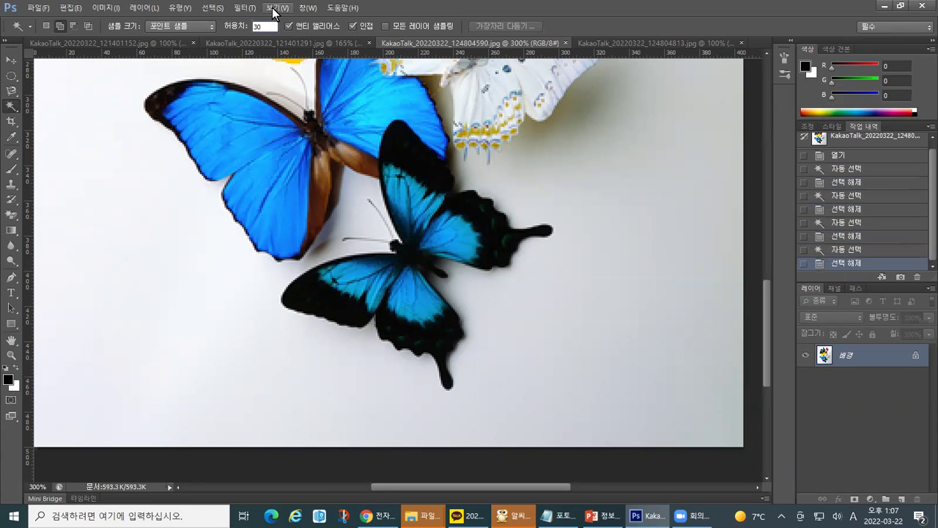
Set the Magic Wand tolerance to 80 and select the butterfly's black area from its upper-right wing.
type("80")
key("Return")
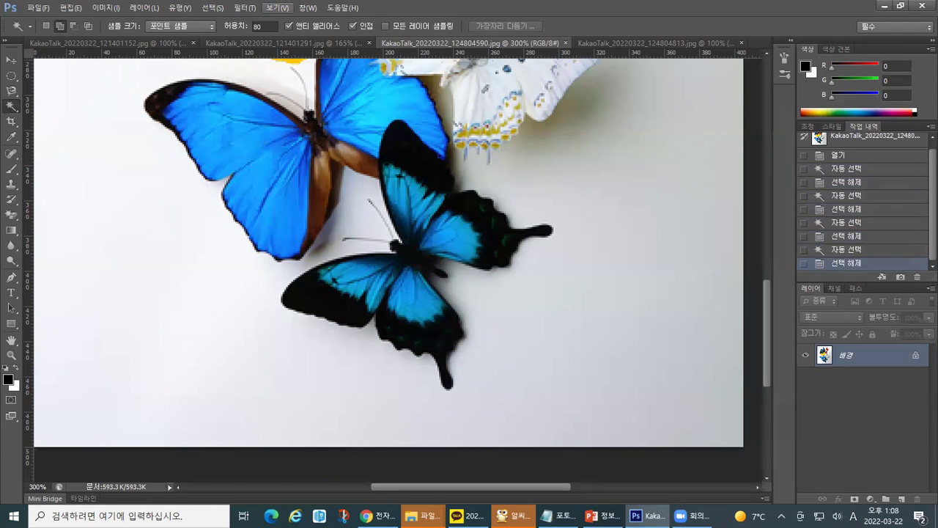
left_click(478, 204)
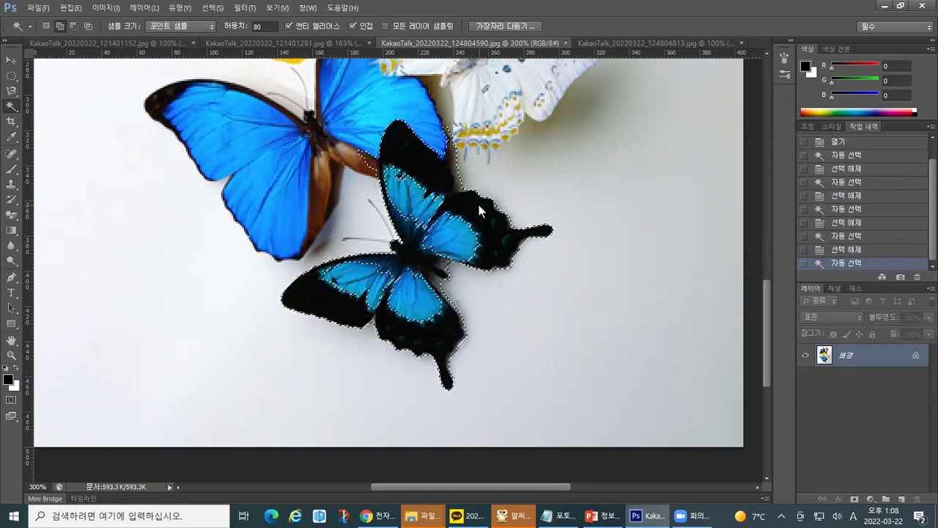
Reduce the tolerance to 20, reselect the black wing areas from scratch and clear that selection.
left_click(264, 26)
type("20")
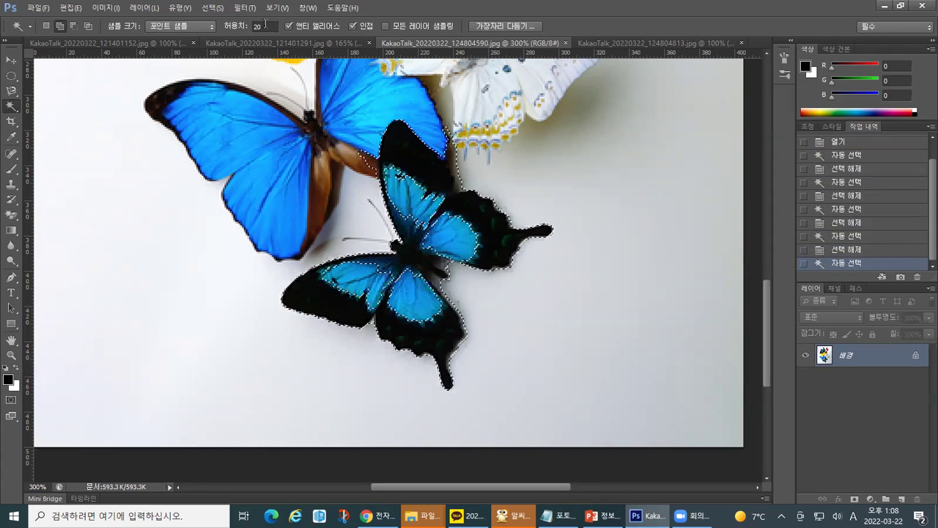
left_click(491, 218)
left_click(491, 217)
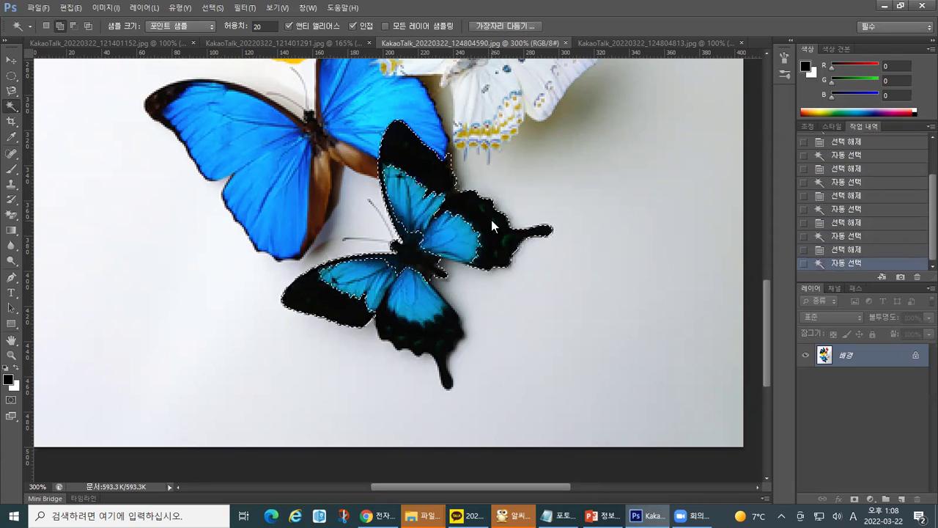
key("ctrl+d")
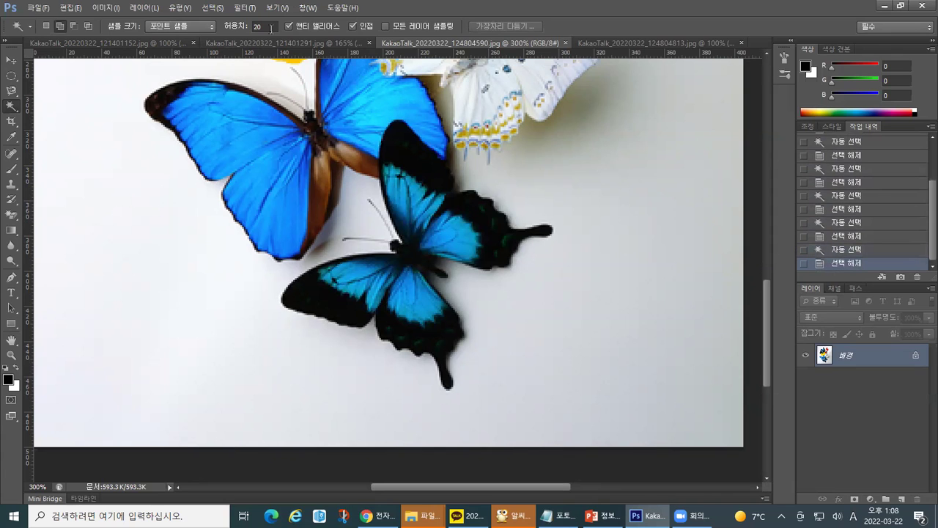
Set the Magic Wand tolerance to 40 and select the black wing areas of the lowest butterfly.
left_click(268, 28)
type("40")
key("Return")
left_click(513, 220)
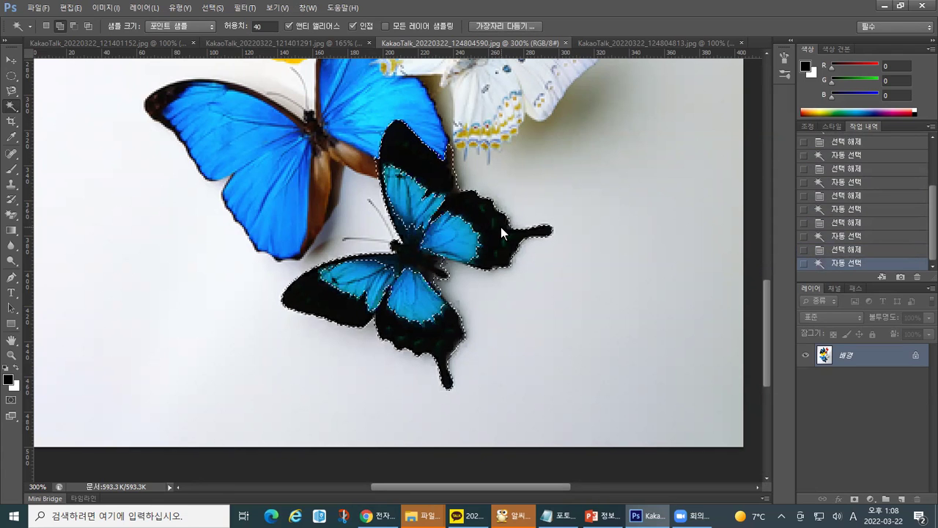
Set the Magic Wand tolerance to 15, keeping the current butterfly selection active.
left_click(267, 28)
key("BackSpace")
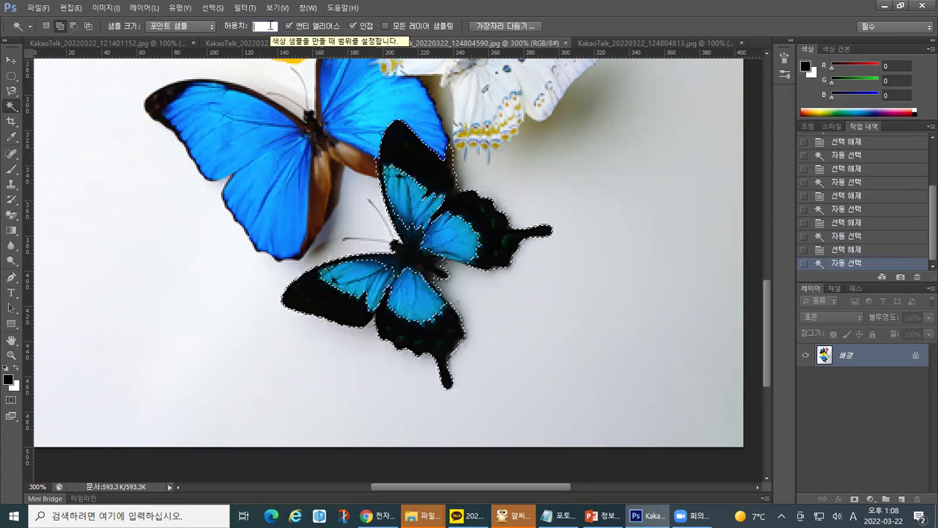
type("15")
key("Return")
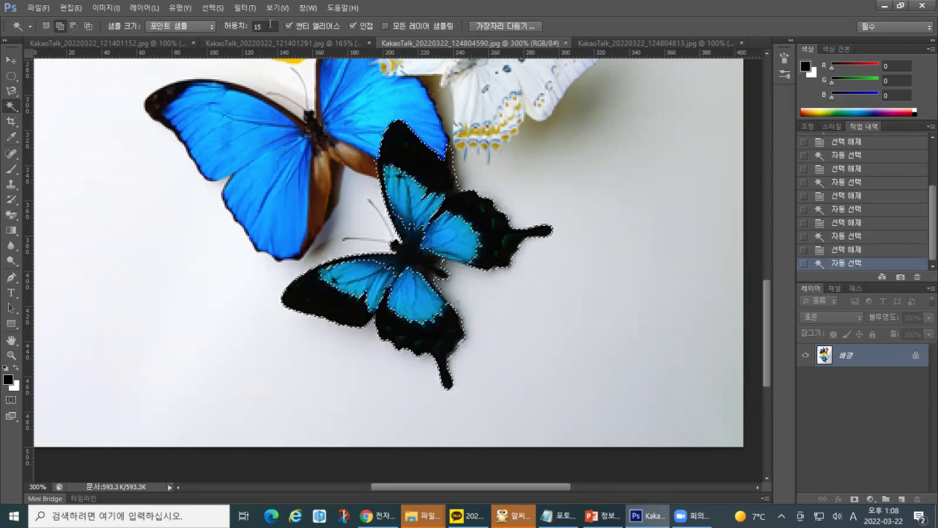
Clear the selection, try the Magic Wand at tolerance 15 on the butterfly's right black wing, and deselect again.
key("ctrl+d")
left_click(499, 229)
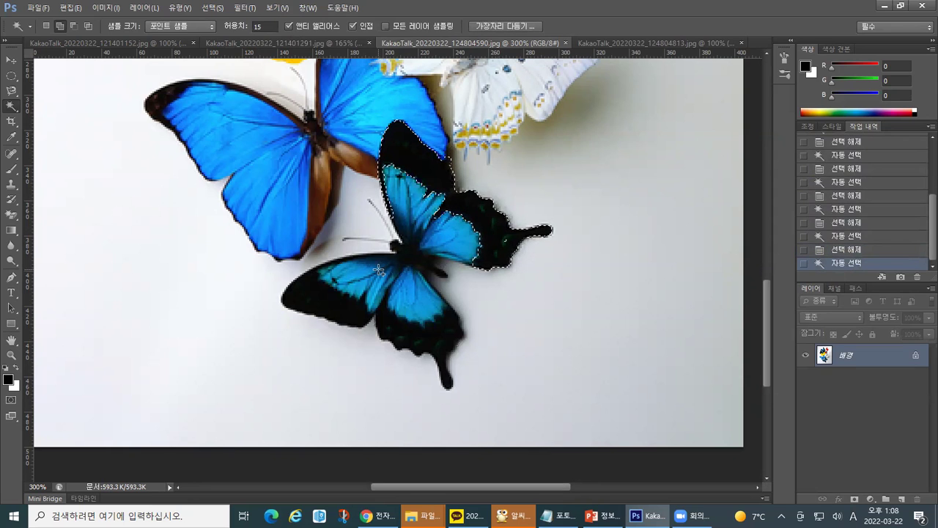
key("ctrl+d")
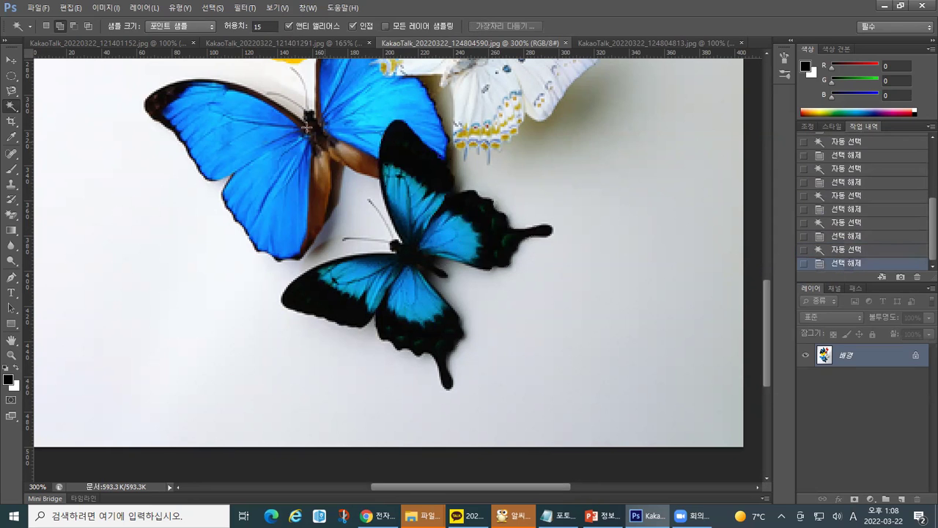
Set the Magic Wand tolerance to 45 and select the black wing areas of the lowest butterfly.
left_click(268, 29)
type("45")
left_click(438, 167)
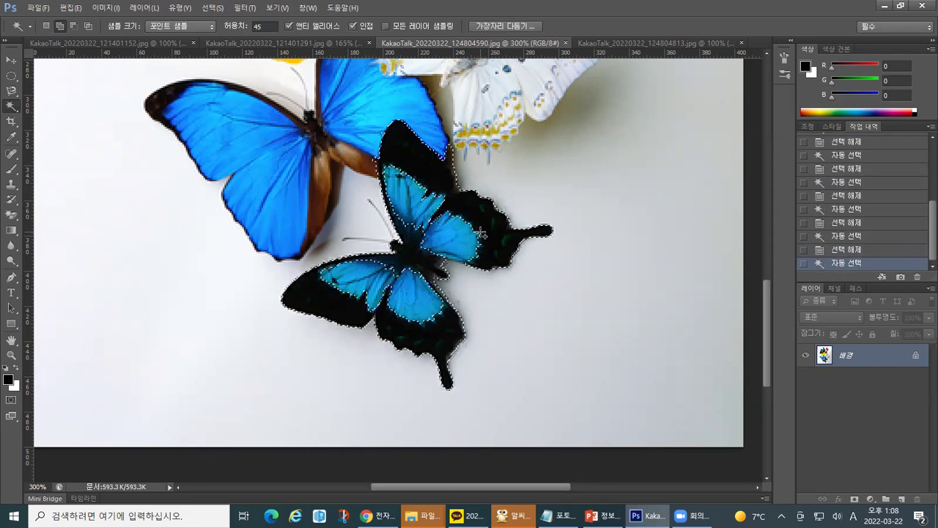
Paste copies of the selected black wing areas as new layers and revert the document to the deselected state before them.
key("z")
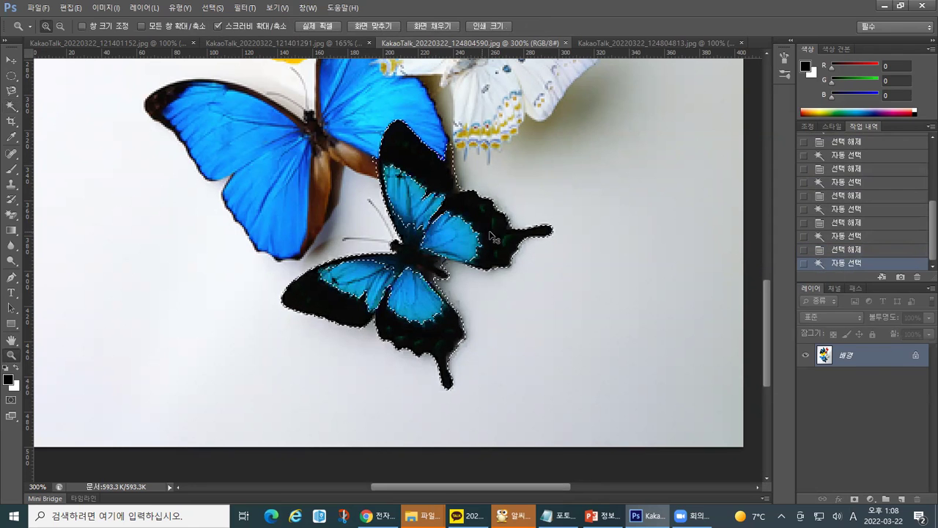
key("ctrl+c")
key("ctrl+v")
key("ctrl+v")
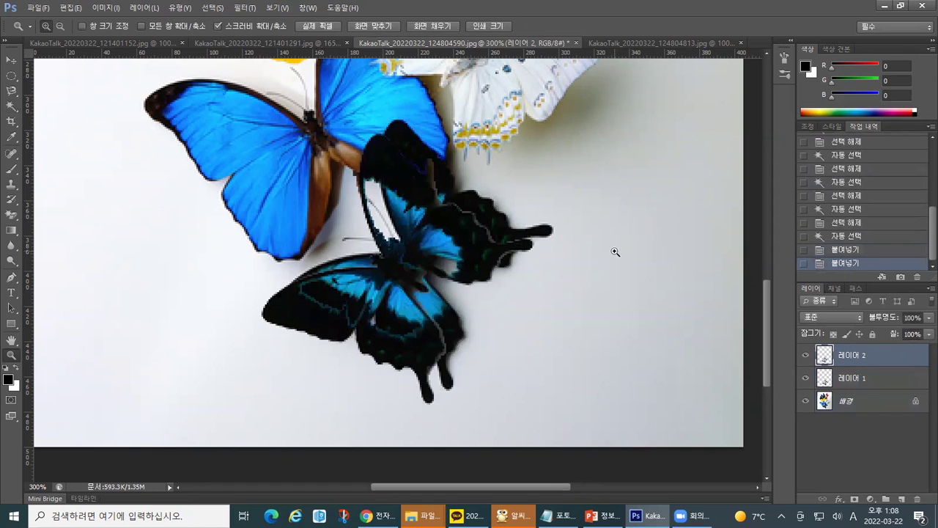
key("ctrl+z")
key("ctrl+z")
key("ctrl+z")
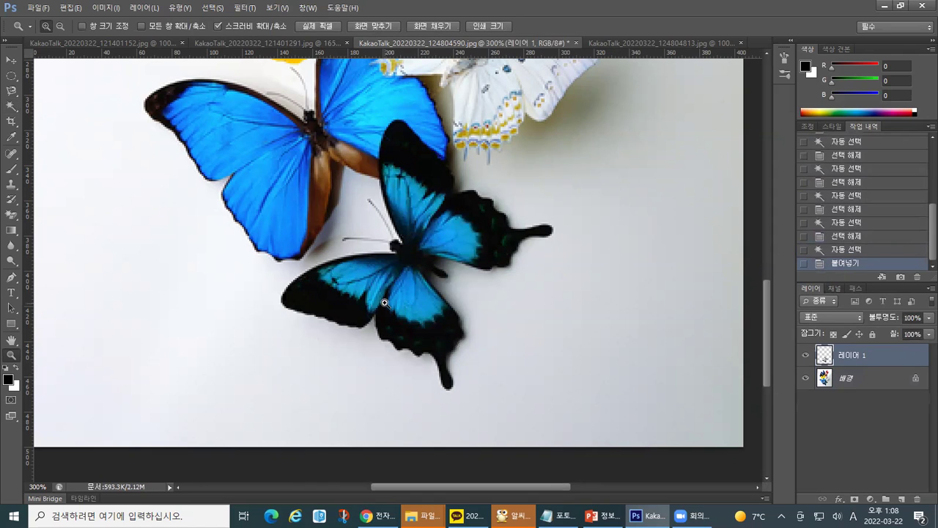
left_click(854, 238)
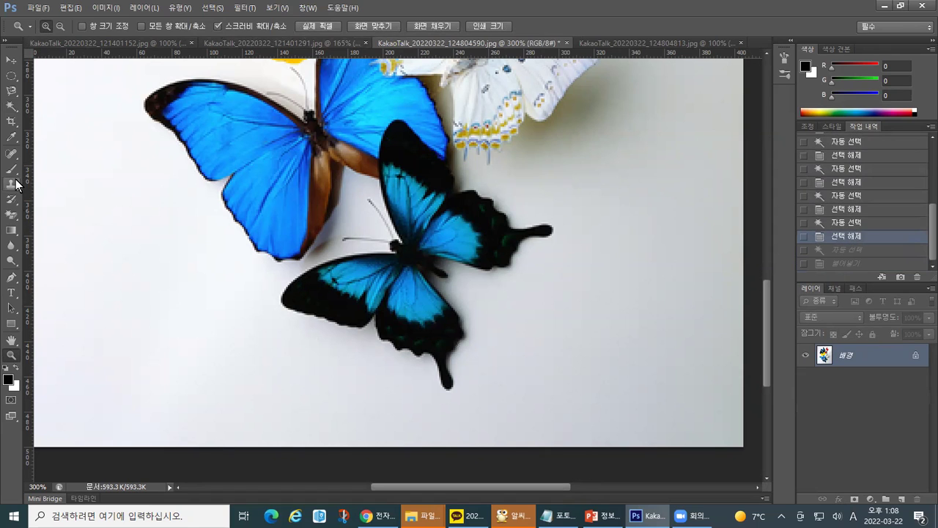
Set the Magic Wand tolerance to 50 and select the butterfly's black areas from the tip of its lower wing tail.
left_click(20, 110)
left_click(265, 26)
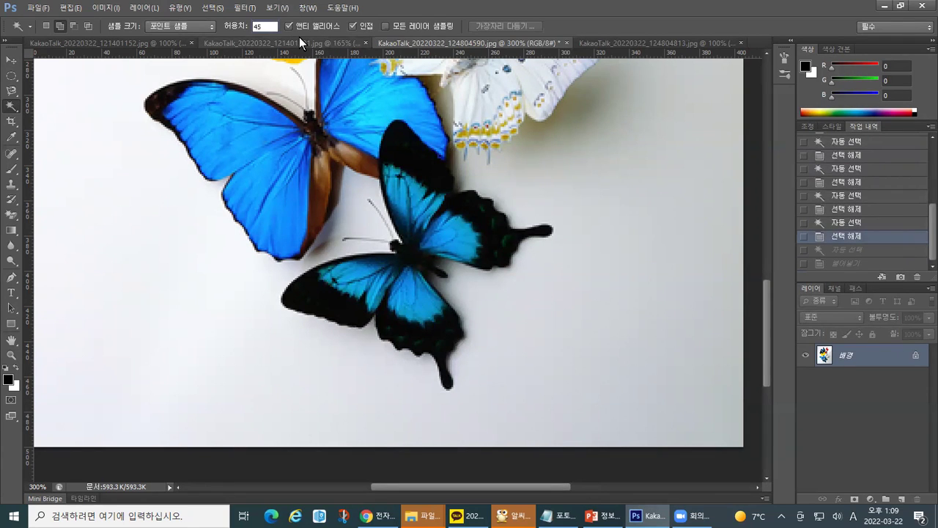
left_click(210, 28)
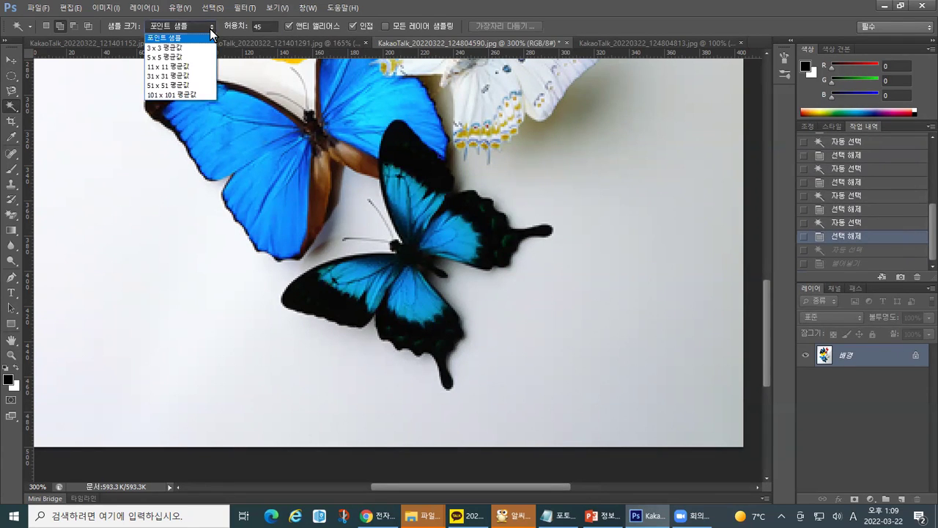
left_click(266, 26)
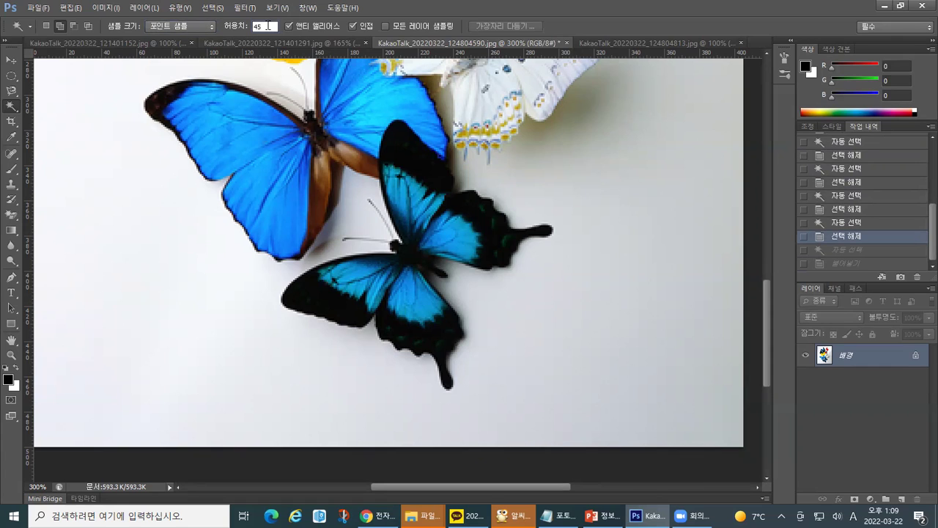
left_click(267, 26)
key("Return")
key("Return")
left_click(447, 381)
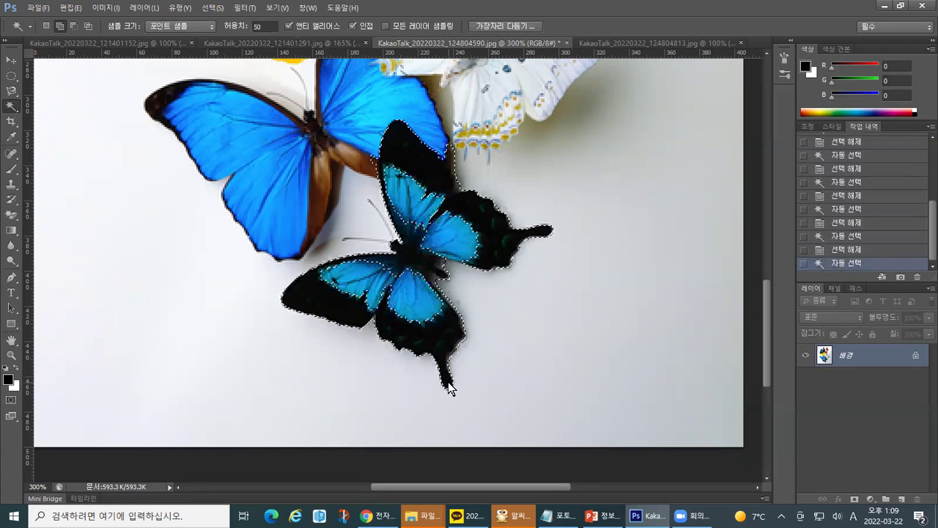
Move the selected black wing areas to the empty background on the right, and undo the move with the selection restored.
left_click(11, 58)
left_click_drag(412, 249, 605, 262)
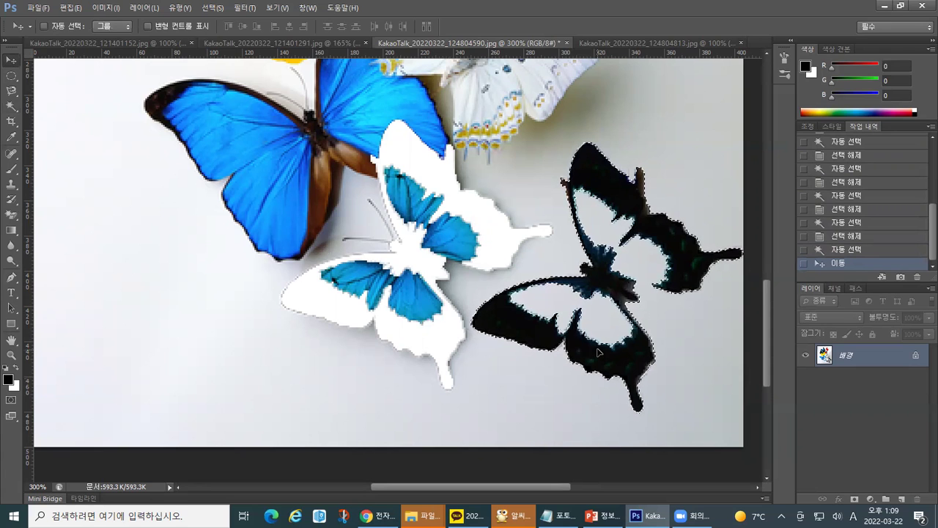
key("ctrl+z")
left_click(846, 250)
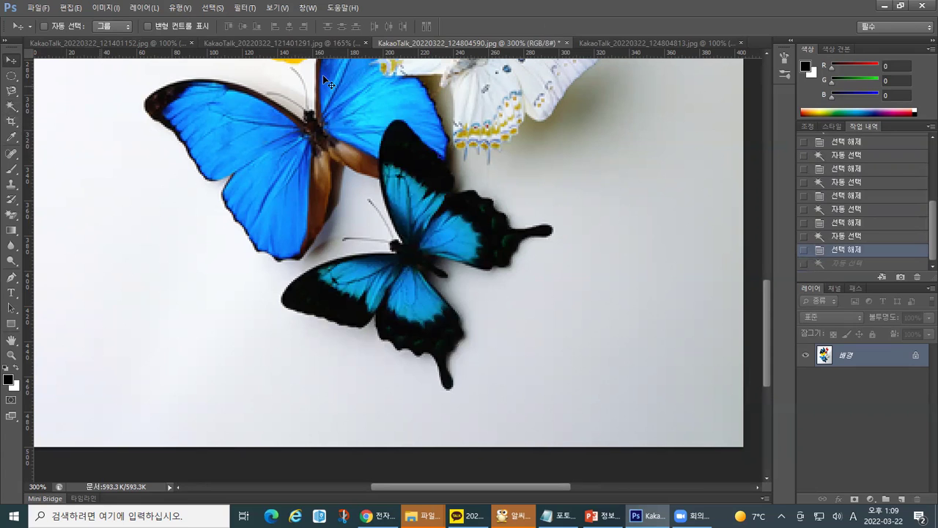
left_click(854, 263)
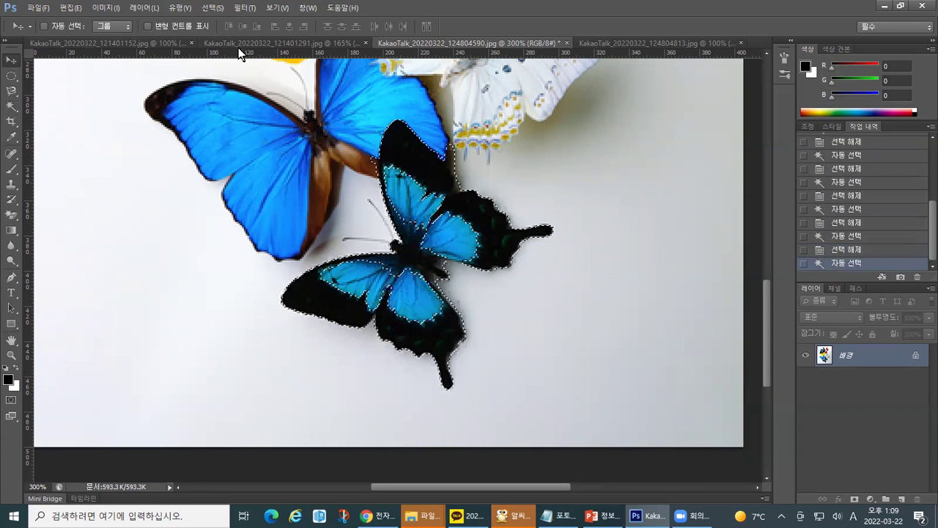
Deselect, try selecting the black wing areas with the Magic Wand at tolerance 30, and undo that selection.
key("ctrl+d")
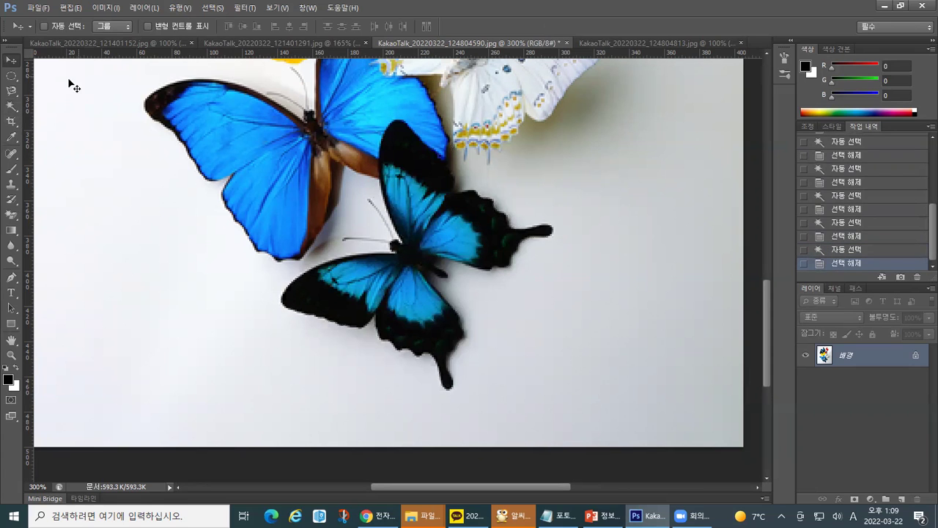
left_click(11, 106)
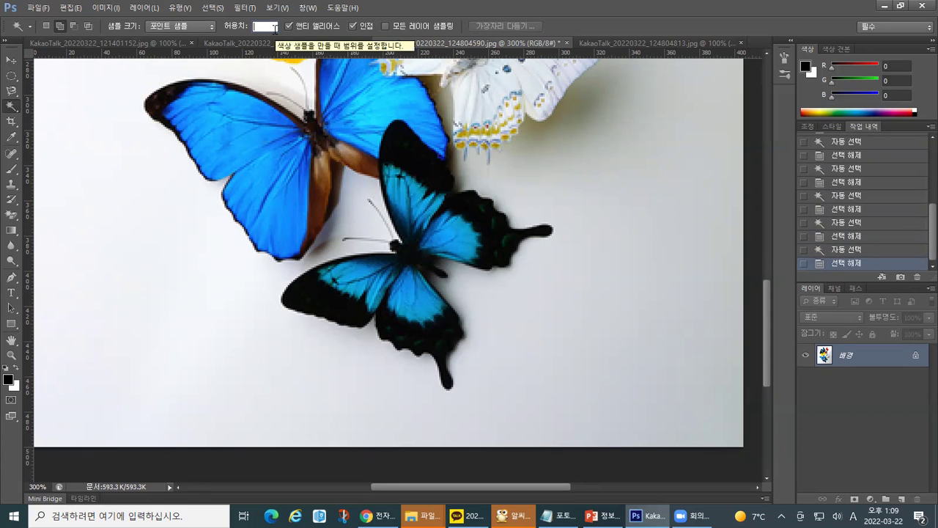
type("30")
key("Return")
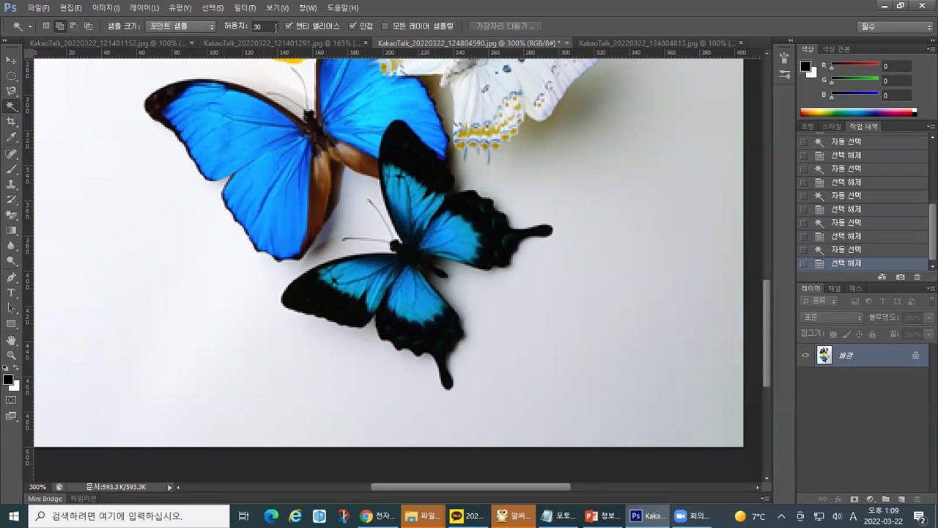
left_click(475, 214)
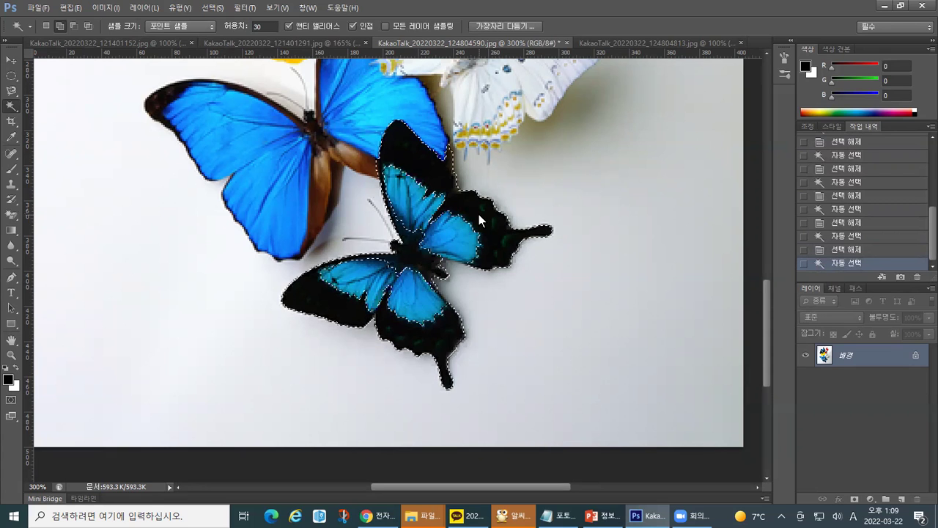
key("ctrl+z")
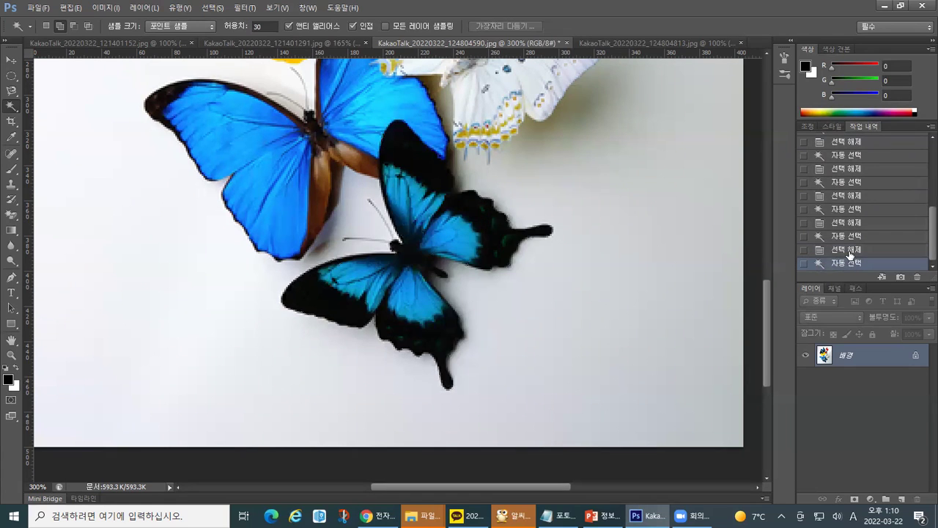
Set the Magic Wand tolerance to 32 and sample the inner edge of the butterfly's upper black wing.
left_click(261, 28)
type("32")
key("Return")
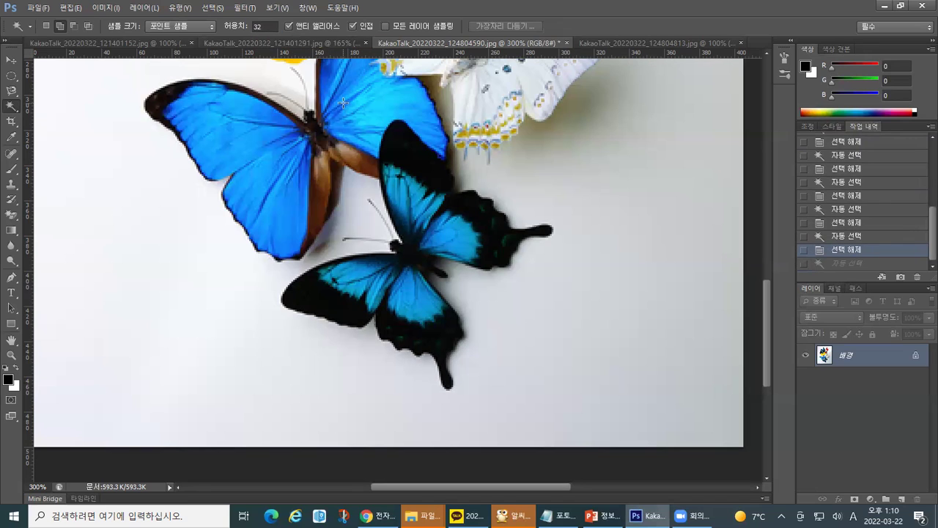
left_click(441, 192)
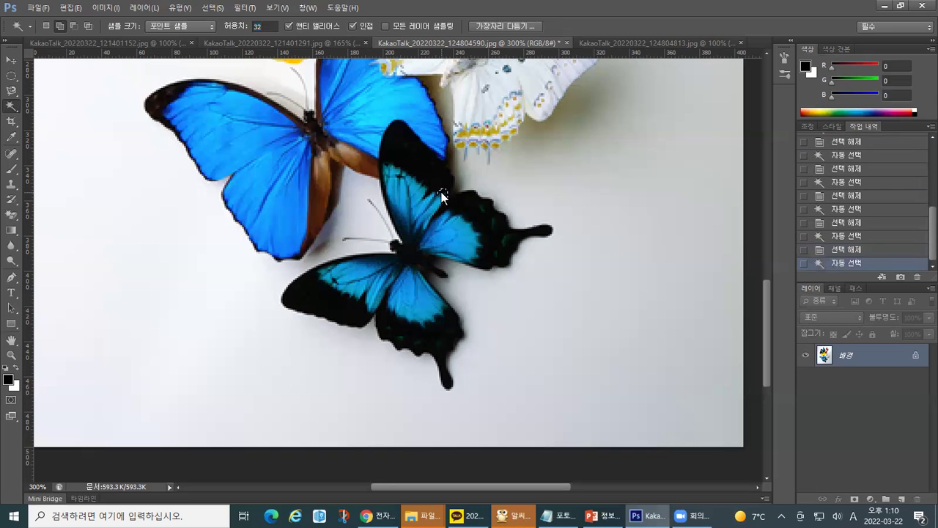
Try extending the selection with the blue patches of the butterfly's right and lower wings.
left_click(451, 243, "shift")
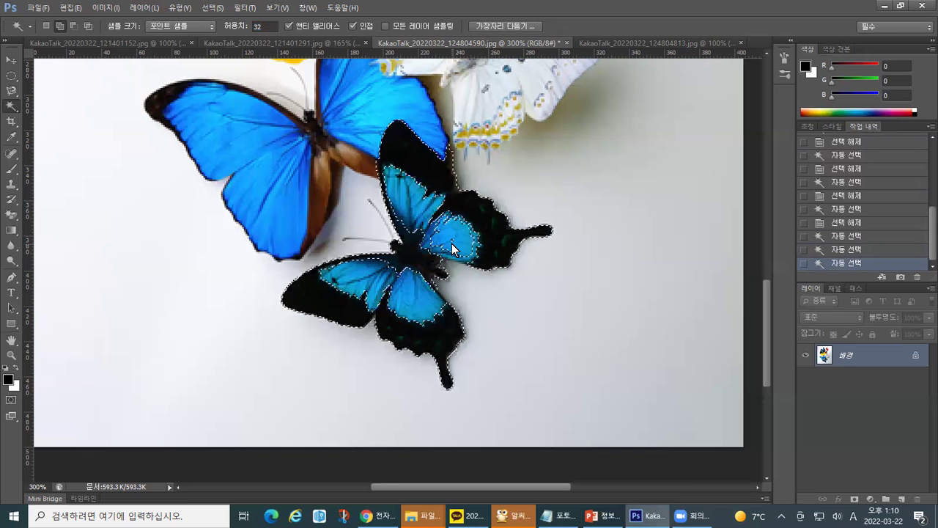
left_click(372, 280, "shift")
left_click(377, 279, "shift")
left_click(381, 282, "shift")
left_click(385, 277, "shift")
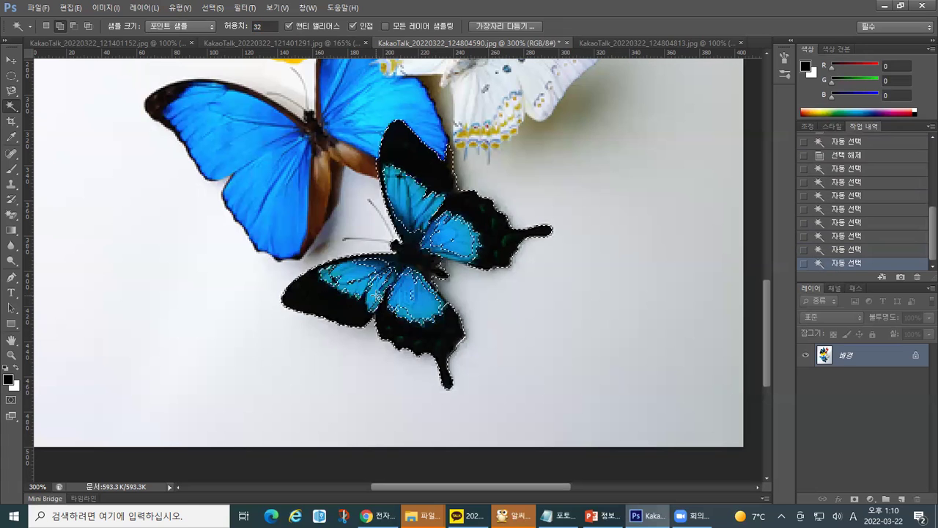
Return to the earlier deselected state and select the butterfly's black wing areas with the Magic Wand at tolerance 50.
left_click(847, 155)
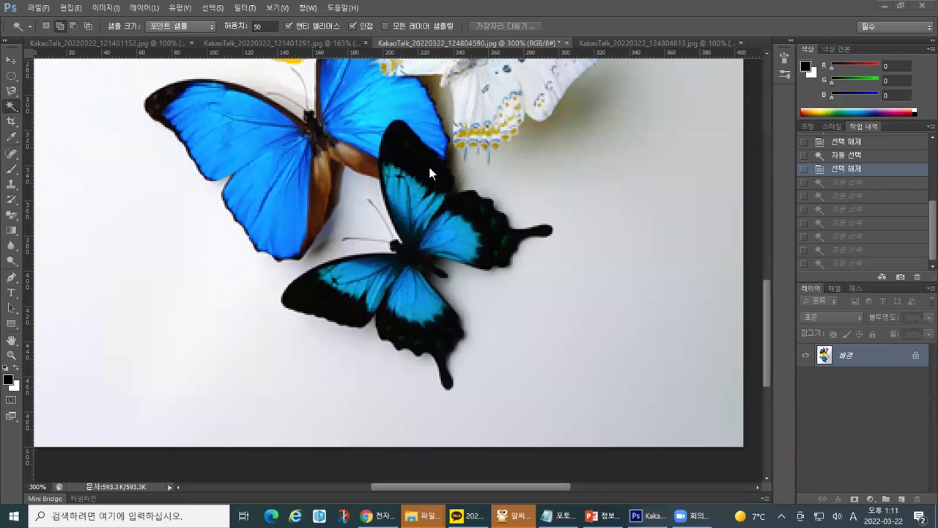
left_click(12, 106)
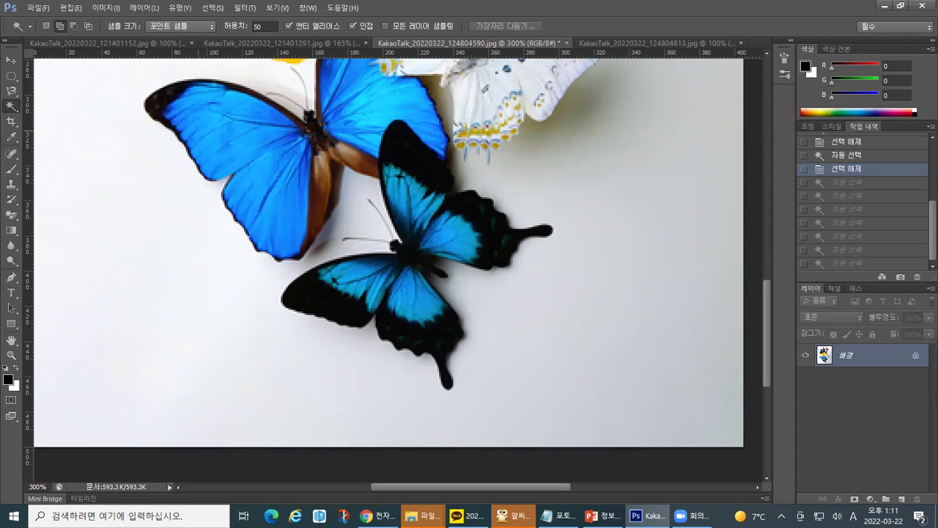
left_click(420, 158)
key("Tab")
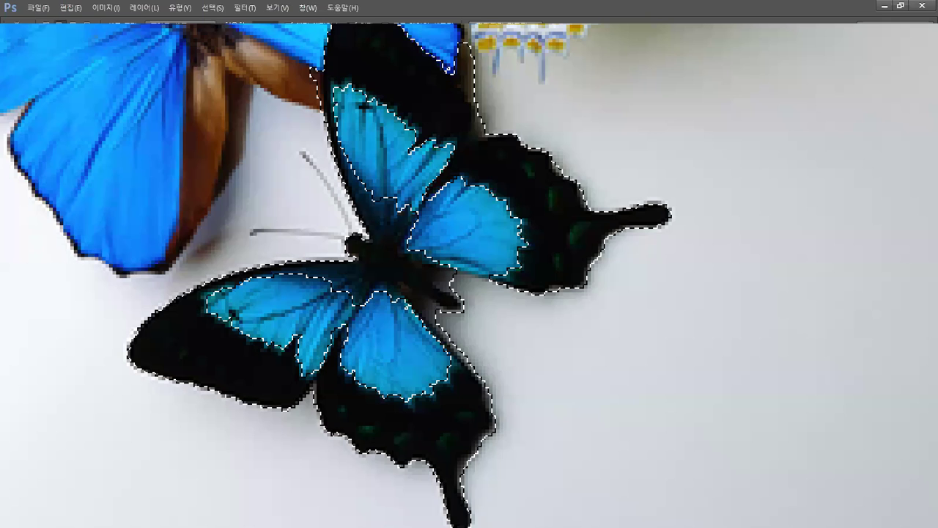
key("f")
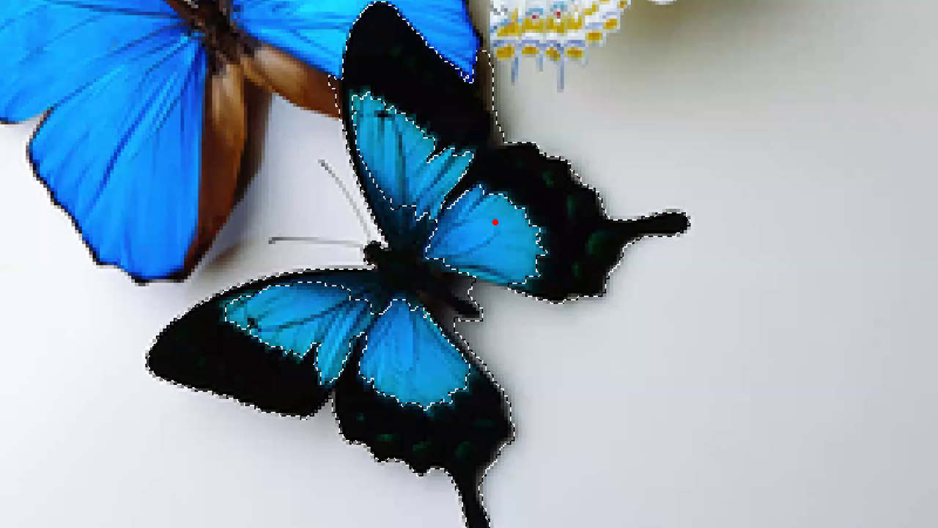
left_click_drag(364, 107, 381, 178)
left_click_drag(391, 116, 407, 204)
left_click_drag(428, 159, 440, 201)
left_click_drag(452, 160, 453, 182)
left_click_drag(446, 221, 447, 252)
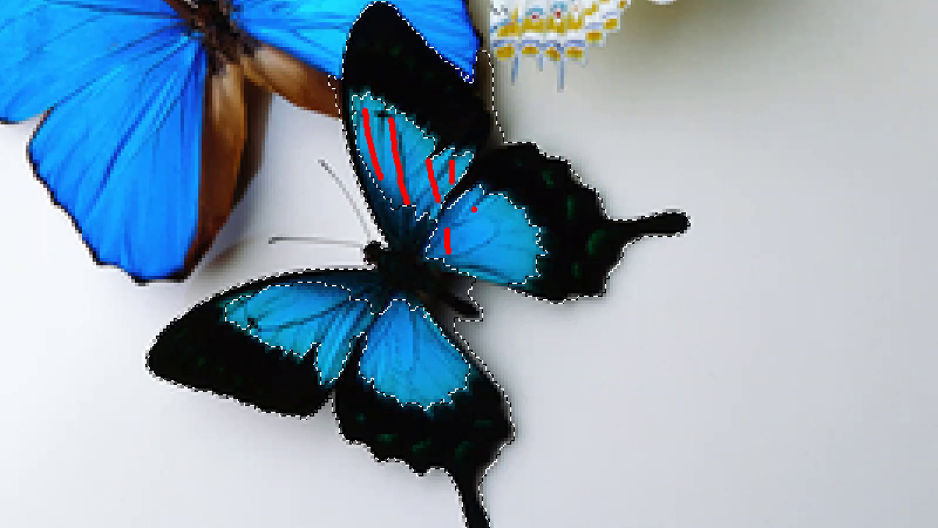
left_click_drag(475, 220, 489, 271)
left_click_drag(517, 229, 529, 260)
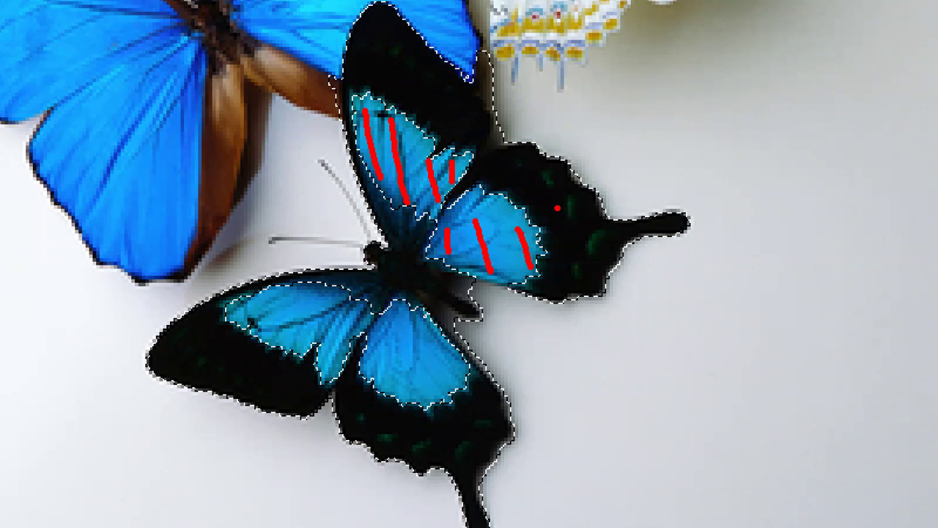
left_click_drag(398, 59, 407, 63)
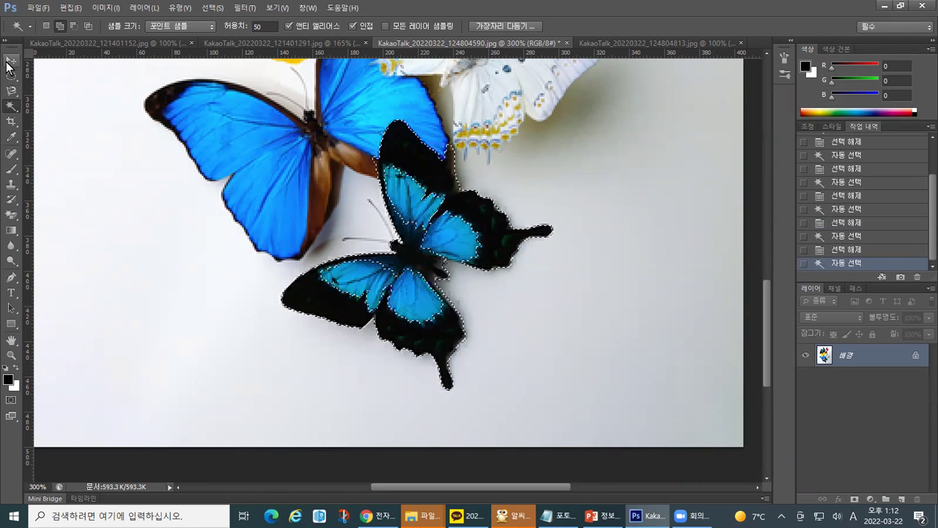
Move the selected black wing areas to the upper right, revert to the state before the move, and reactivate the Magic Wand.
key("v")
left_click_drag(380, 296, 569, 234)
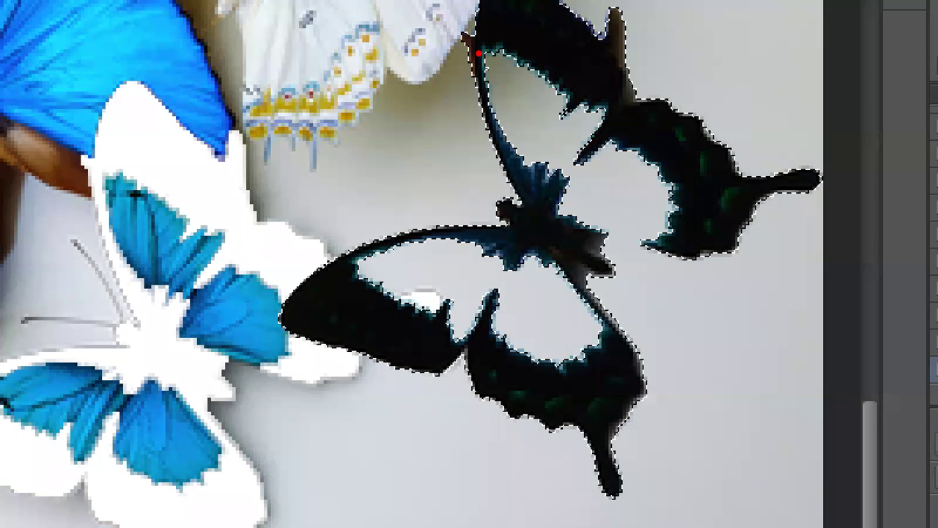
mouse_move(495, 72)
left_mouse_down()
mouse_move(517, 142)
mouse_move(550, 163)
left_mouse_up()
mouse_move(573, 138)
left_mouse_down()
mouse_move(580, 157)
mouse_move(601, 160)
left_mouse_up()
left_click_drag(618, 194, 625, 216)
left_click_drag(637, 200, 648, 230)
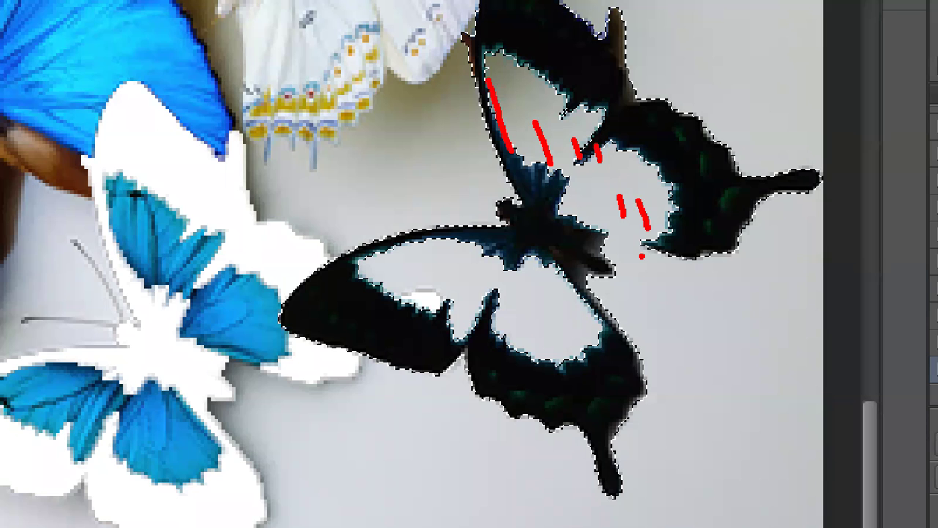
key("Escape")
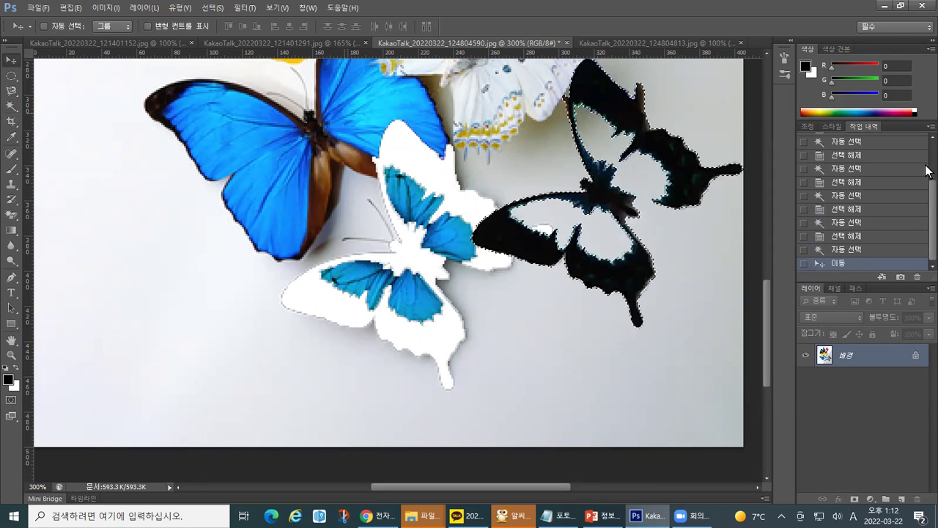
left_click(844, 249)
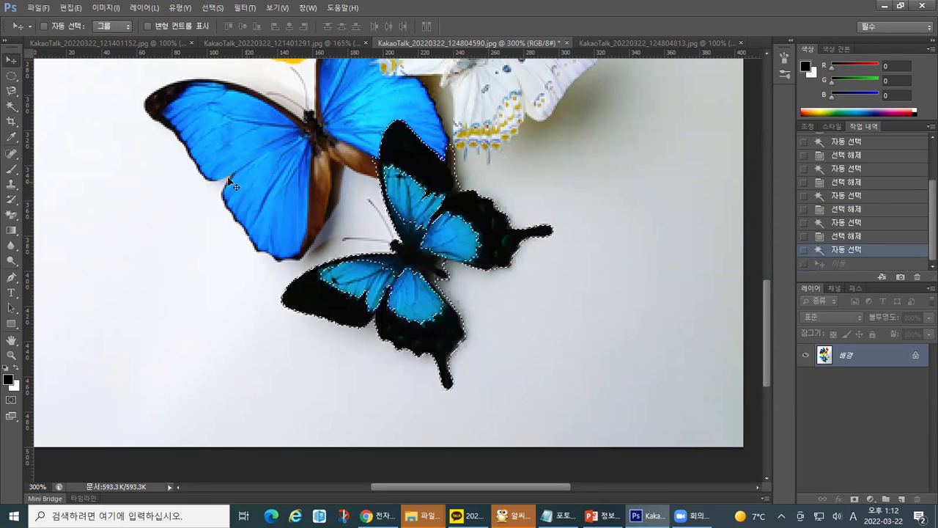
key("w")
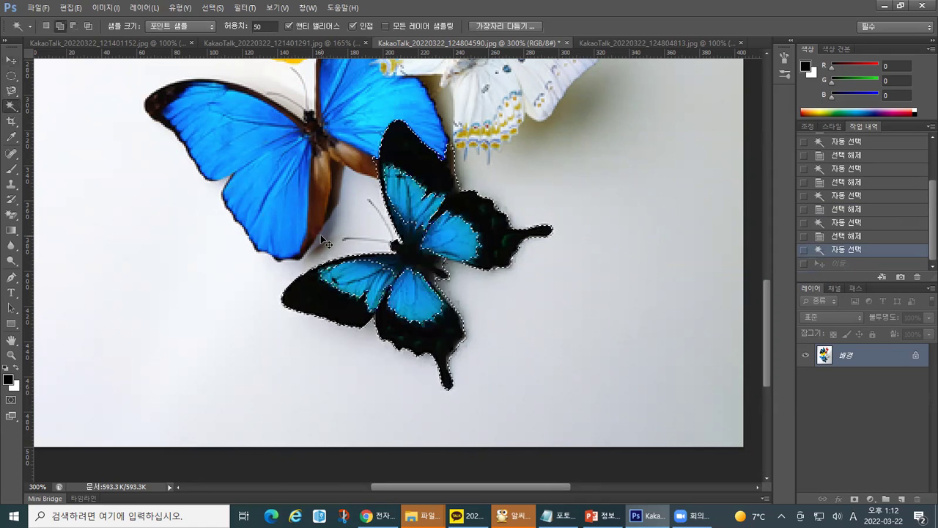
key("ctrl+1")
left_click(408, 231)
left_click_drag(369, 110, 374, 120)
left_click_drag(391, 139, 395, 155)
left_click_drag(415, 156, 440, 181)
mouse_move(429, 196)
left_mouse_down()
mouse_move(470, 220)
mouse_move(452, 235)
mouse_move(457, 253)
mouse_move(491, 253)
left_mouse_up()
left_click_drag(506, 247, 511, 256)
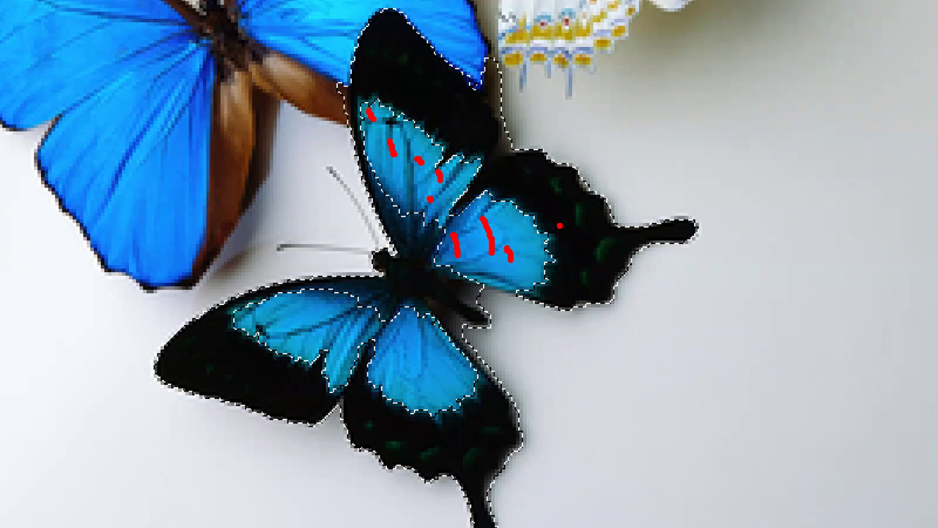
key("Escape")
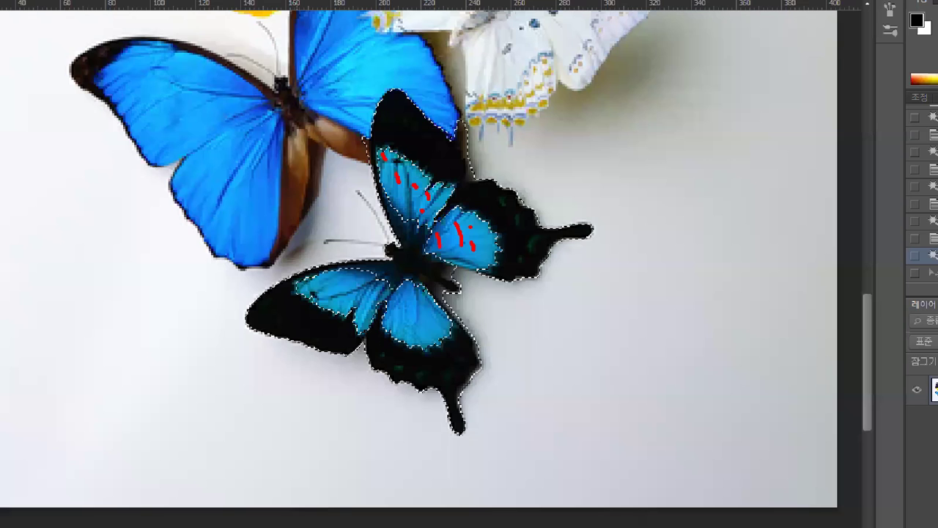
Add a first part of the upper wing's blue patch to the selection with the Magic Wand.
left_click(400, 190)
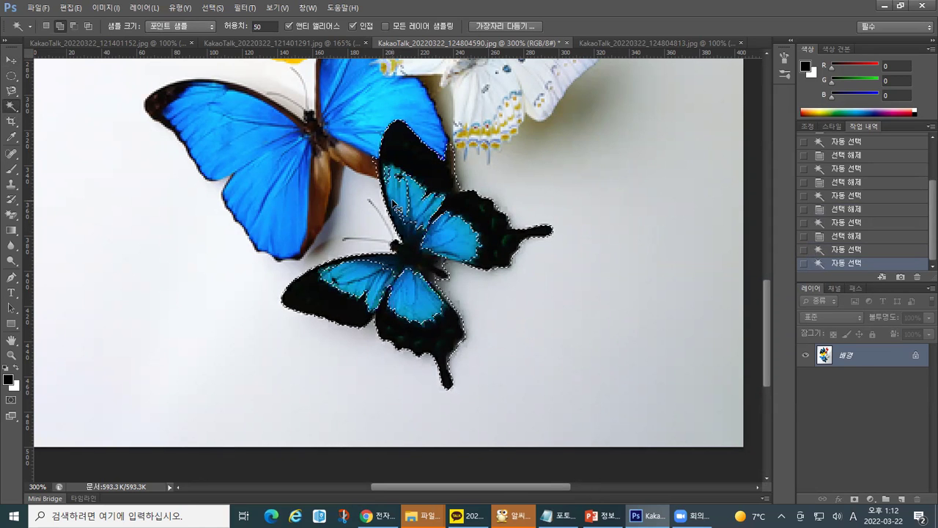
key("ctrl+1")
left_click_drag(362, 128, 393, 179)
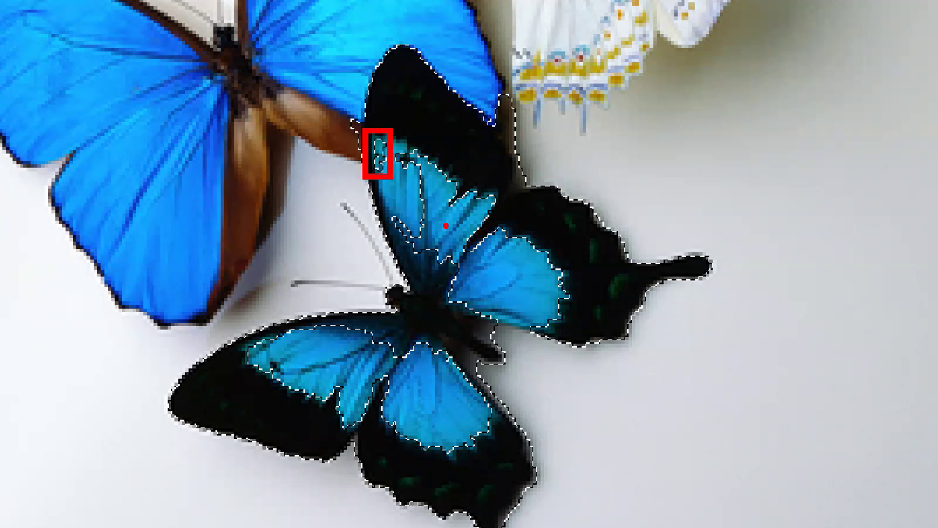
mouse_move(402, 156)
left_mouse_down()
mouse_move(444, 196)
mouse_move(479, 210)
mouse_move(416, 263)
mouse_move(423, 179)
left_mouse_up()
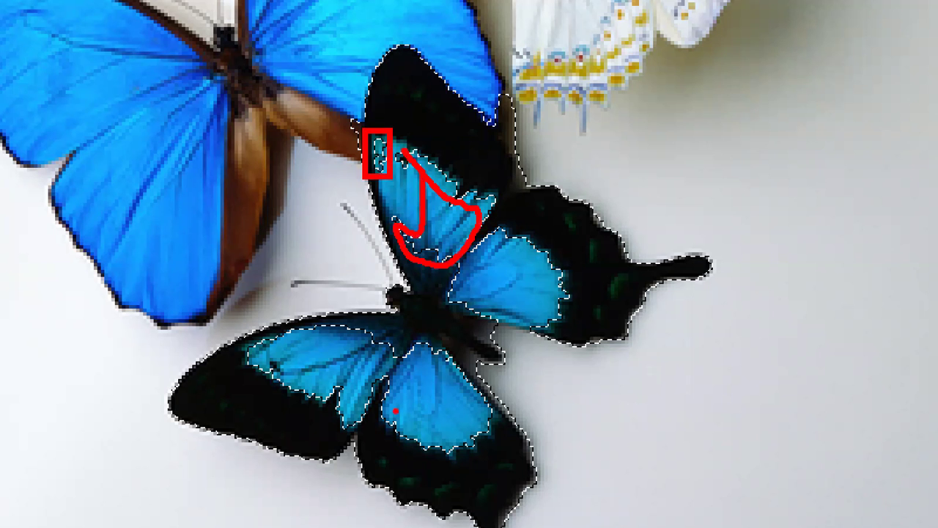
scroll(396, 411, "down", 2)
key("Escape")
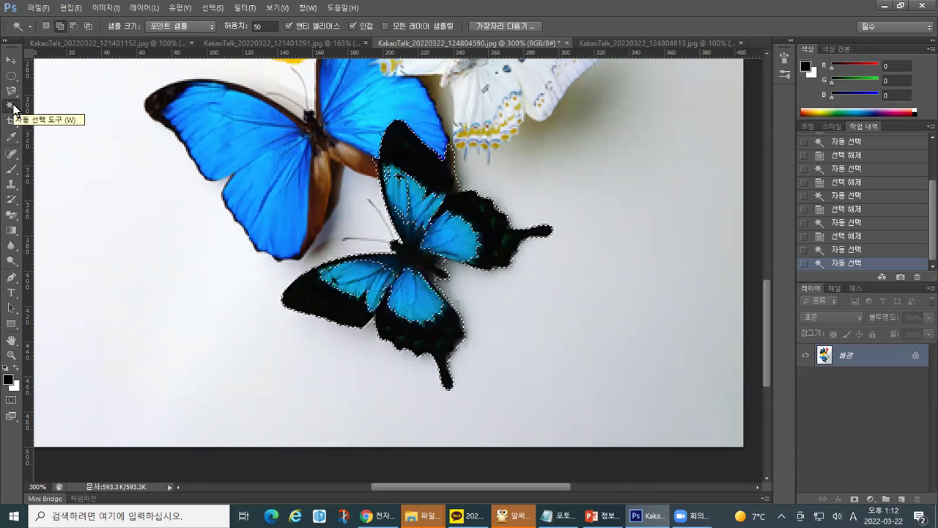
Add the remaining unselected blue areas and small gaps of the upper wing to the selection at tolerance 50.
left_click(422, 211)
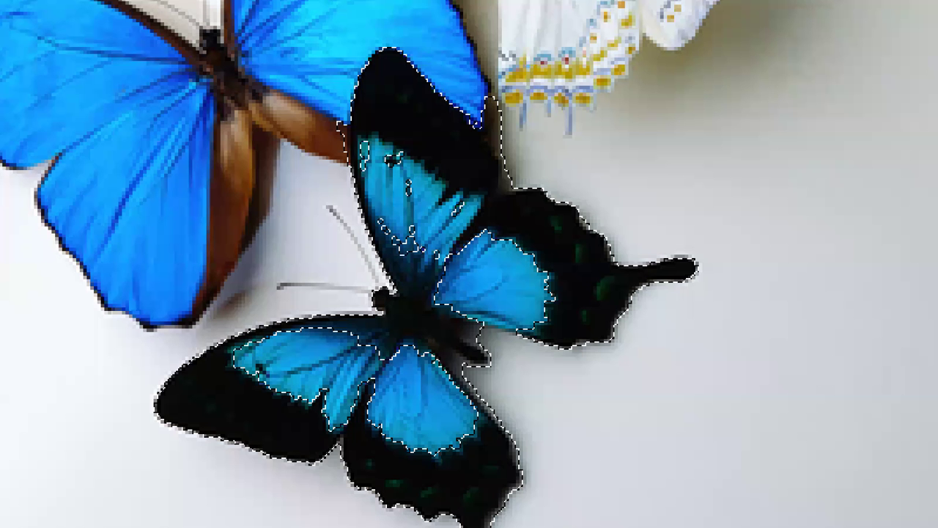
left_click(403, 185)
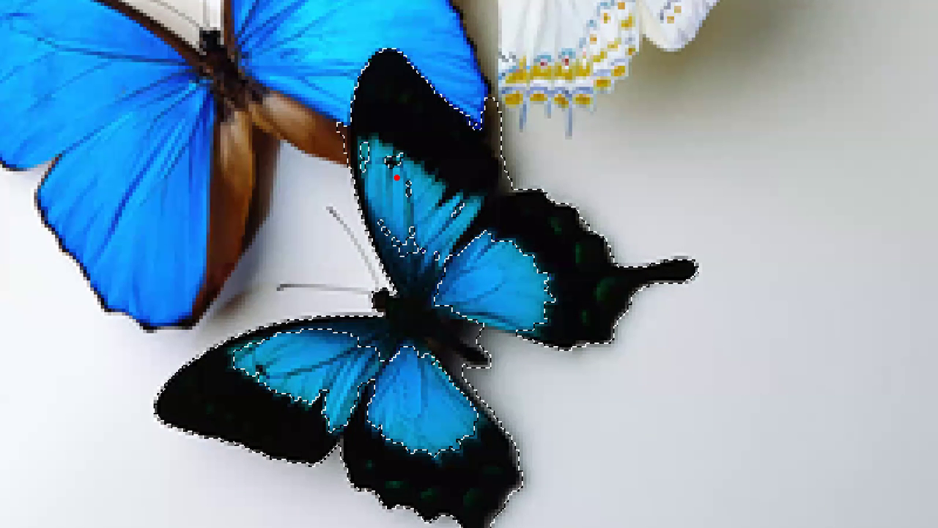
left_click(393, 159)
left_click(365, 155)
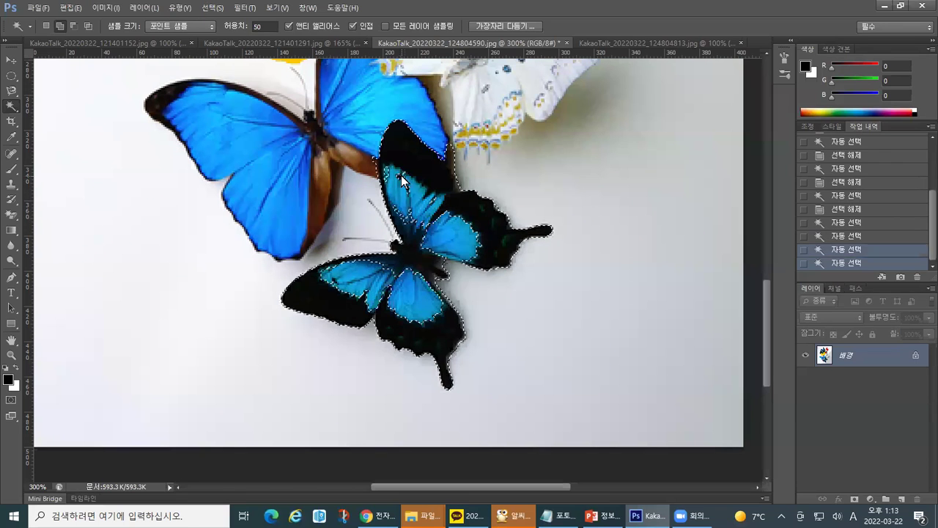
left_click(388, 175)
left_click(404, 193)
left_click(416, 207)
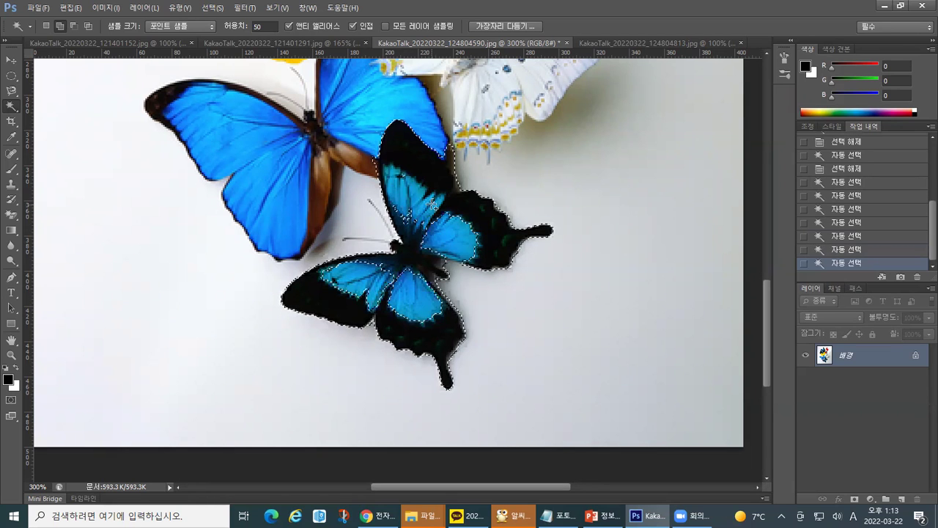
left_click(434, 199)
Extend the selection into the blue patch of the butterfly's right wing.
left_click(454, 256)
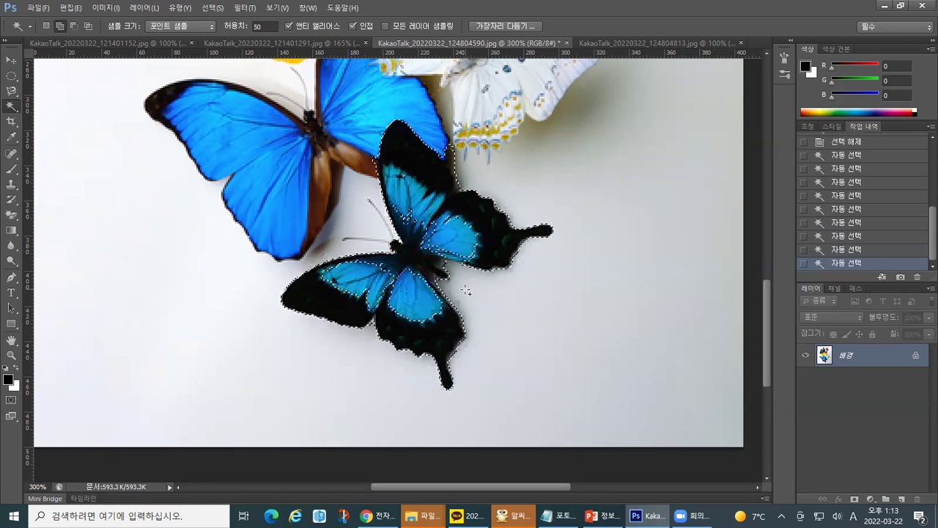
left_click(424, 243)
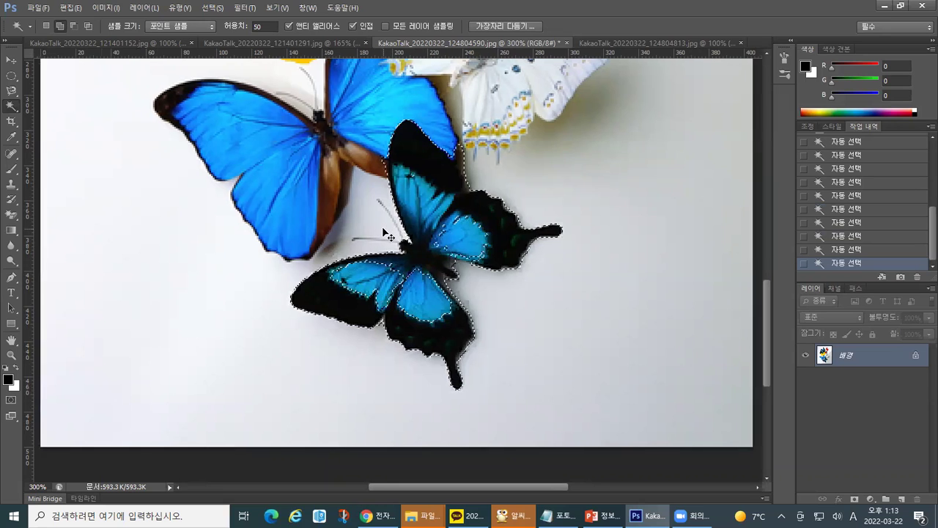
scroll(112, 283, "down", 1)
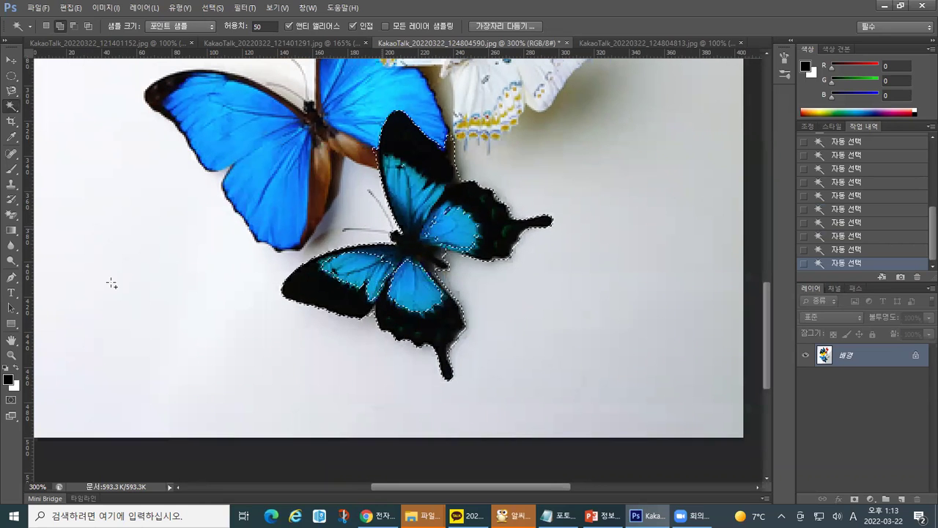
Zoom in to 600% and add the leftover blue areas of the right, left and lower wings to the Magic Wand selection.
double_click(10, 356)
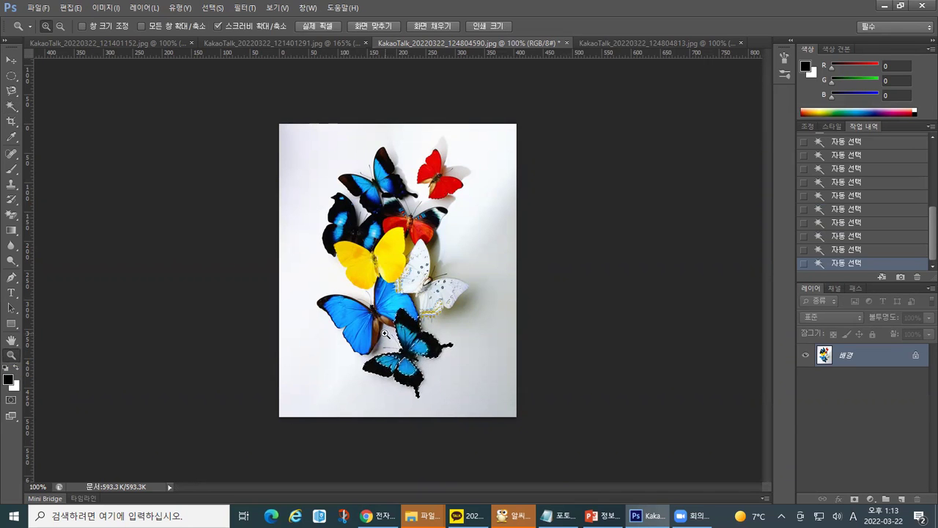
left_click_drag(388, 344, 711, 293)
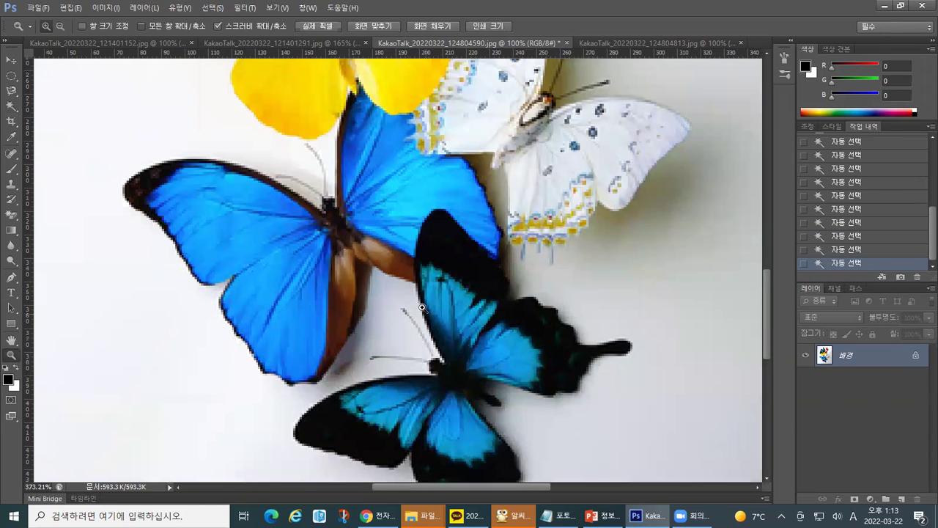
left_click_drag(763, 275, 763, 312)
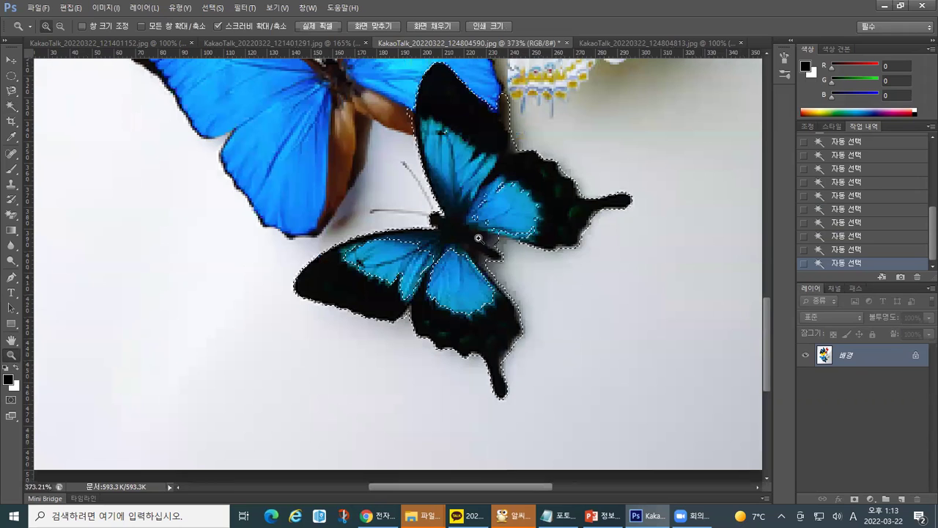
left_click(516, 208)
left_click(516, 208)
left_click(516, 208)
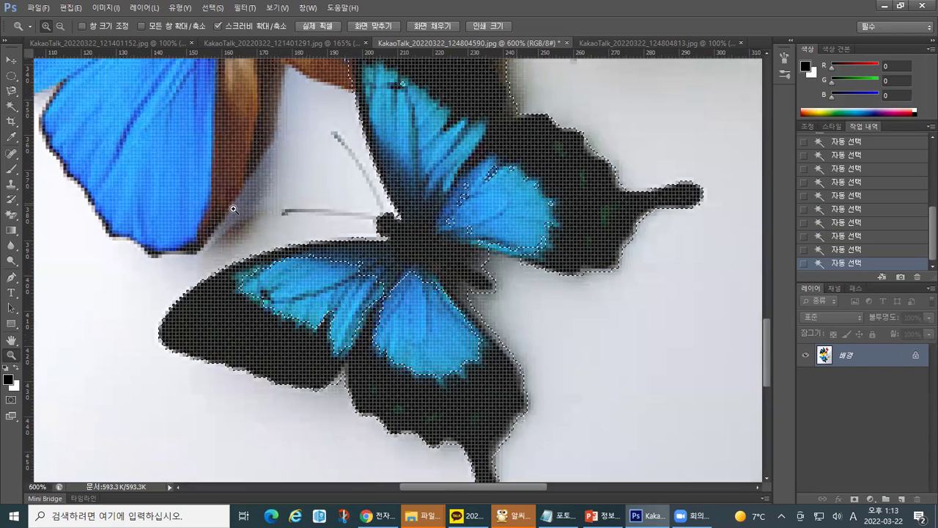
left_click(11, 106)
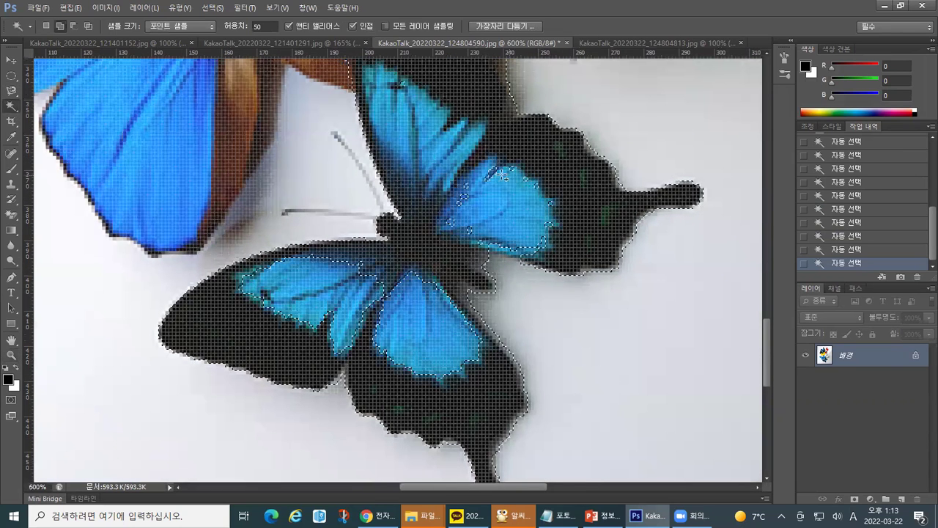
left_click(492, 173)
left_click(467, 188)
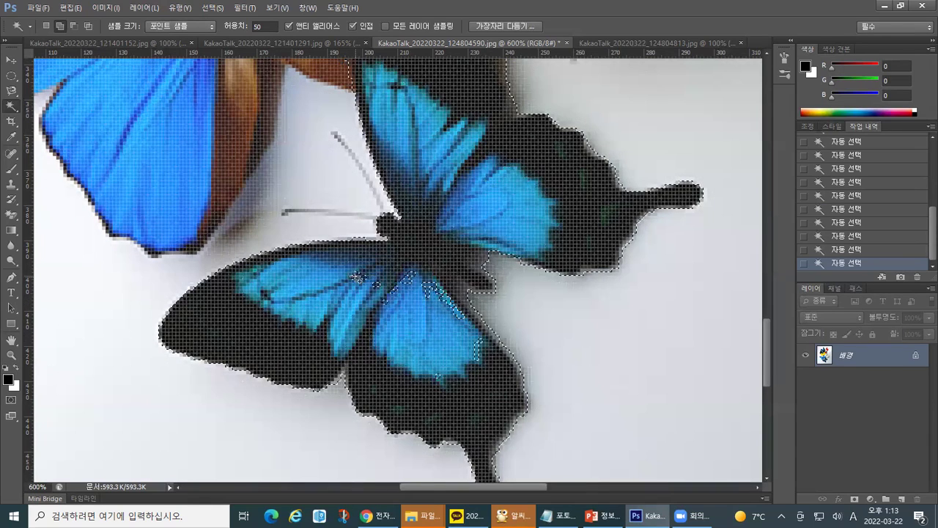
left_click(436, 293, "shift")
left_click(426, 310, "shift")
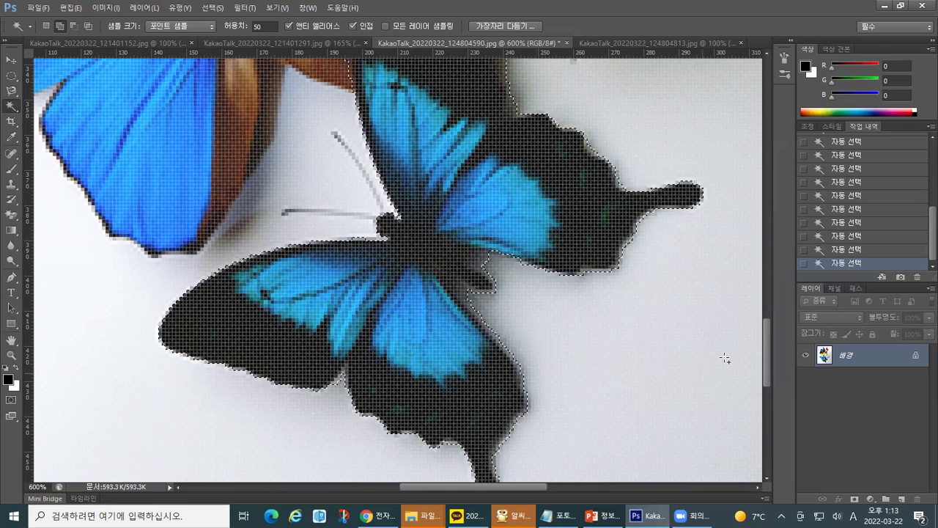
Zoom out to 400% on the selected butterfly and activate the Move tool.
left_click(11, 355)
left_click(59, 27)
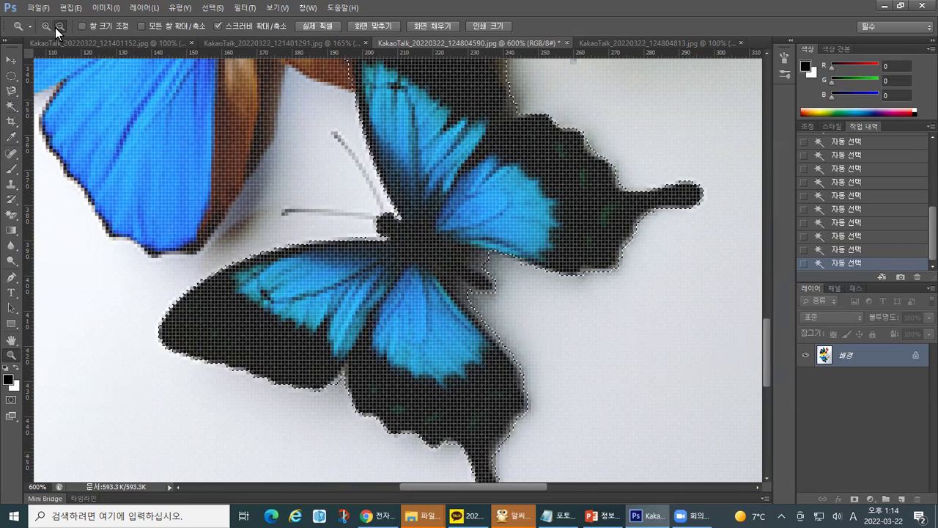
left_click(459, 274)
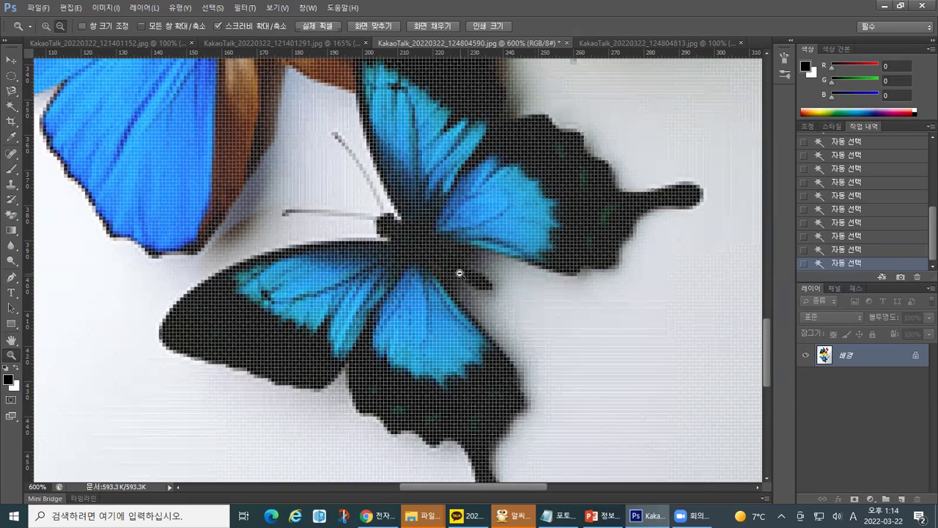
left_click(459, 273)
left_click(11, 59)
left_click_drag(463, 232, 503, 249)
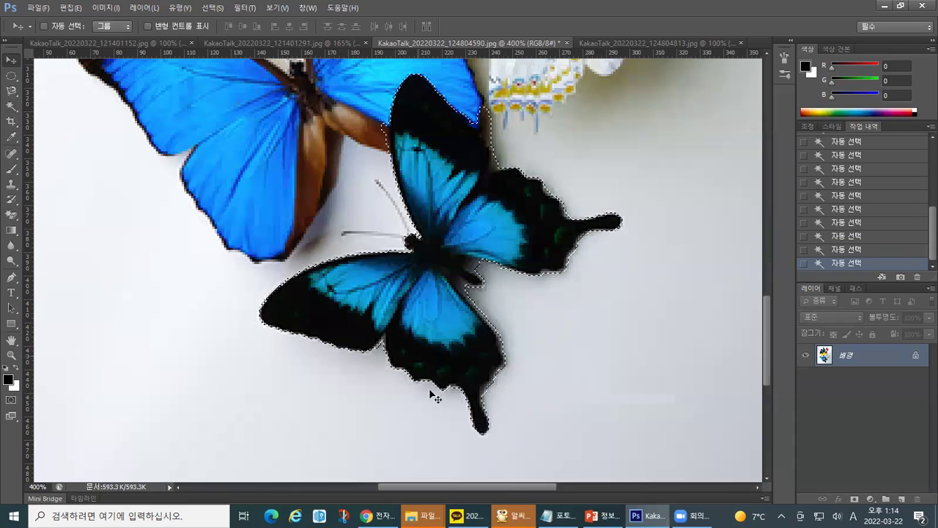
Copy the selected butterfly and paste it into the dandelion field picture KakaoTalk_20220322_124804813.jpg.
left_click(513, 516)
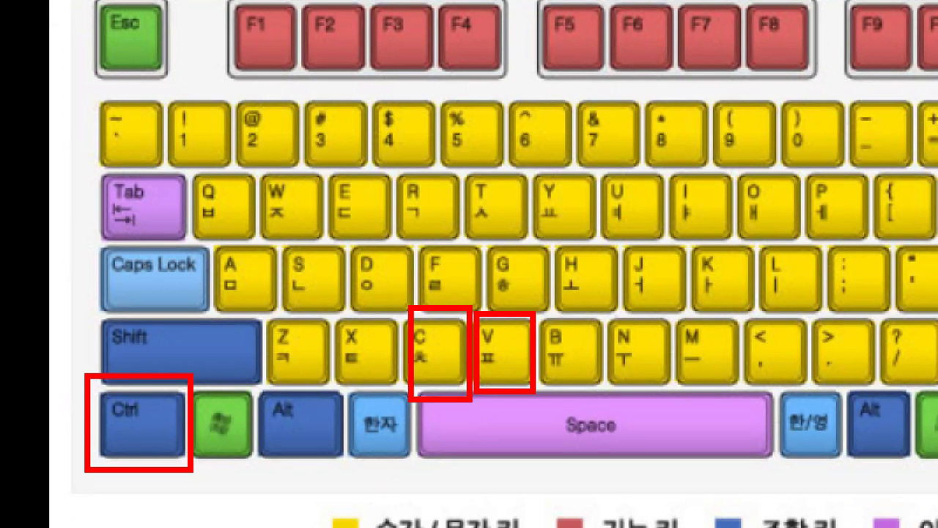
key("alt+Tab")
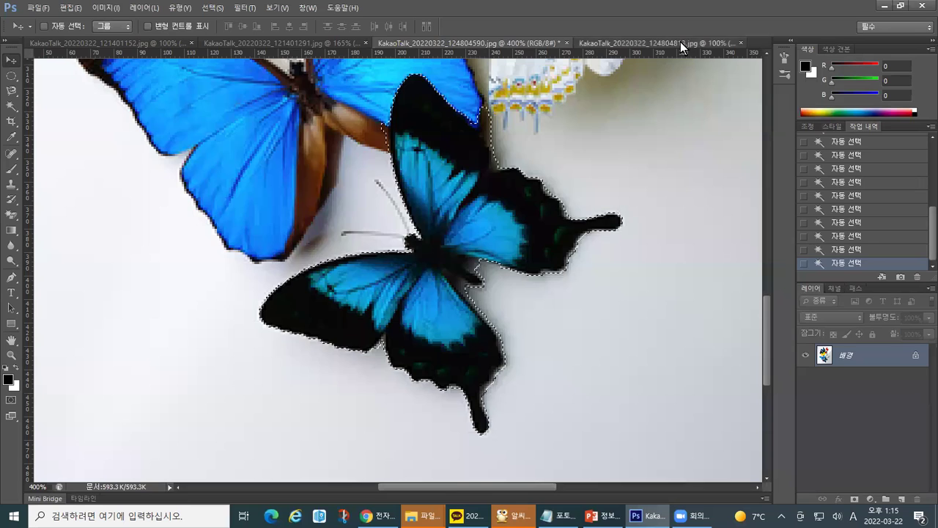
left_click(827, 85)
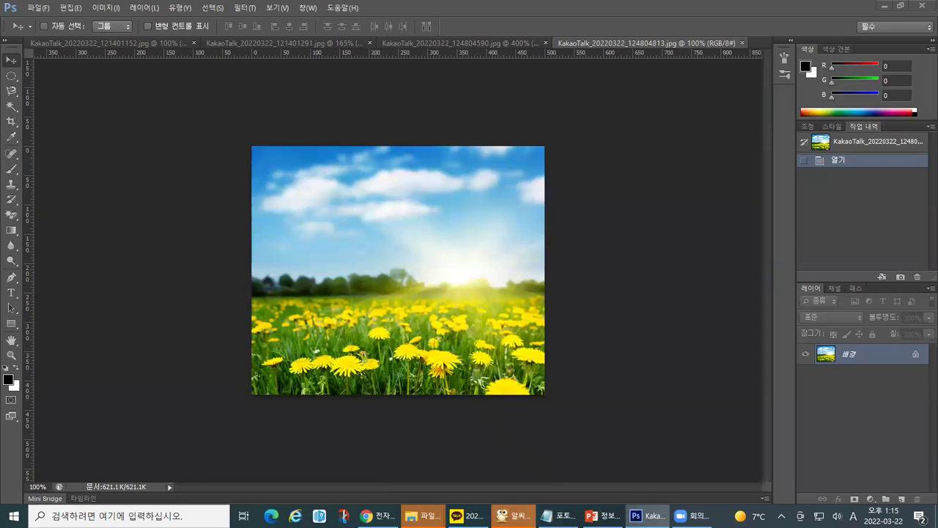
key("alt+Tab")
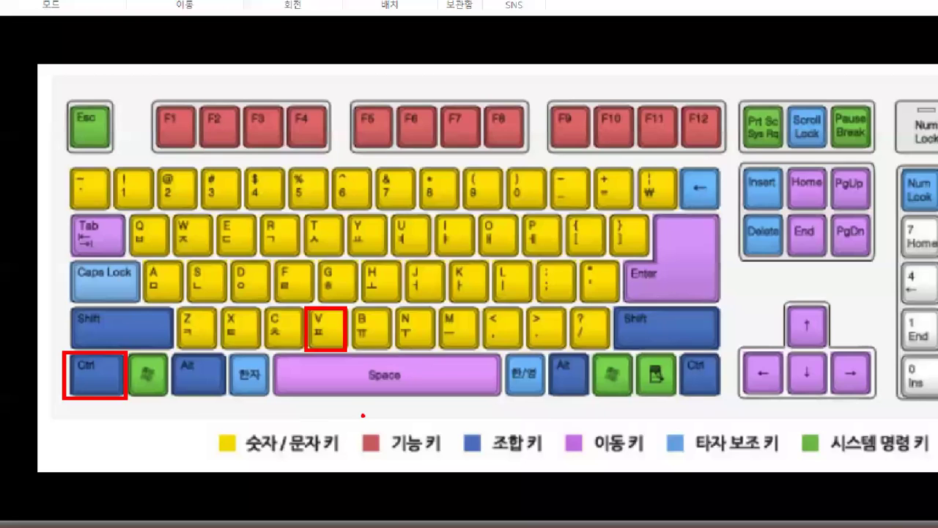
key("alt+Tab")
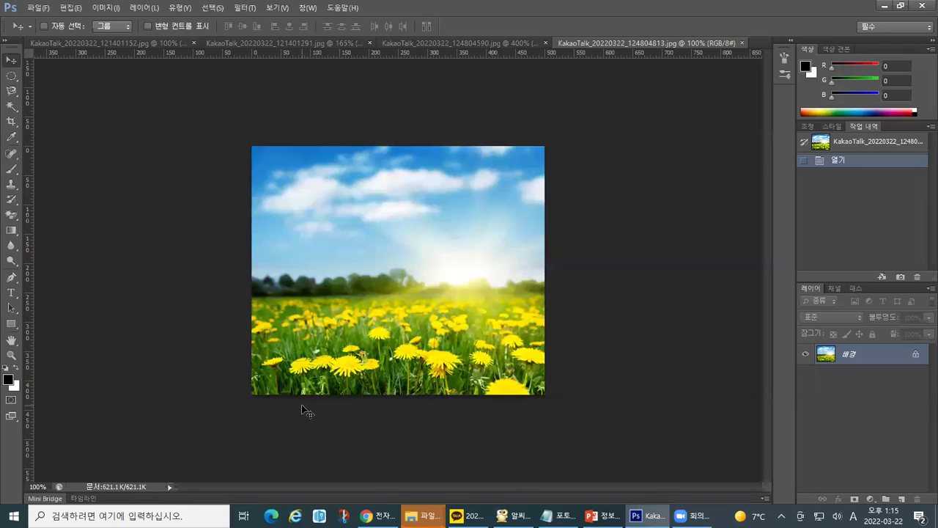
key("ctrl+v")
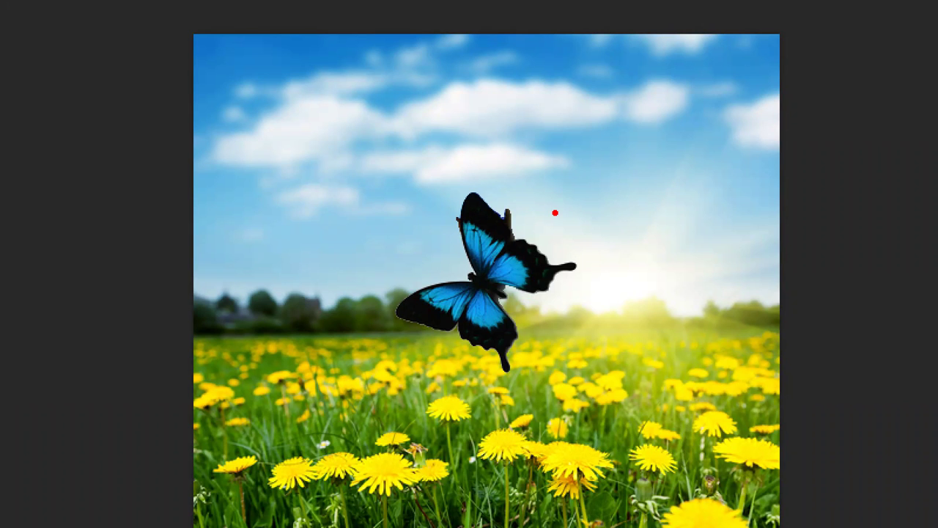
Start Free Transform on the butterfly pasted into the dandelion field picture.
key("alt+Tab")
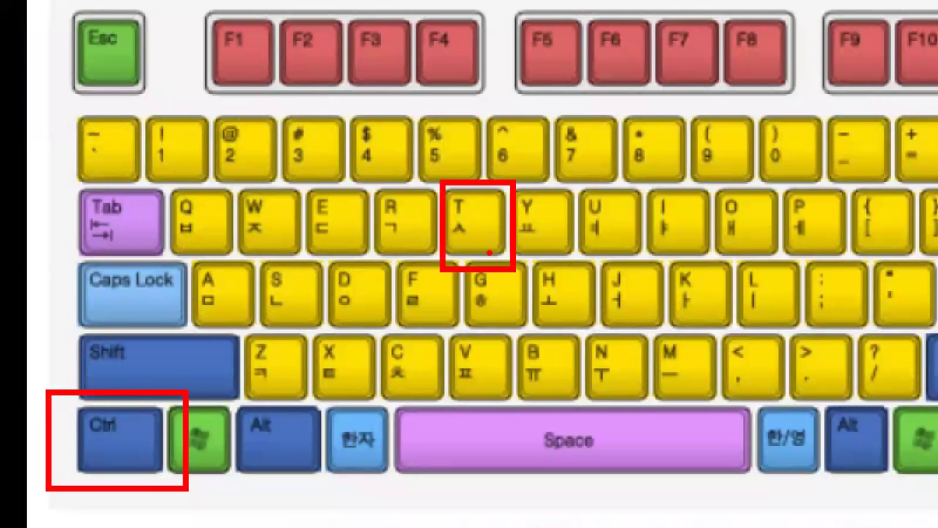
mouse_move(469, 207)
left_mouse_down()
mouse_move(527, 209)
mouse_move(498, 251)
left_mouse_up()
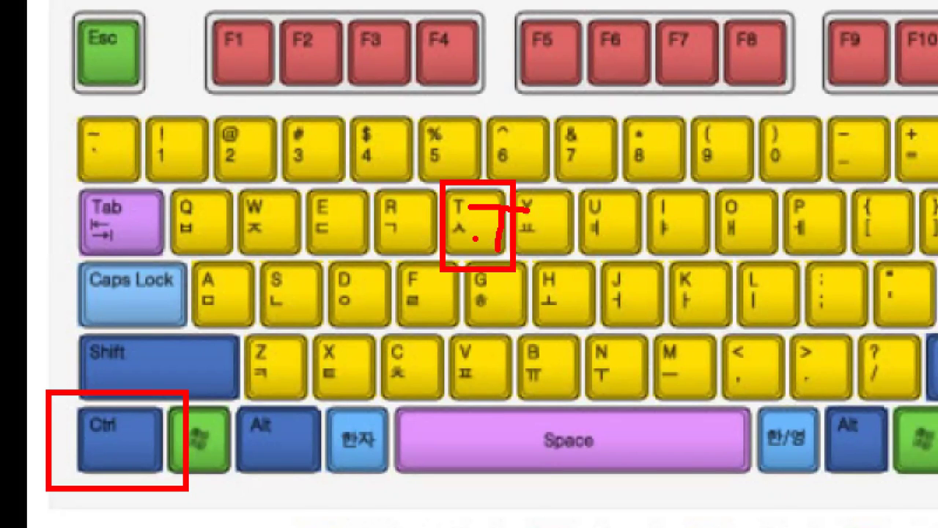
key("alt+Tab")
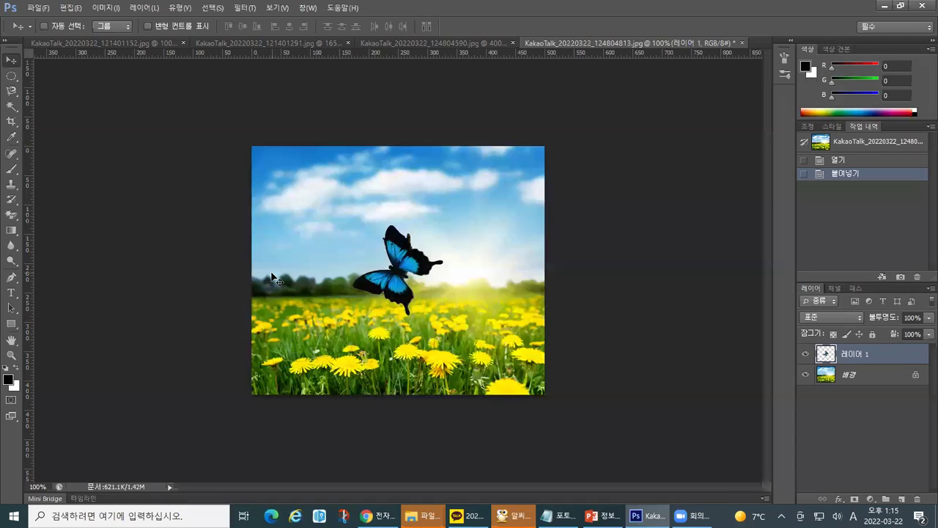
key("ctrl+t")
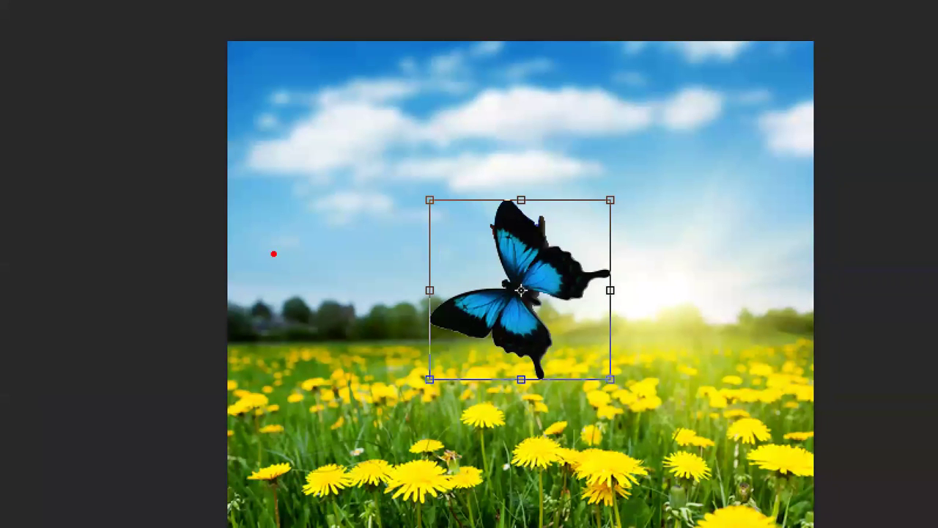
mouse_move(291, 238)
left_mouse_down()
mouse_move(382, 253)
mouse_move(357, 283)
left_mouse_up()
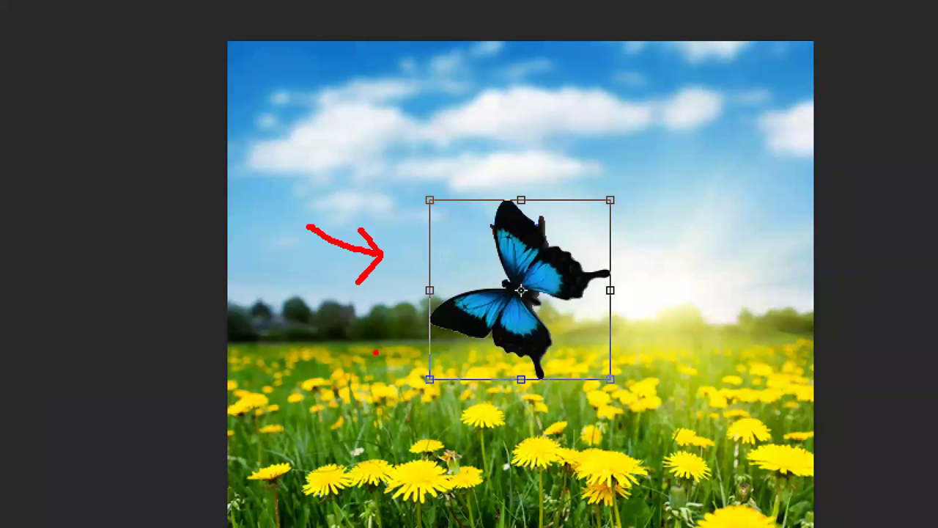
left_click_drag(417, 179, 425, 191)
left_click_drag(406, 288, 425, 291)
key("alt+Tab")
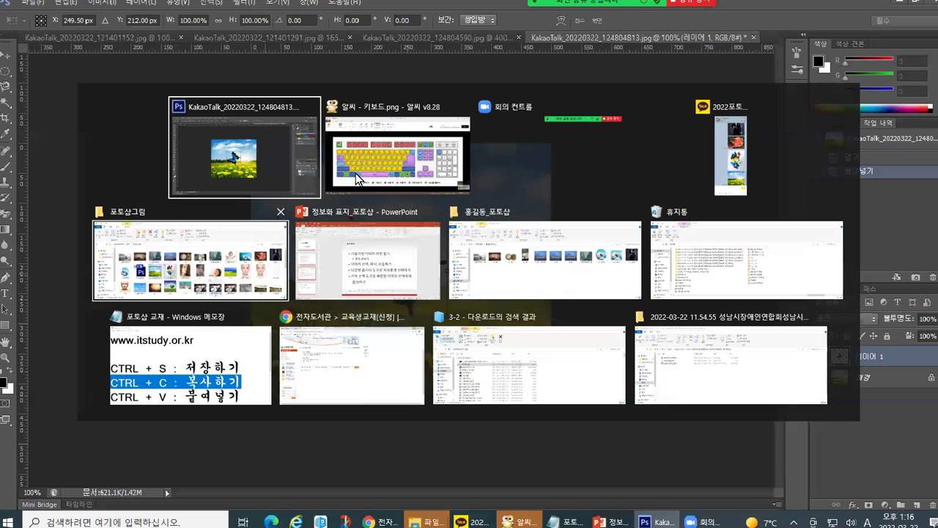
Scale the pasted butterfly down proportionally to about 45% and apply the transform.
left_click(357, 178)
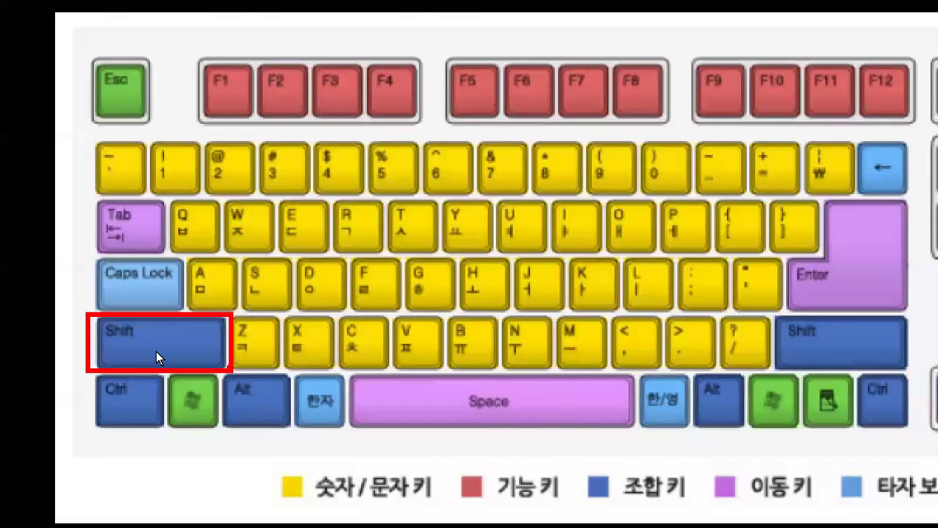
key("alt+Tab")
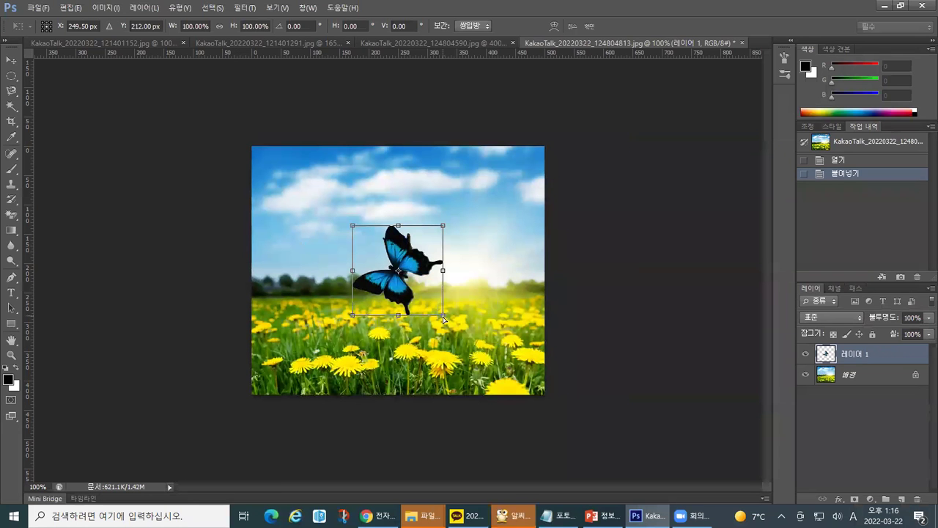
left_click_drag(443, 317, 397, 270)
key("ctrl+z")
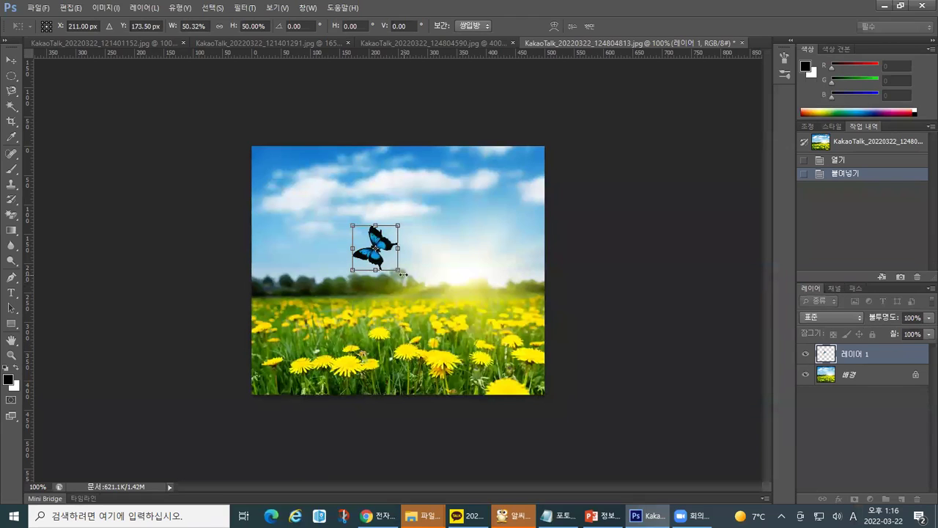
left_click_drag(400, 274, 394, 267)
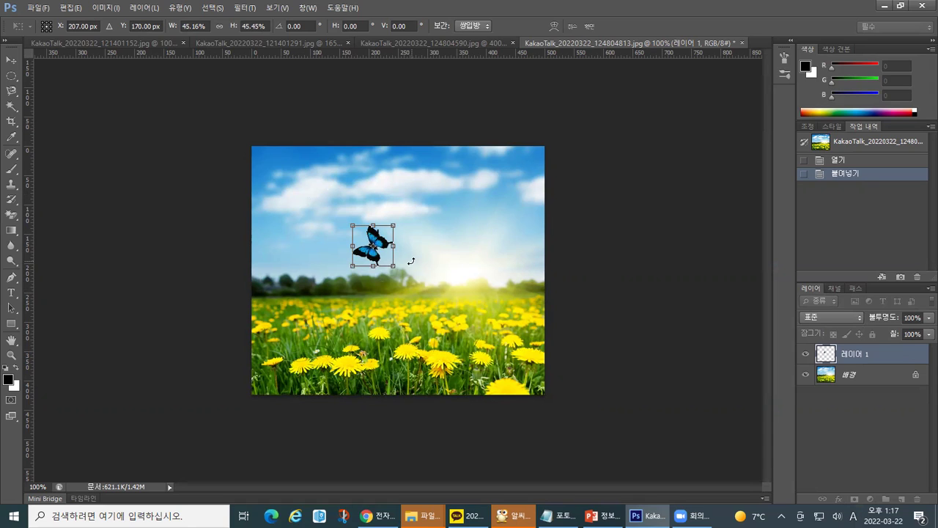
key("Return")
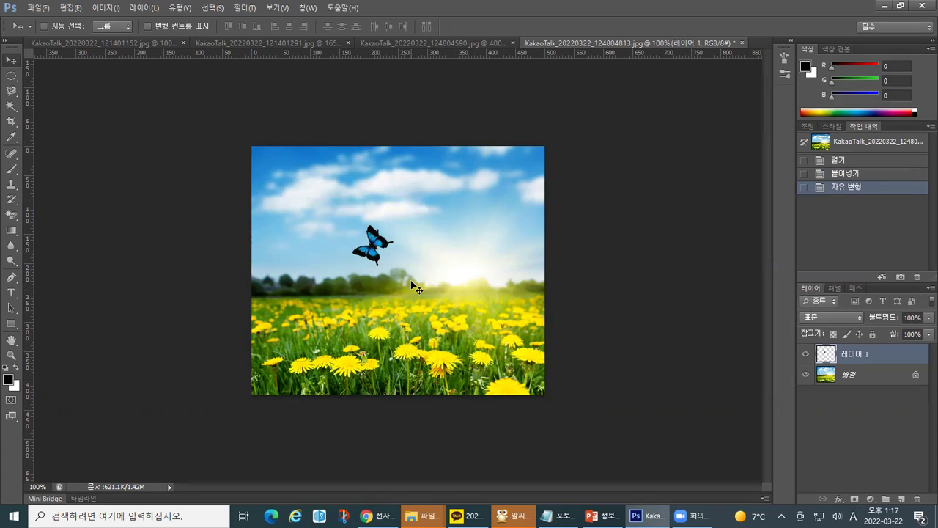
Paste a second butterfly and free-transform it, rotating it about 135° and scaling it proportionally to about 31% beside the sun.
key("ctrl+v")
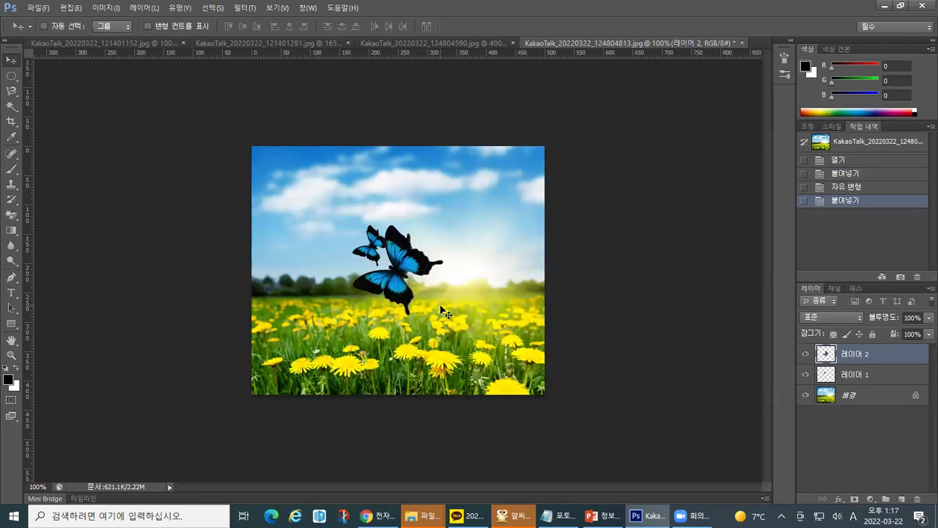
key("ctrl+t")
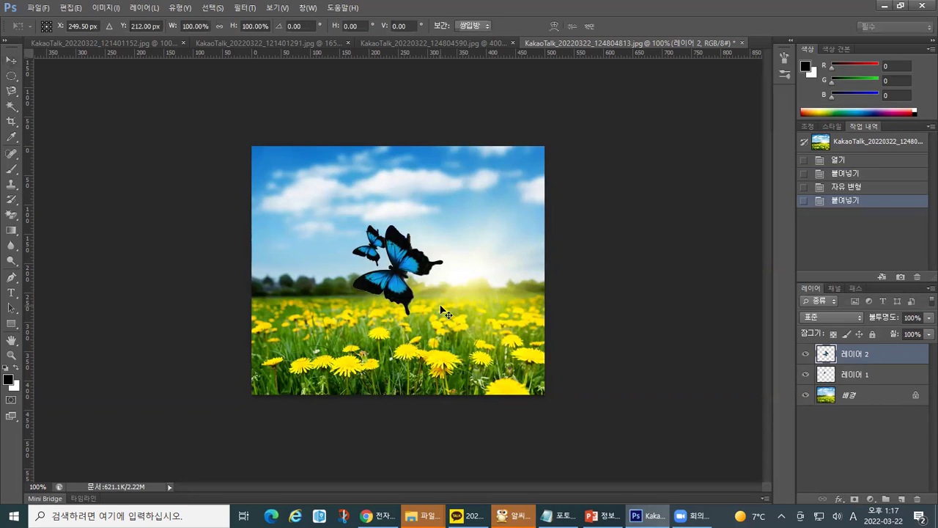
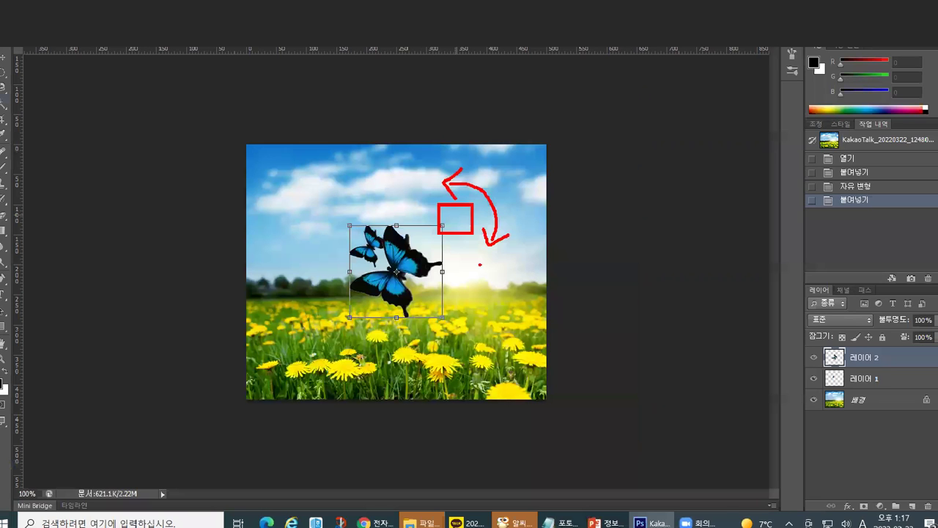
mouse_move(444, 233)
left_mouse_down()
mouse_move(451, 219)
mouse_move(471, 226)
mouse_move(463, 292)
mouse_move(399, 326)
left_mouse_up()
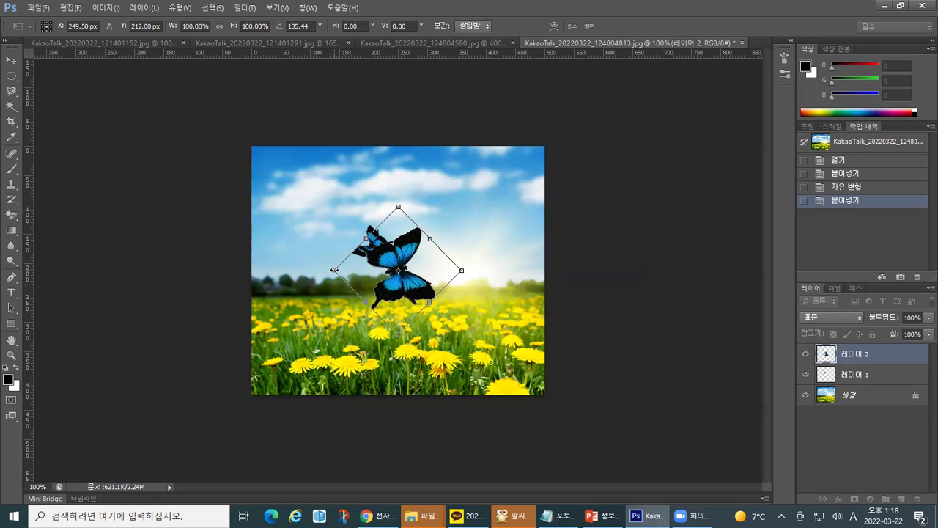
left_click_drag(334, 270, 421, 272)
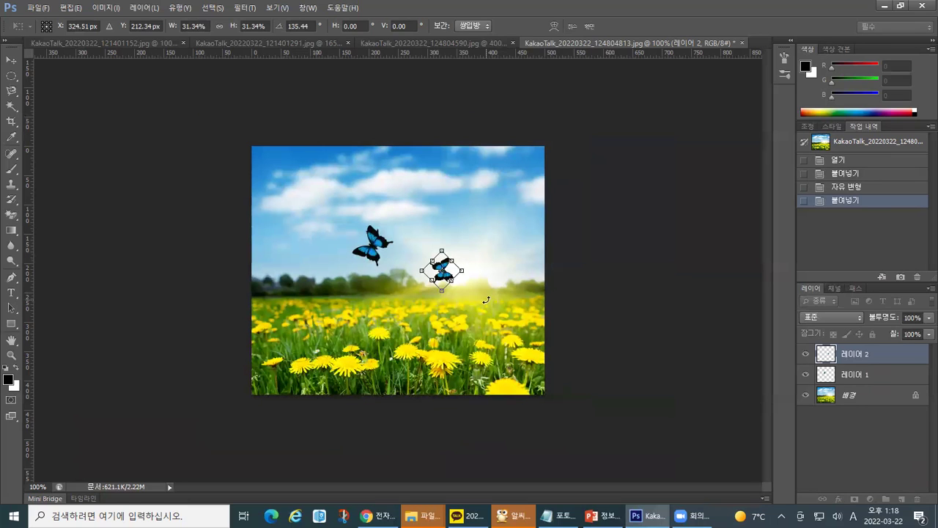
key("Return")
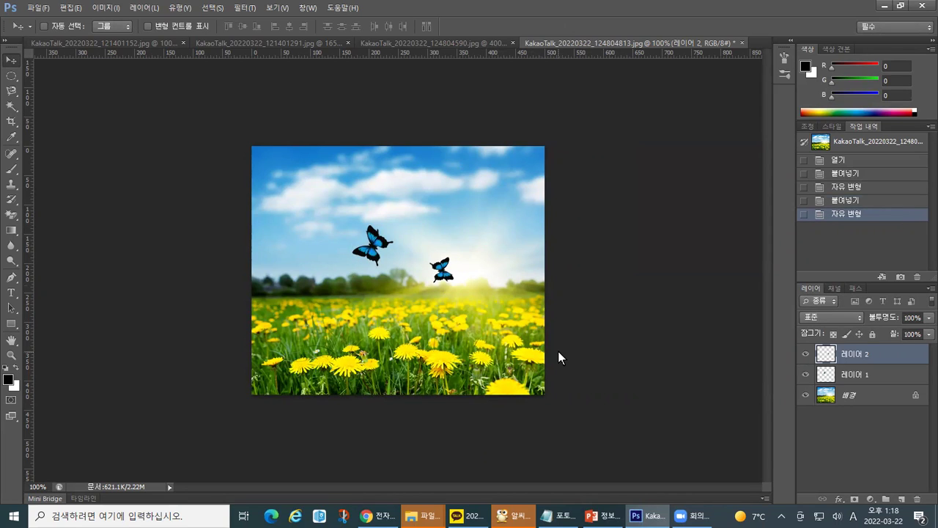
Start Save As for the butterfly composite and choose the personal Photoshop (포토샵) folder on the desktop as the location.
key("ctrl+shift+s")
left_click(636, 299)
left_click(36, 8)
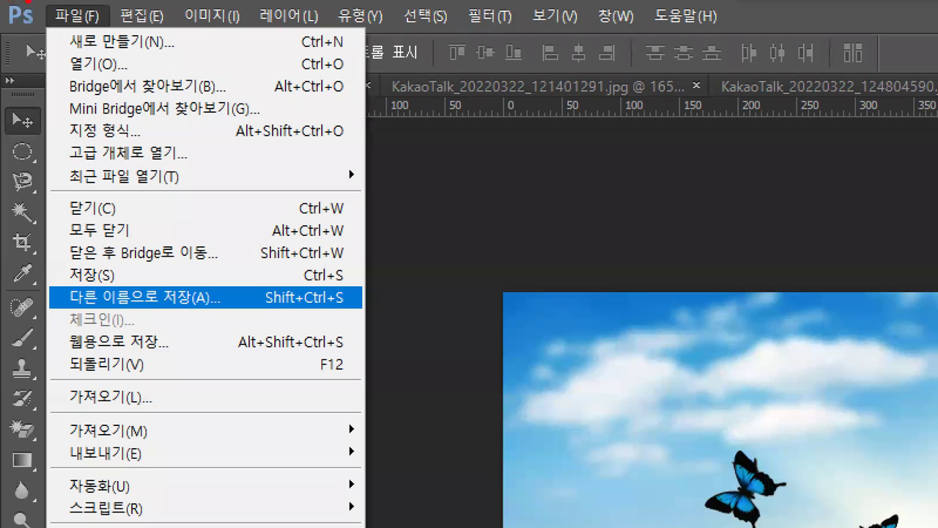
left_click_drag(33, 2, 117, 34)
left_click_drag(48, 277, 276, 323)
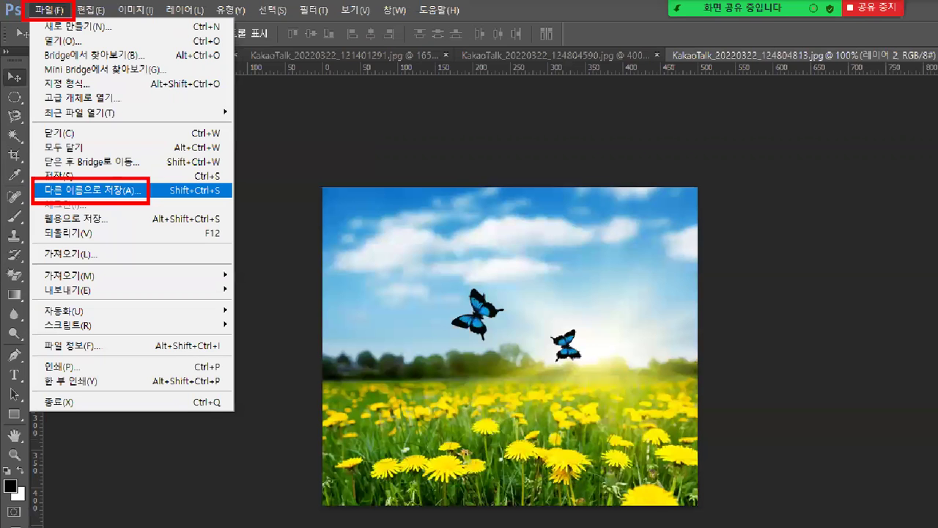
left_click(94, 22)
left_click(46, 10)
left_click(52, 145)
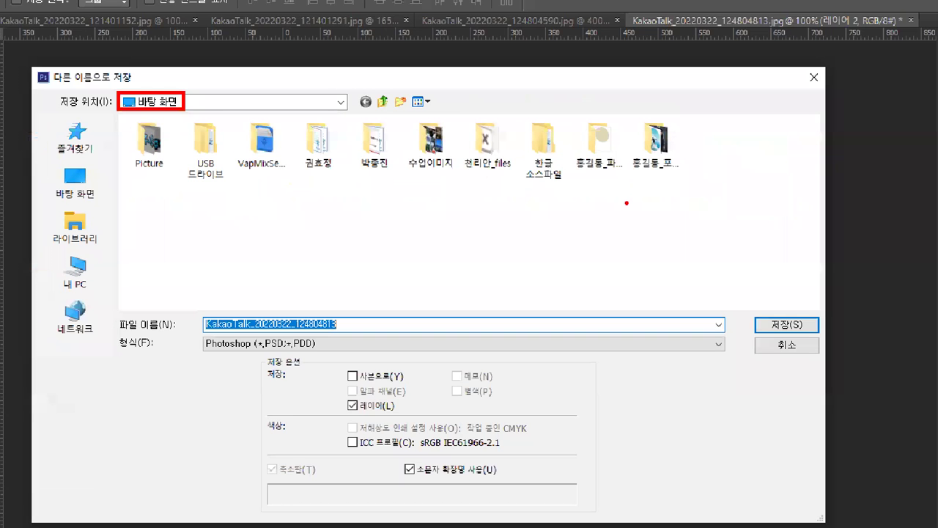
left_click(856, 255)
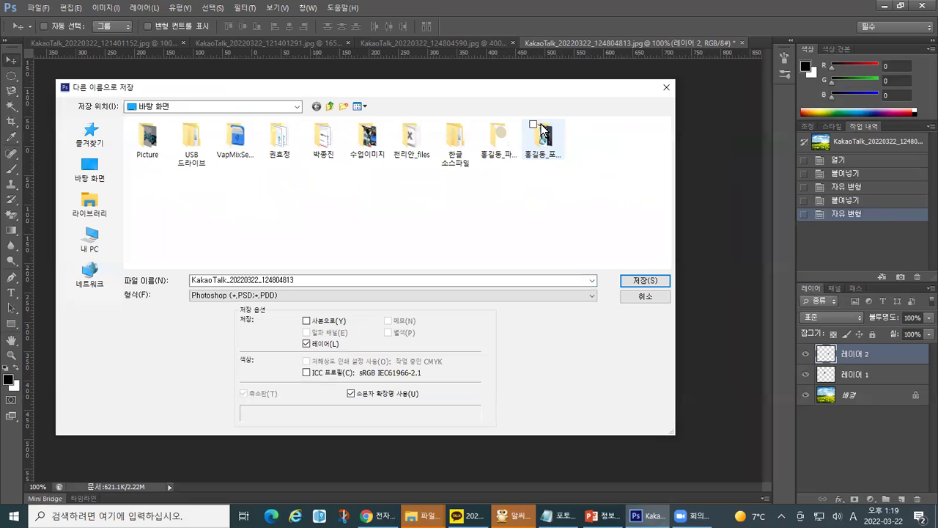
double_click(562, 114)
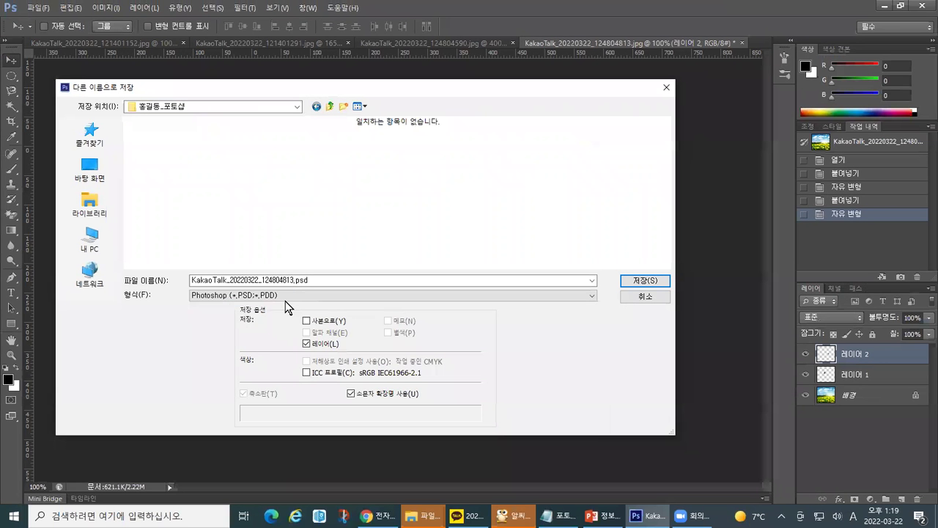
Set the file format of the saved copy to JPEG (*.JPG;*.JPEG;*.JPE).
left_click(438, 487)
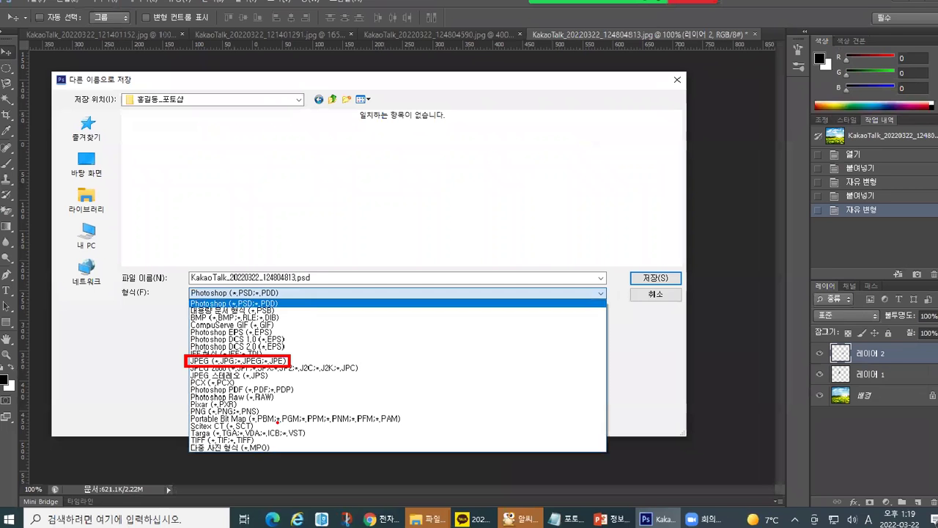
left_click(272, 197)
left_click(271, 197)
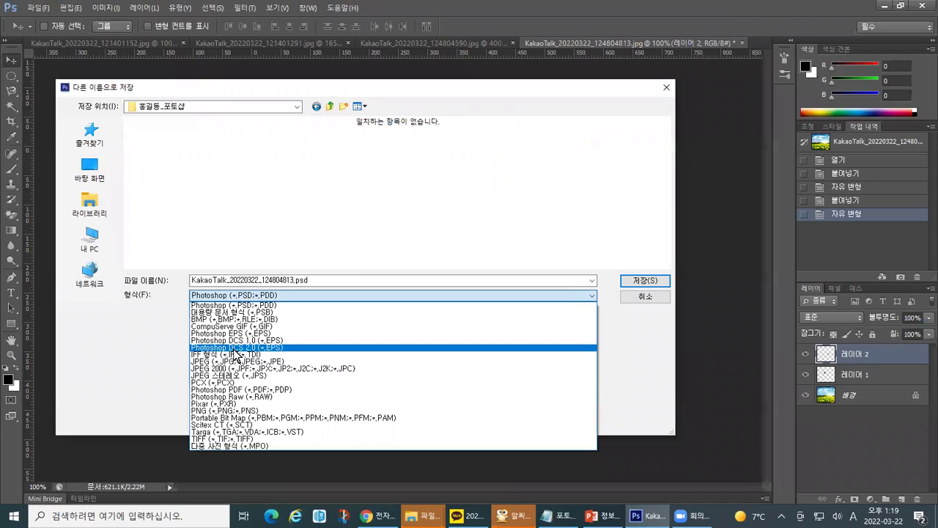
left_click(228, 361)
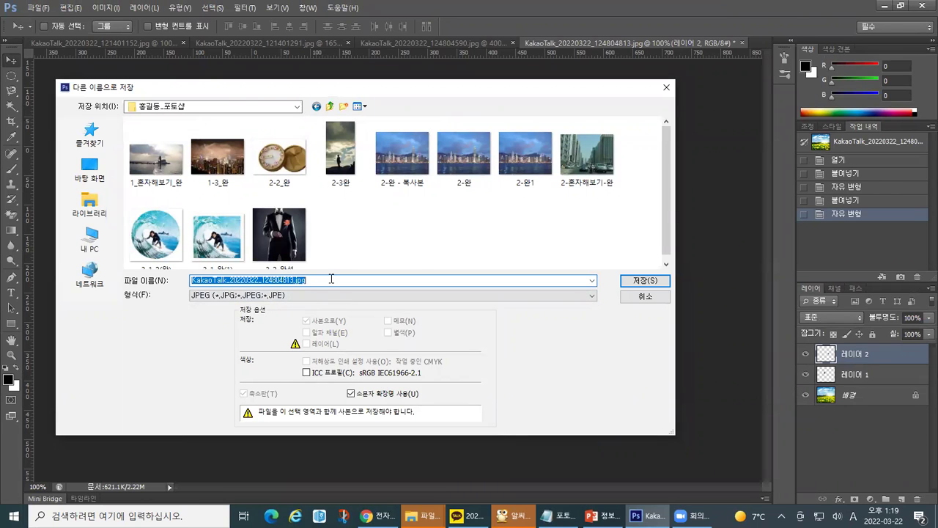
Name the file 3-3_완 and save it, accepting the offered JPEG options.
type("3-3")
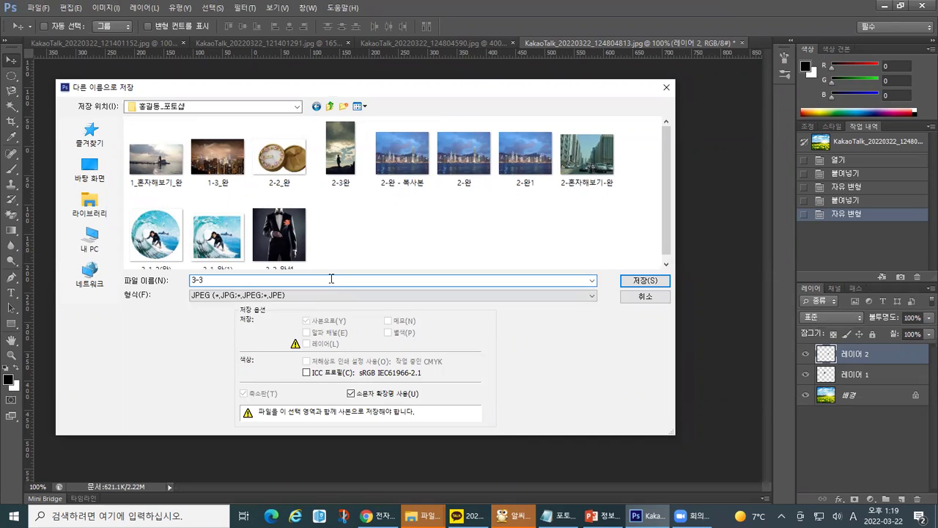
type("_DHKS")
key("BackSpace")
key("BackSpace")
key("BackSpace")
key("BackSpace")
type("완성")
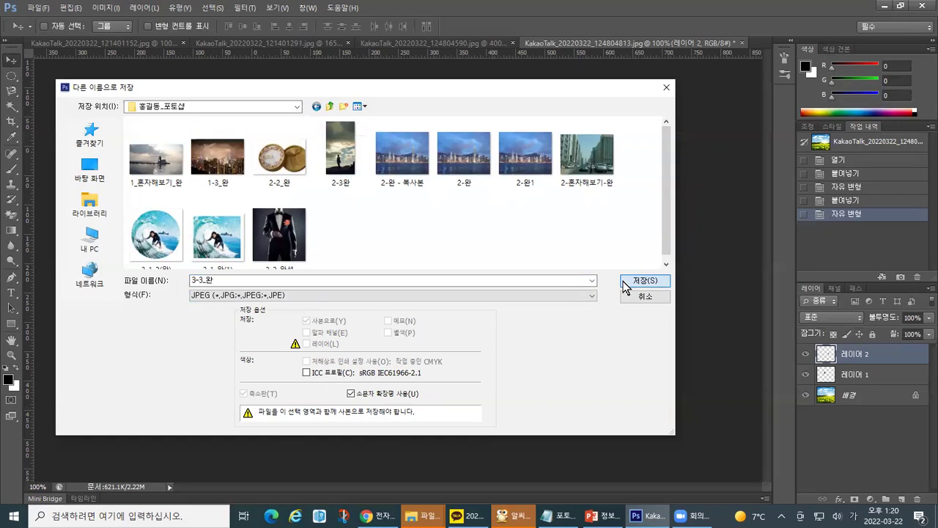
left_click(624, 282)
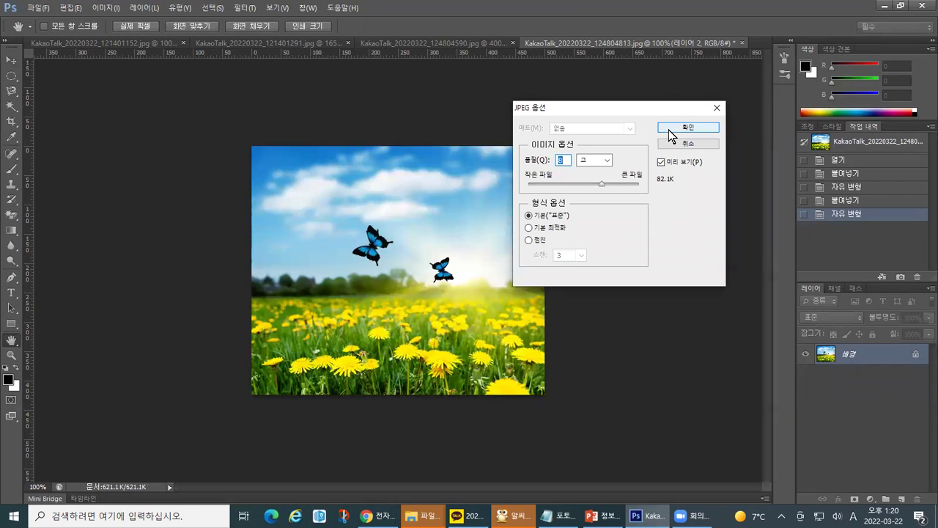
left_click(669, 134)
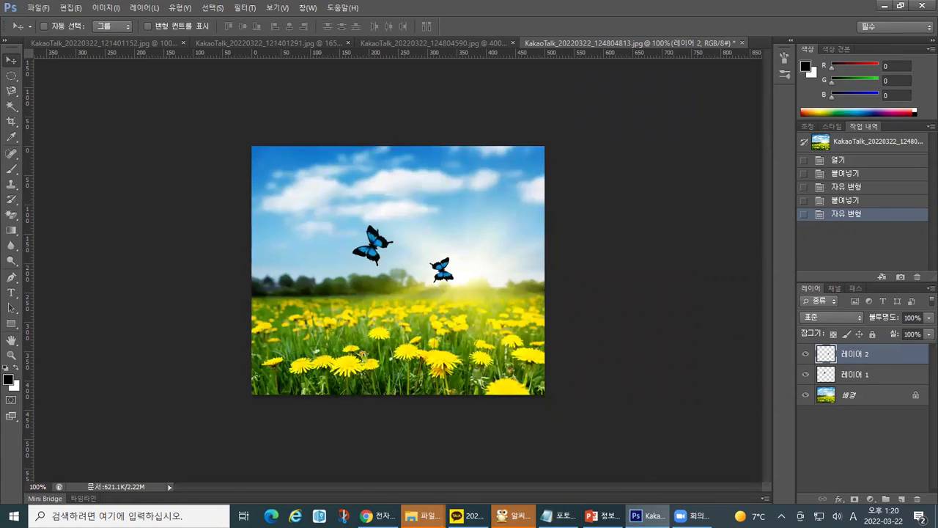
Switch to the File Explorer window of the personal Photoshop folder and check the saved picture 3-3_완.
left_click(424, 515)
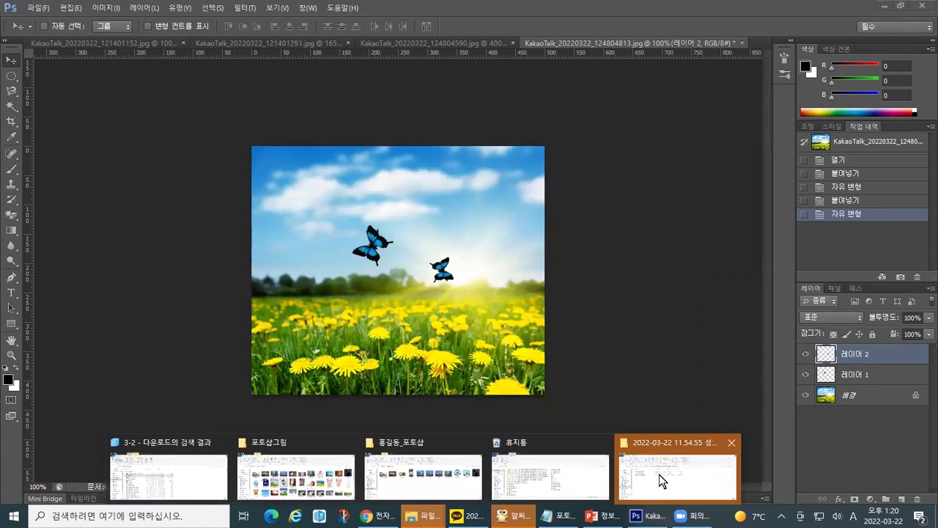
left_click(387, 474)
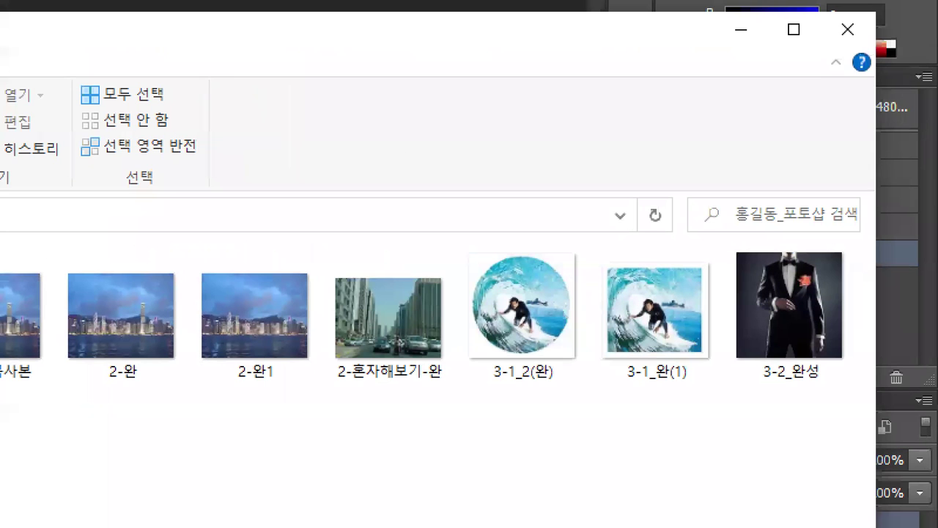
left_click_drag(715, 229, 850, 392)
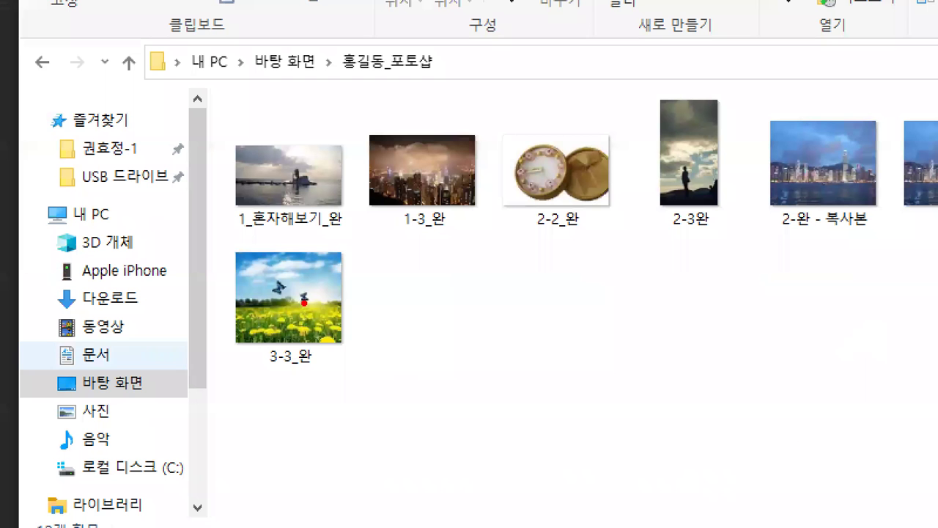
left_click_drag(214, 236, 361, 381)
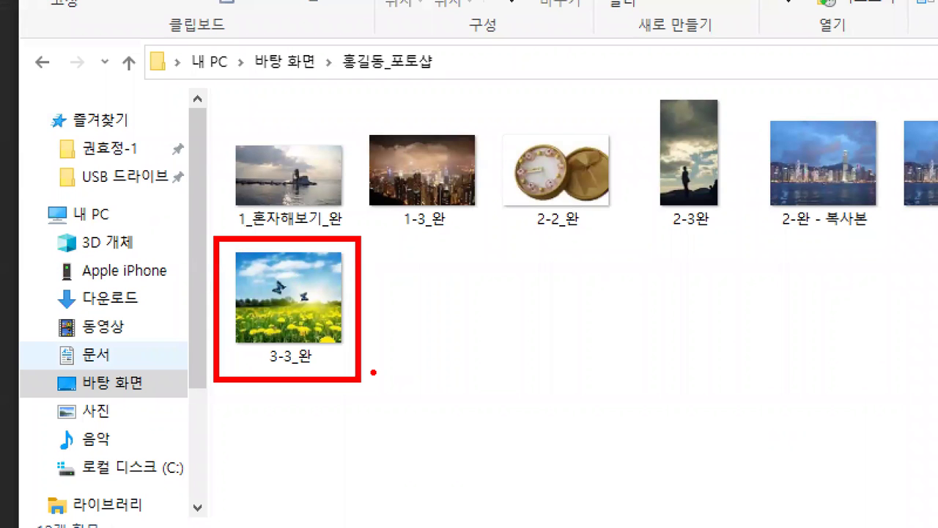